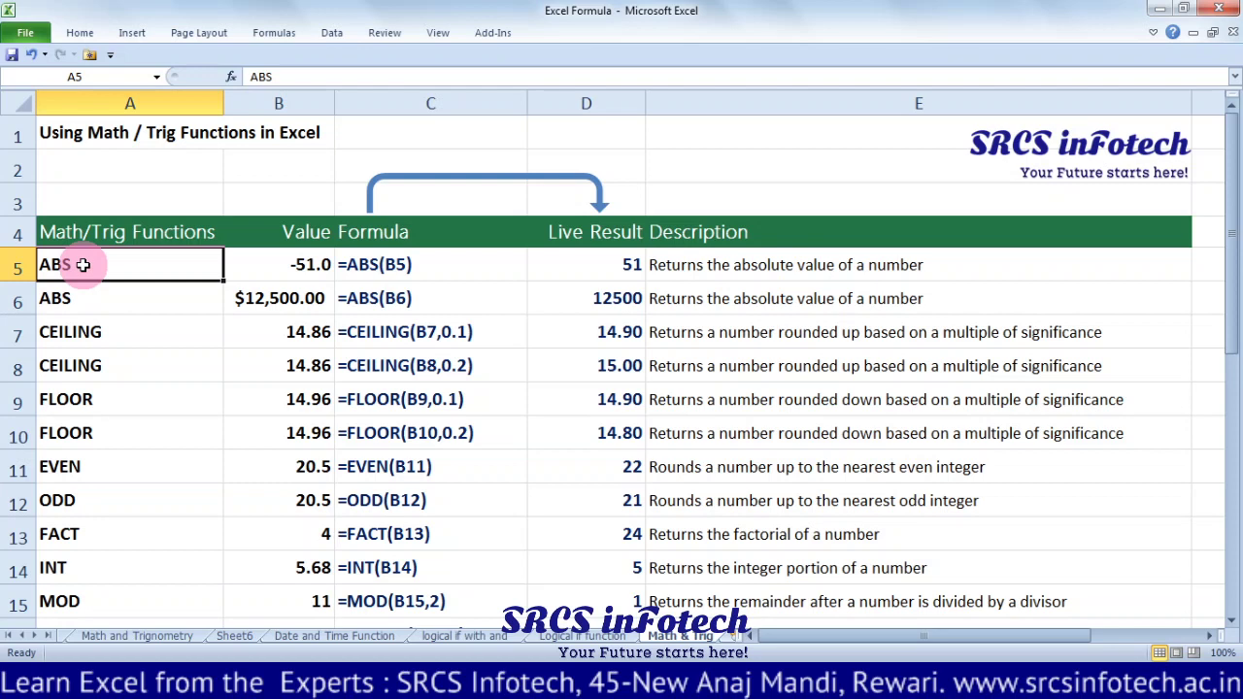
# Check B5 and D5, then retype D5 as =ABS(B5) so it returns 51.
pyautogui.click(293, 269)
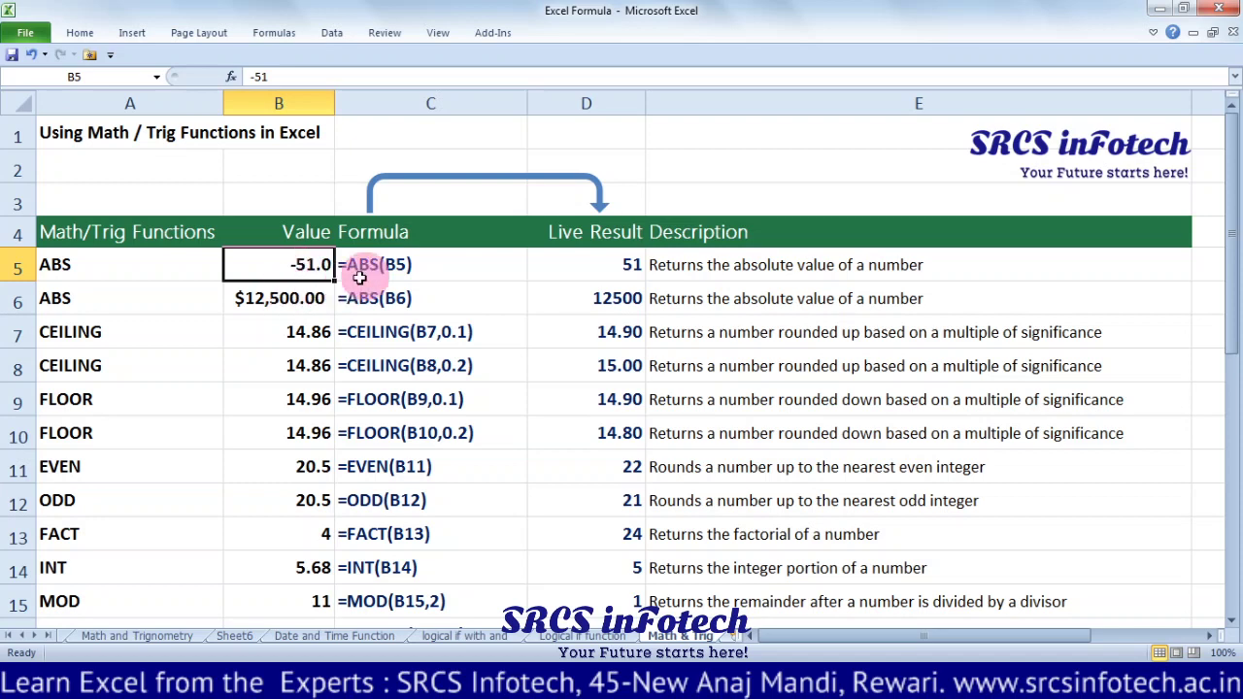
pyautogui.click(603, 260)
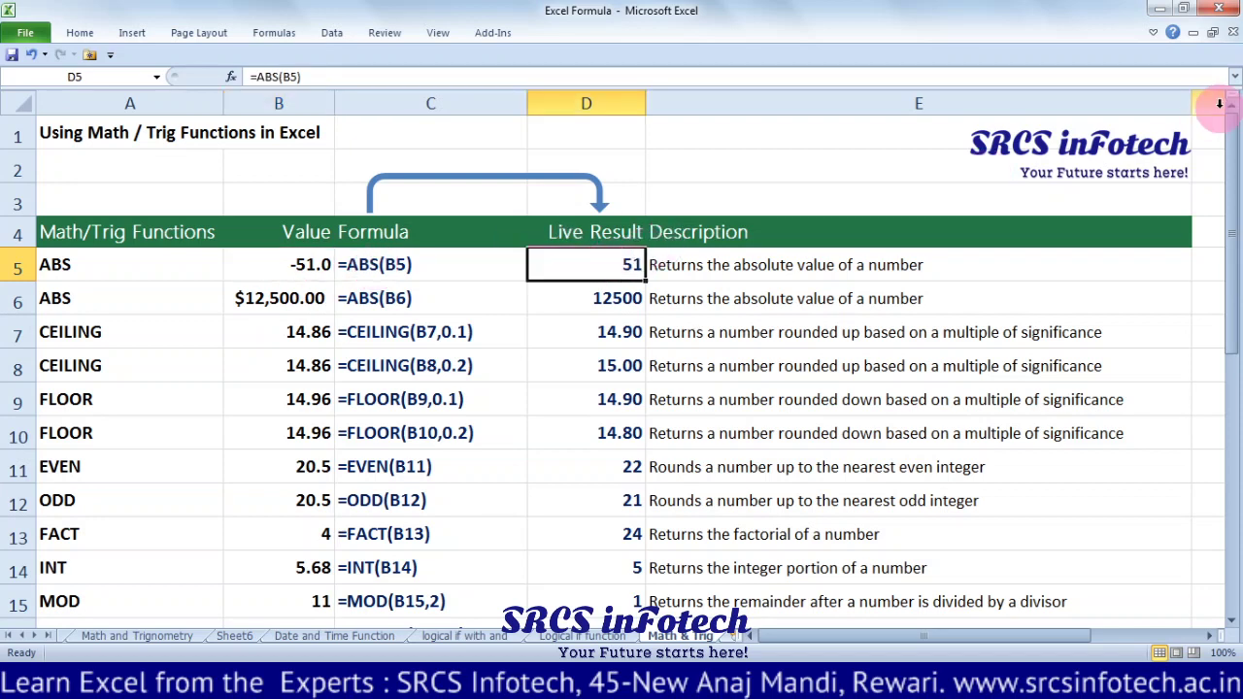
pyautogui.press('BackSpace')
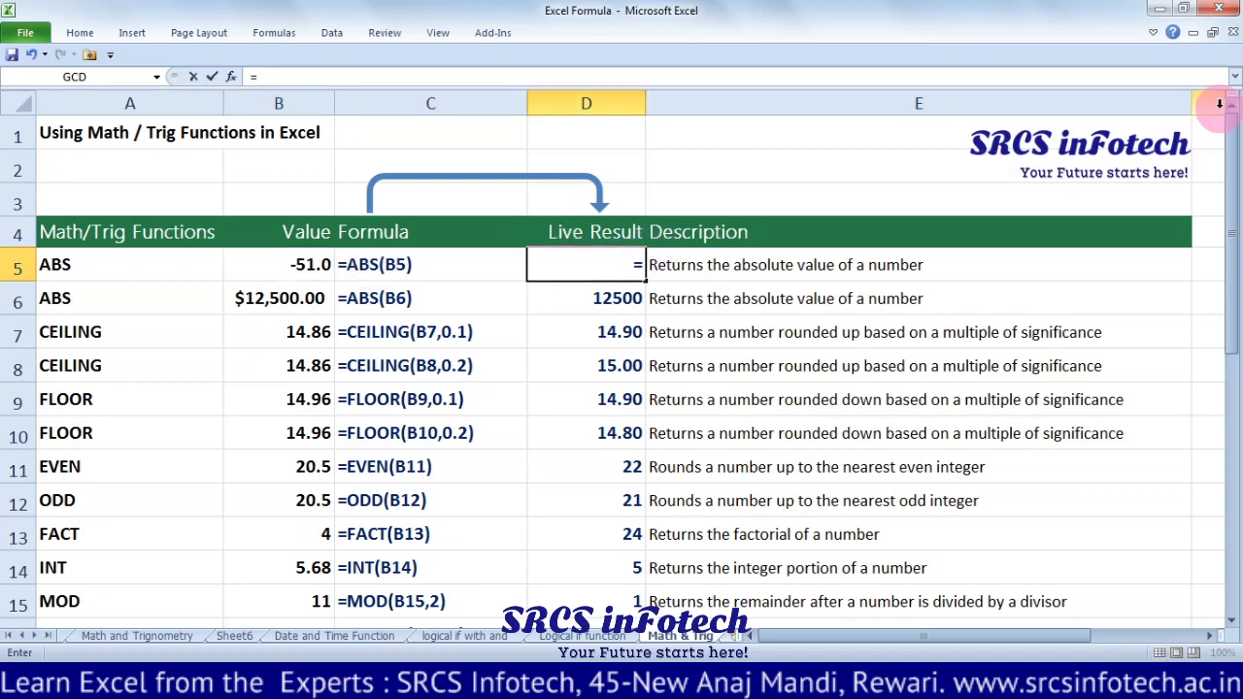
pyautogui.write('=ABS')
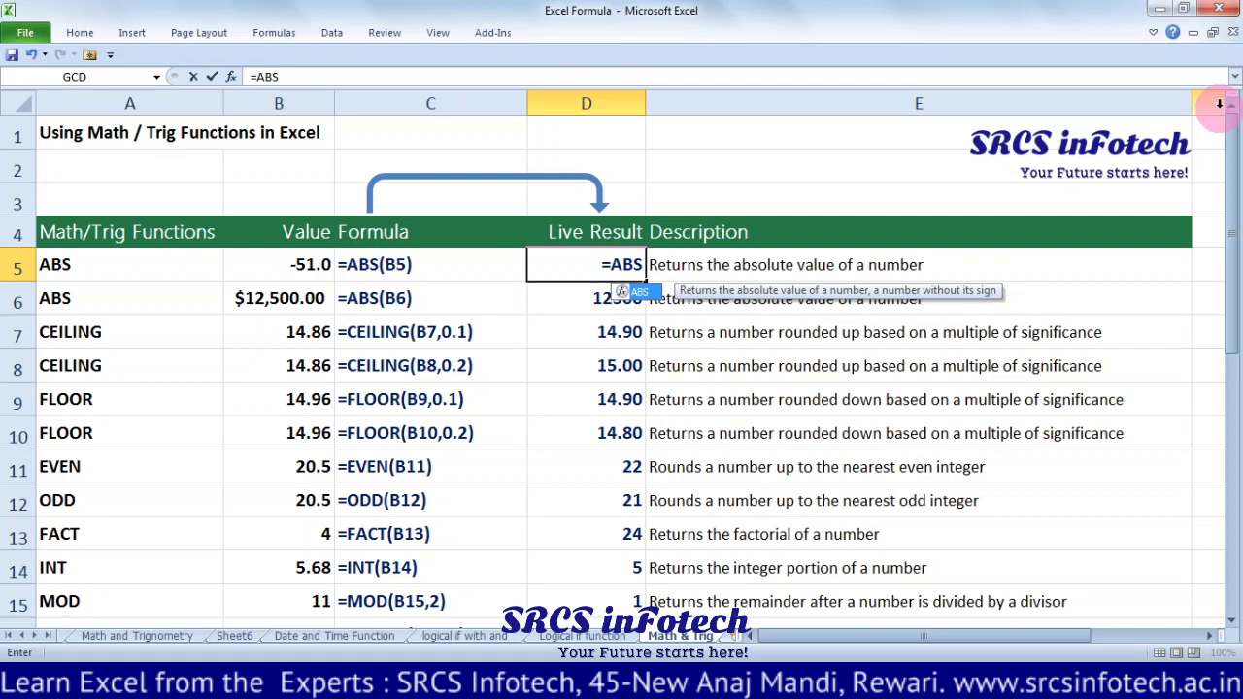
pyautogui.write('(')
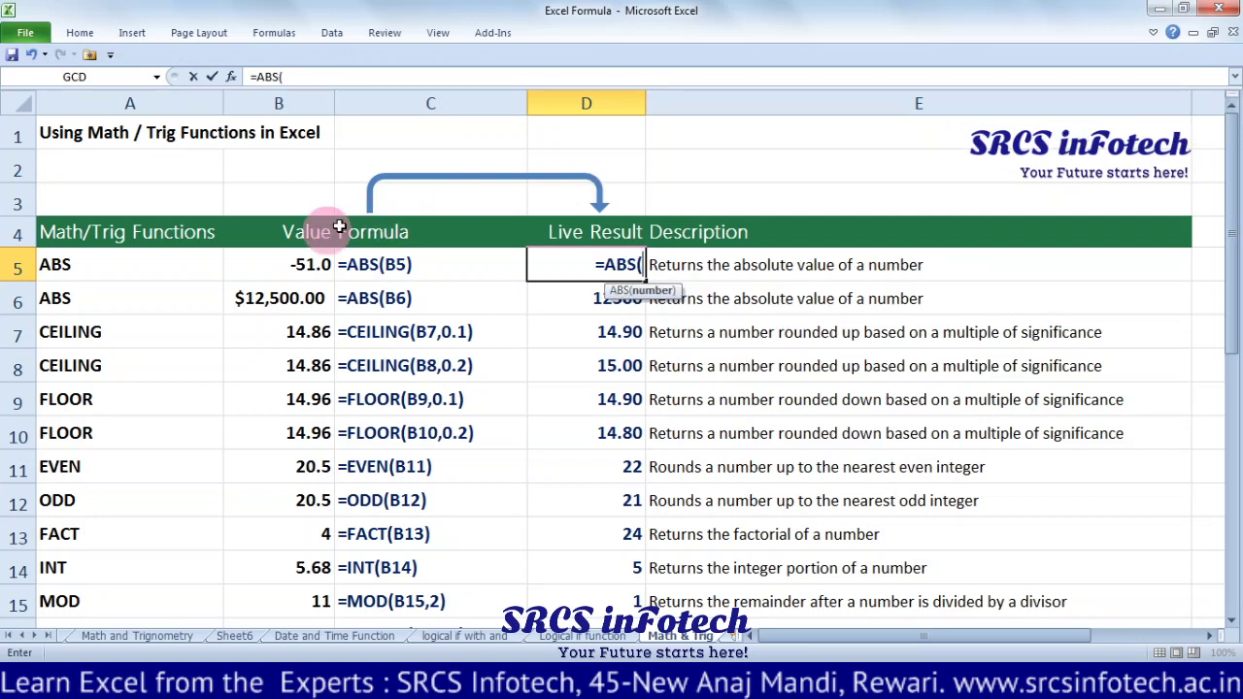
pyautogui.click(277, 262)
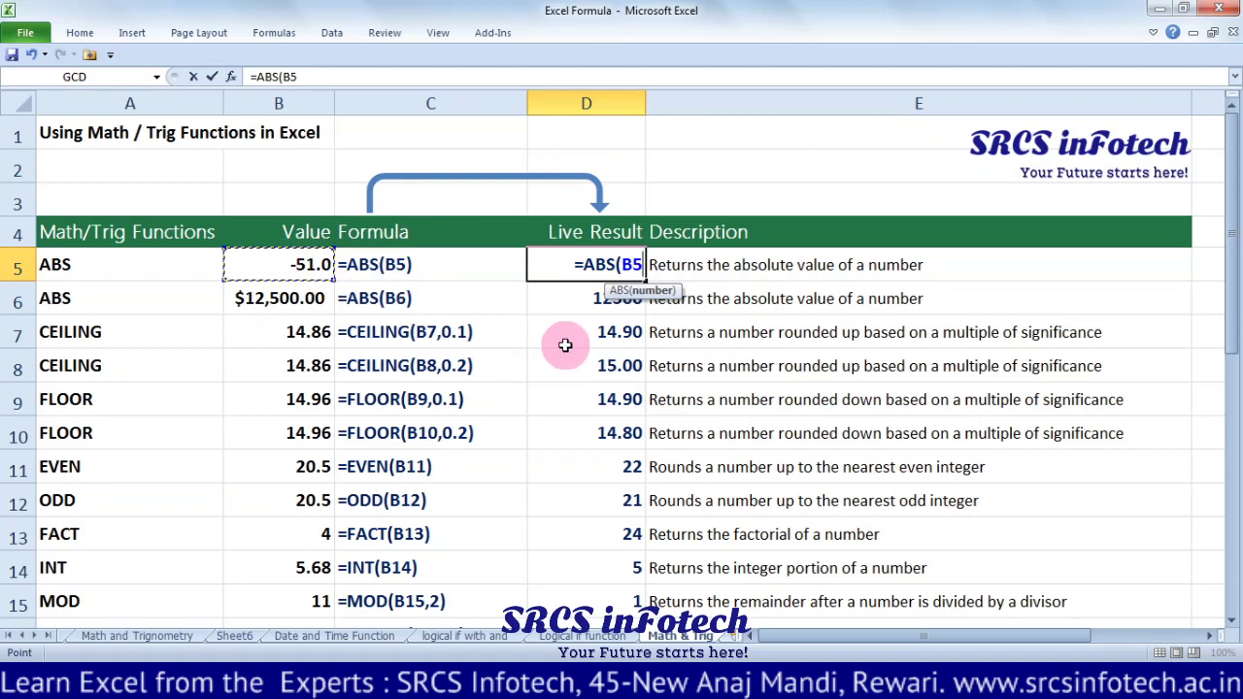
pyautogui.write(')')
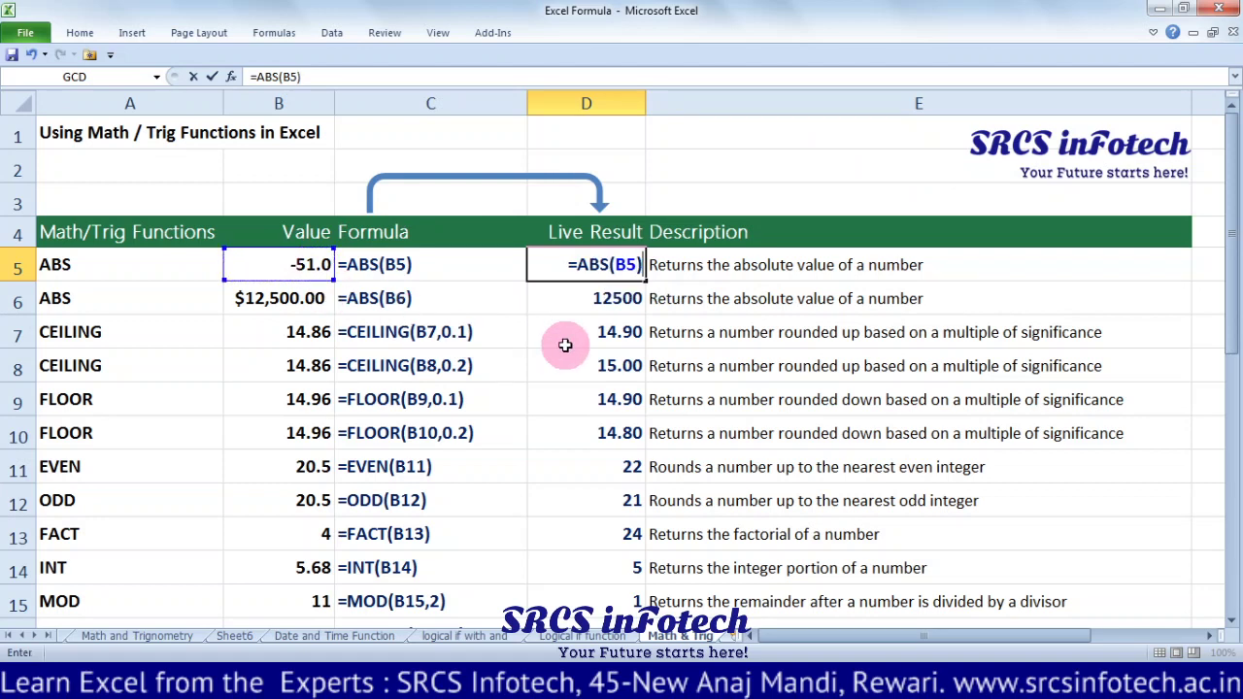
pyautogui.press('Return')
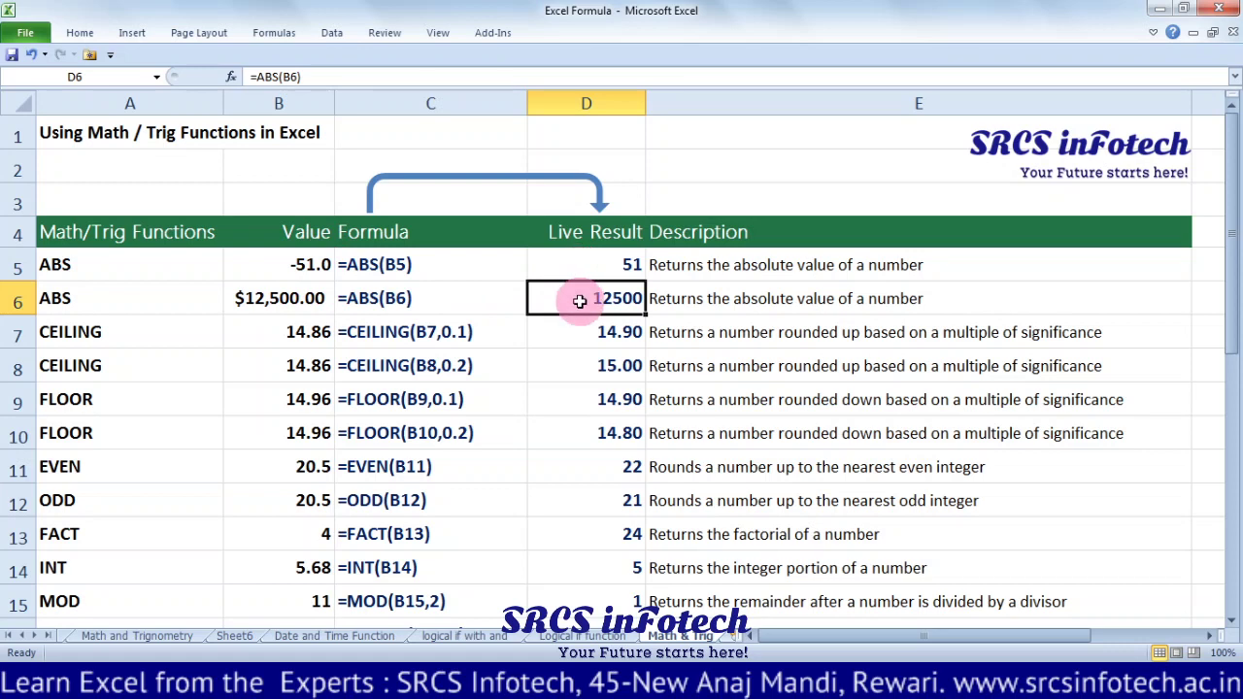
# Enter =ABS(B6) in D6 so the Live Result shows 12500.
pyautogui.write('=A')
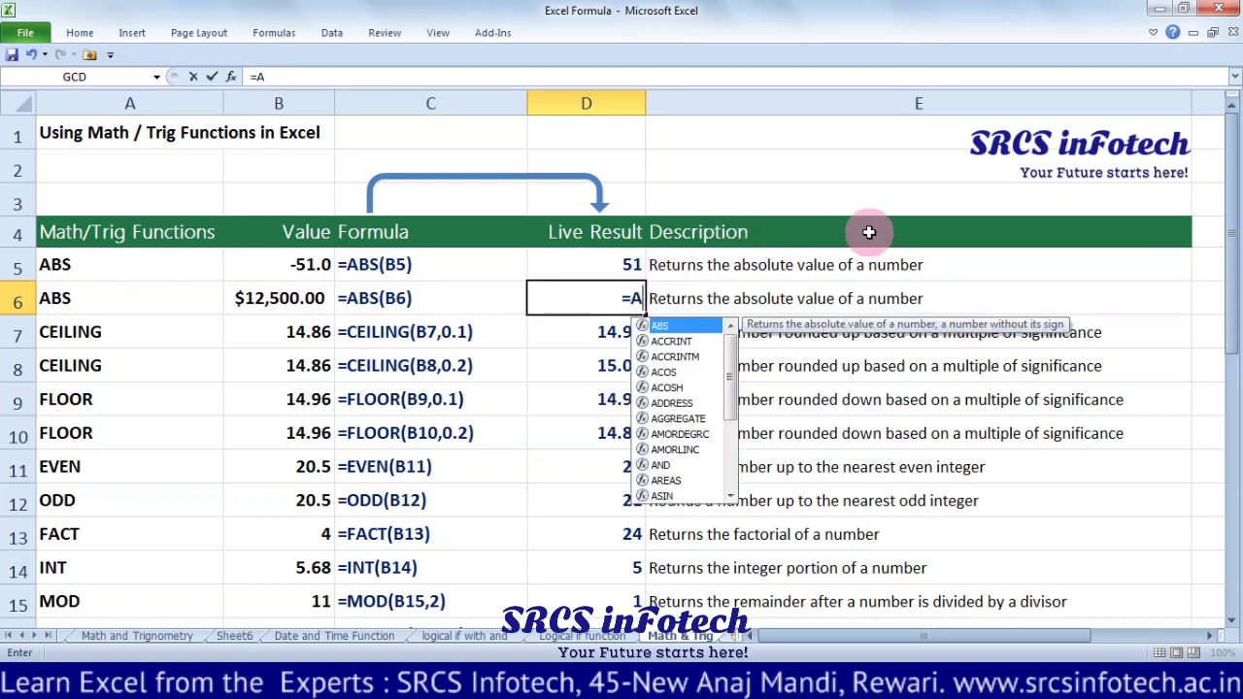
pyautogui.write('BS')
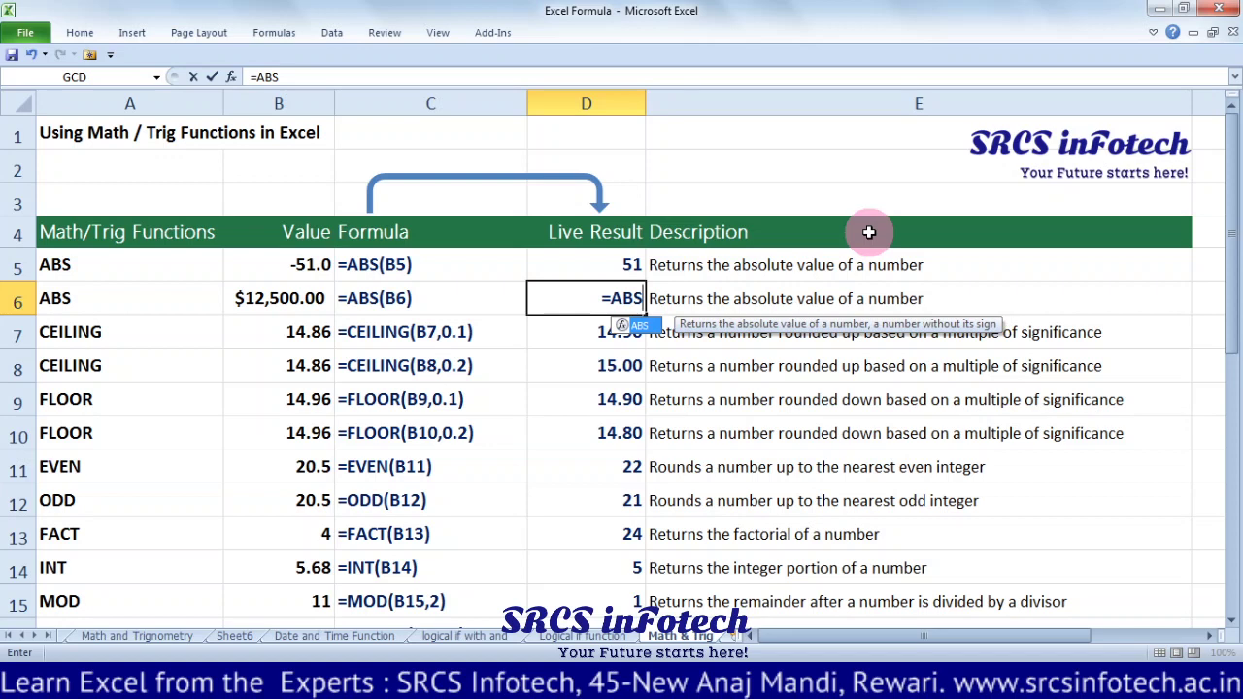
pyautogui.write('(')
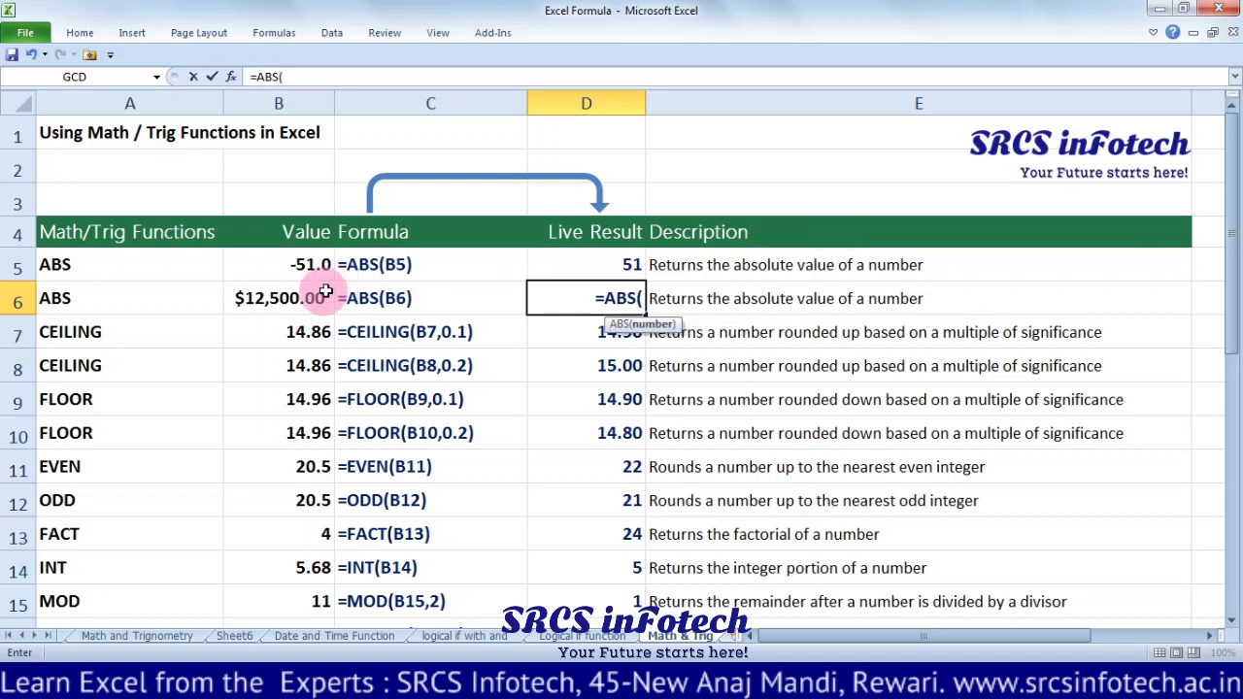
pyautogui.click(239, 311)
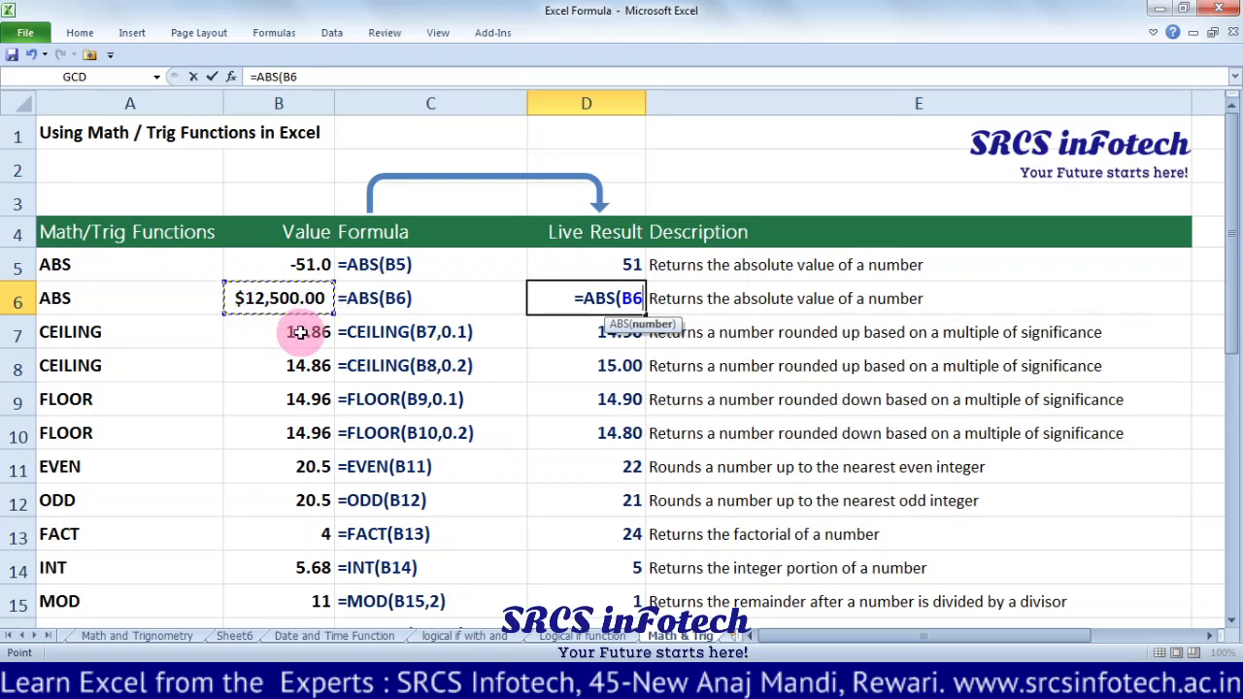
pyautogui.write(')')
pyautogui.press('Return')
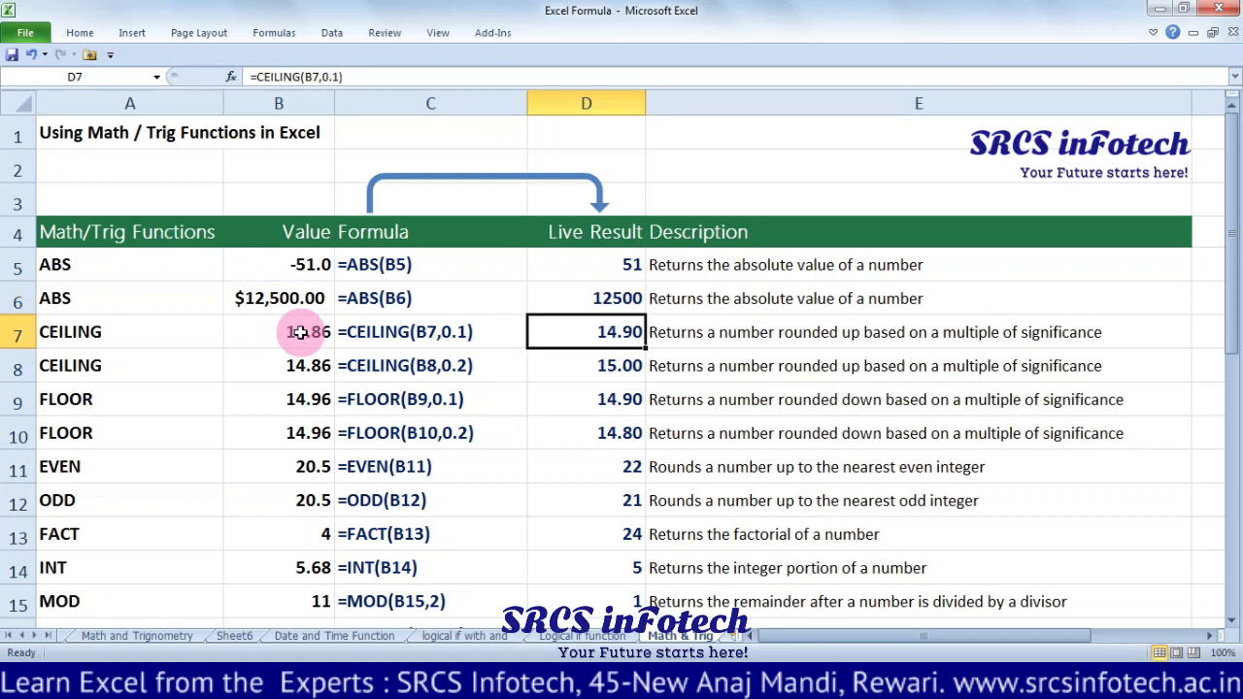
# Review the D6 result and the first CEILING row's existing formula in D7.
pyautogui.click(549, 299)
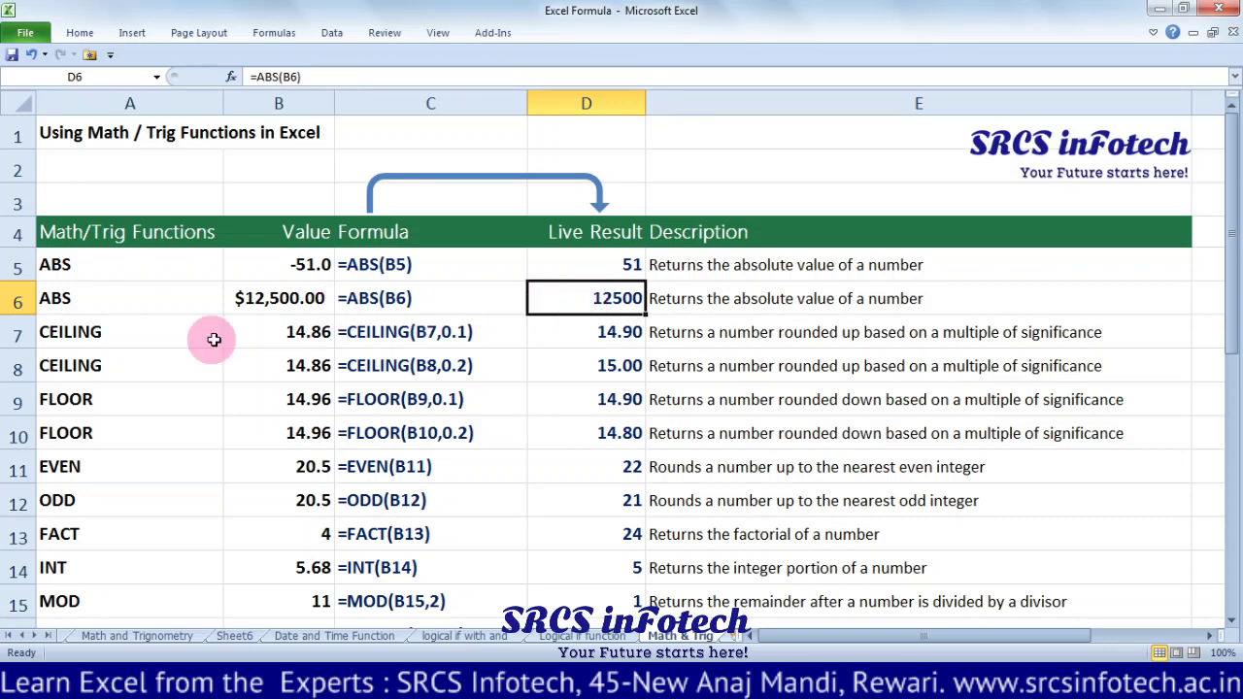
pyautogui.click(124, 335)
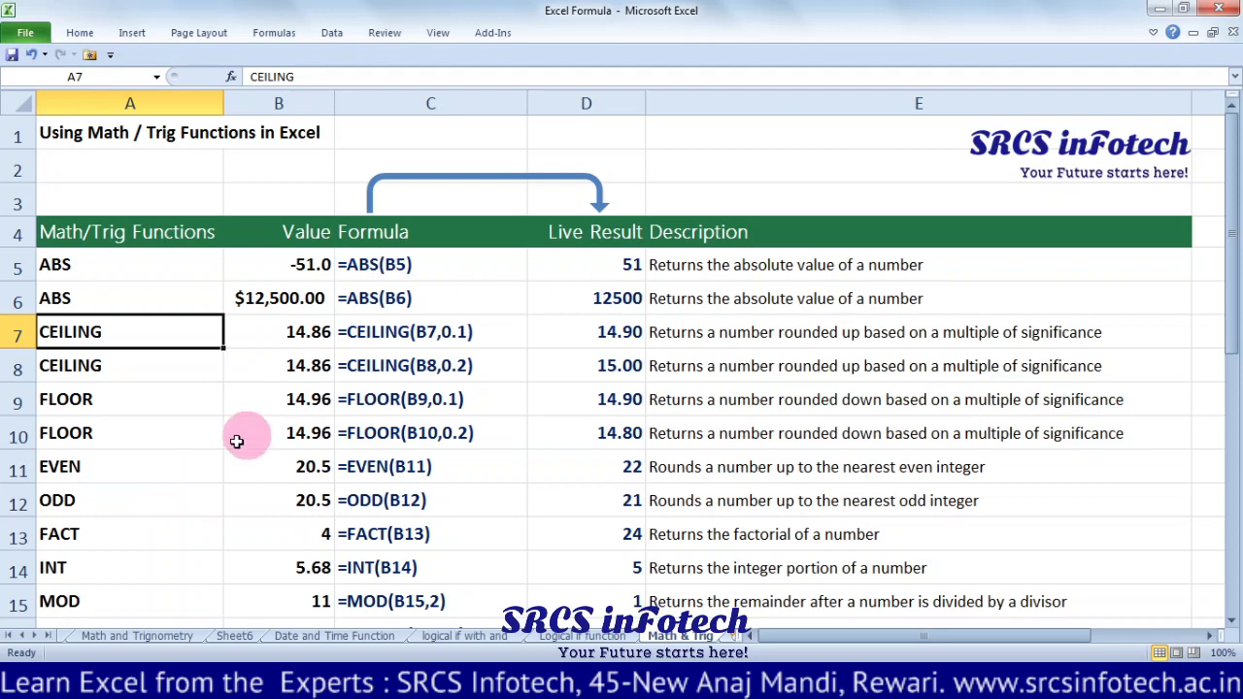
pyautogui.click(592, 331)
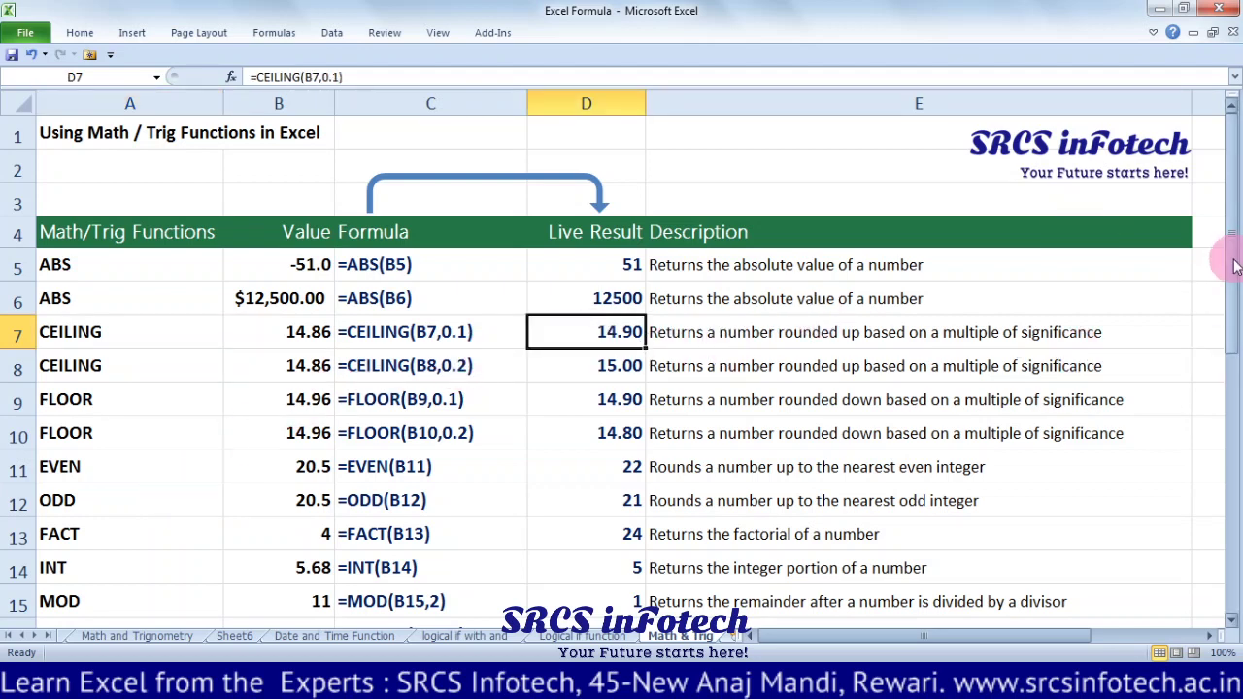
# Replace D7 with =CEILING(B7,0.1), rounding 14.86 up to 14.90.
pyautogui.press('Delete')
pyautogui.write('=')
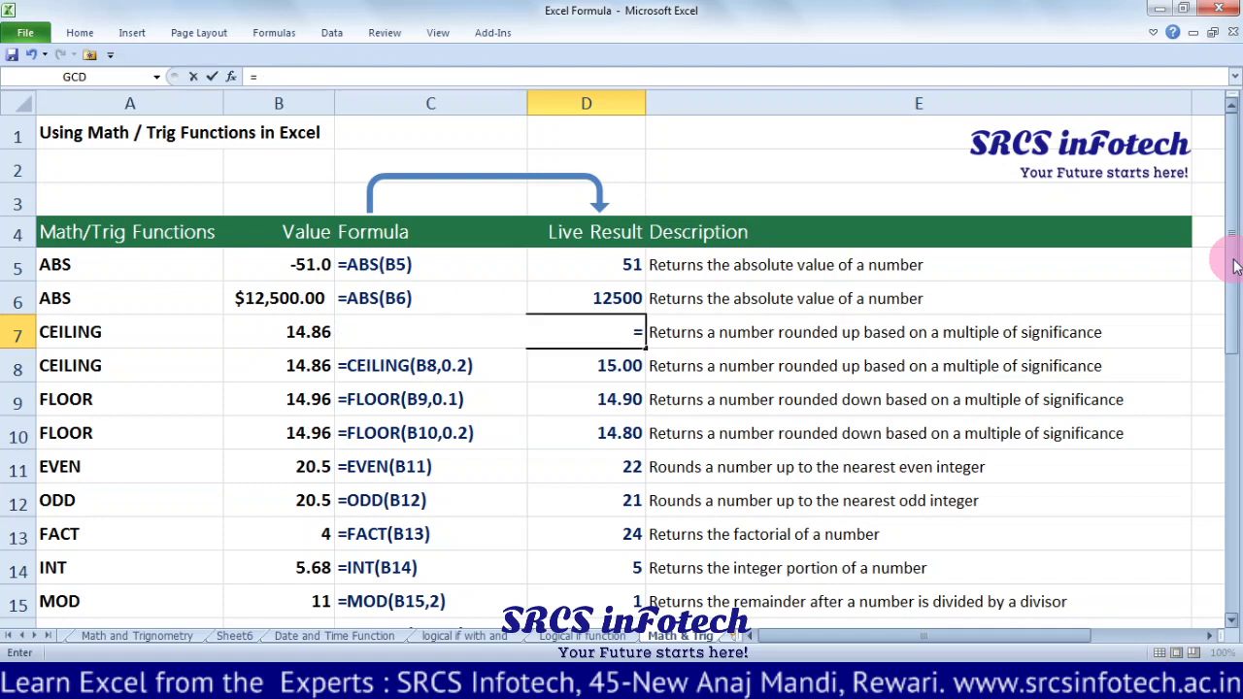
pyautogui.write('CEI')
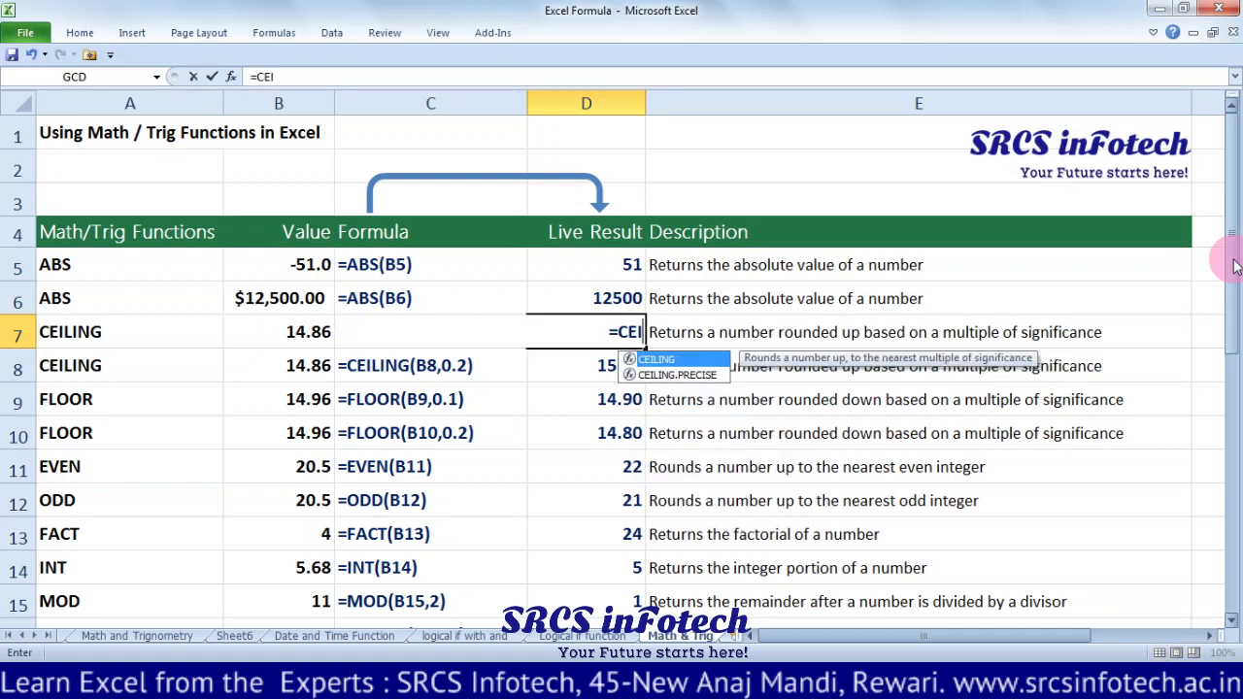
pyautogui.write('LING')
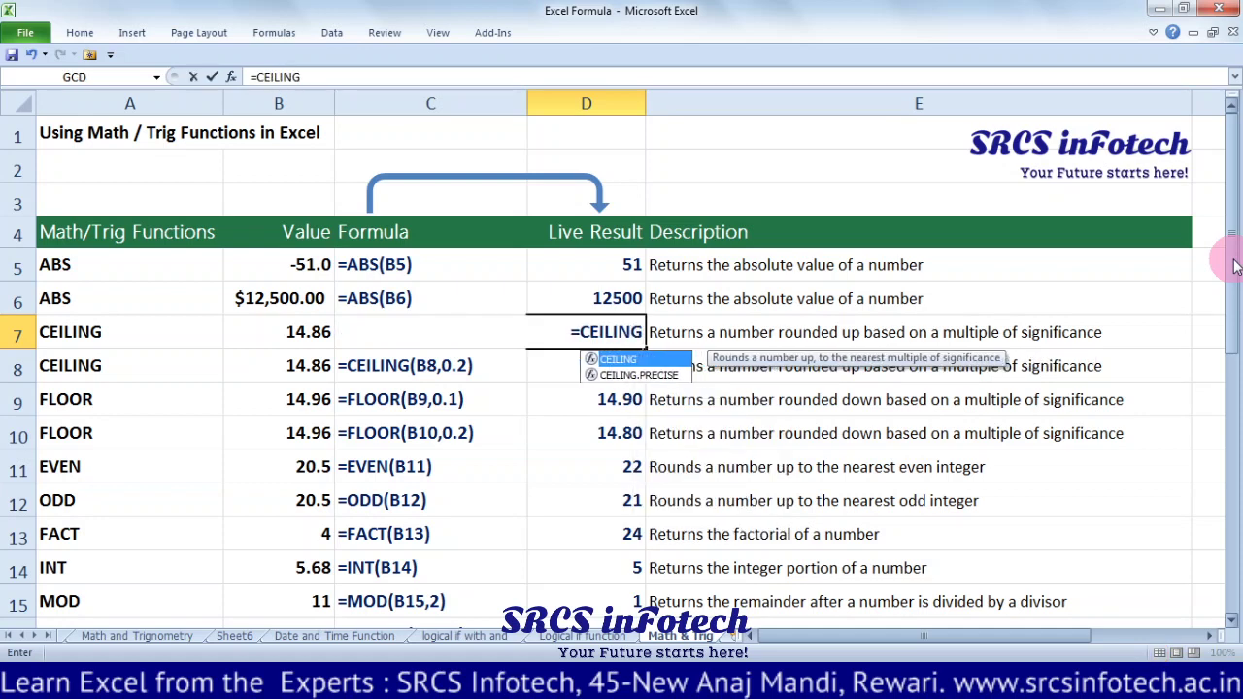
pyautogui.write('(')
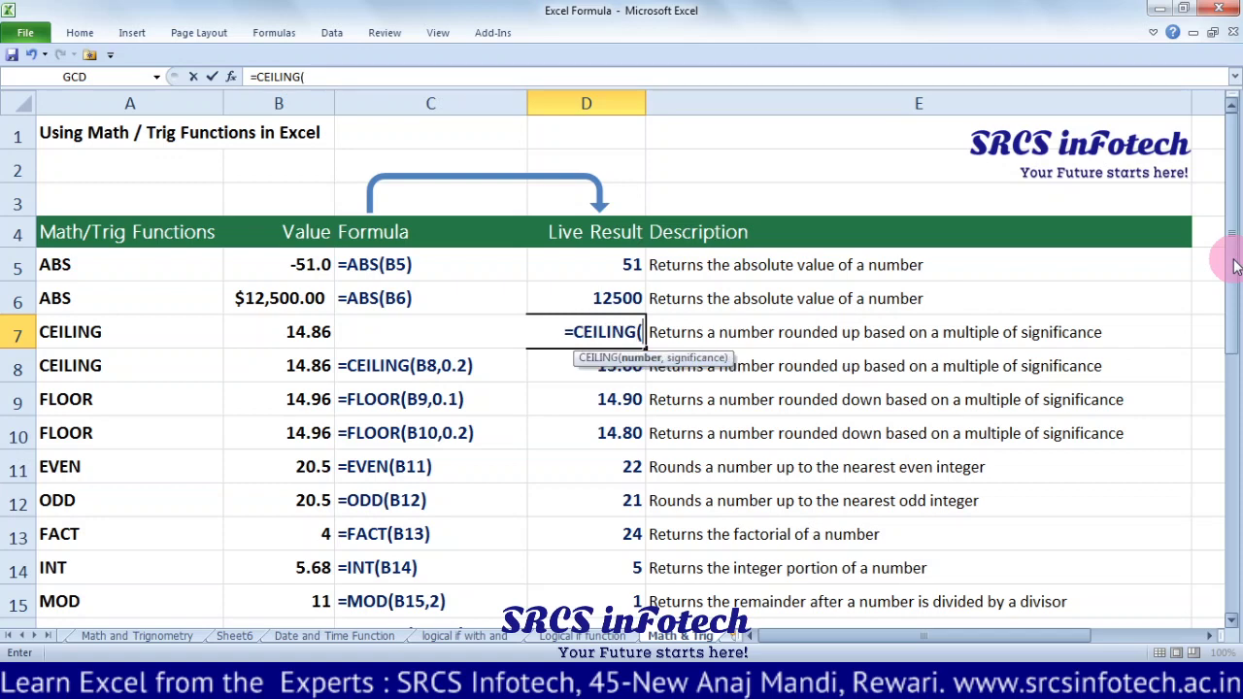
pyautogui.click(279, 331)
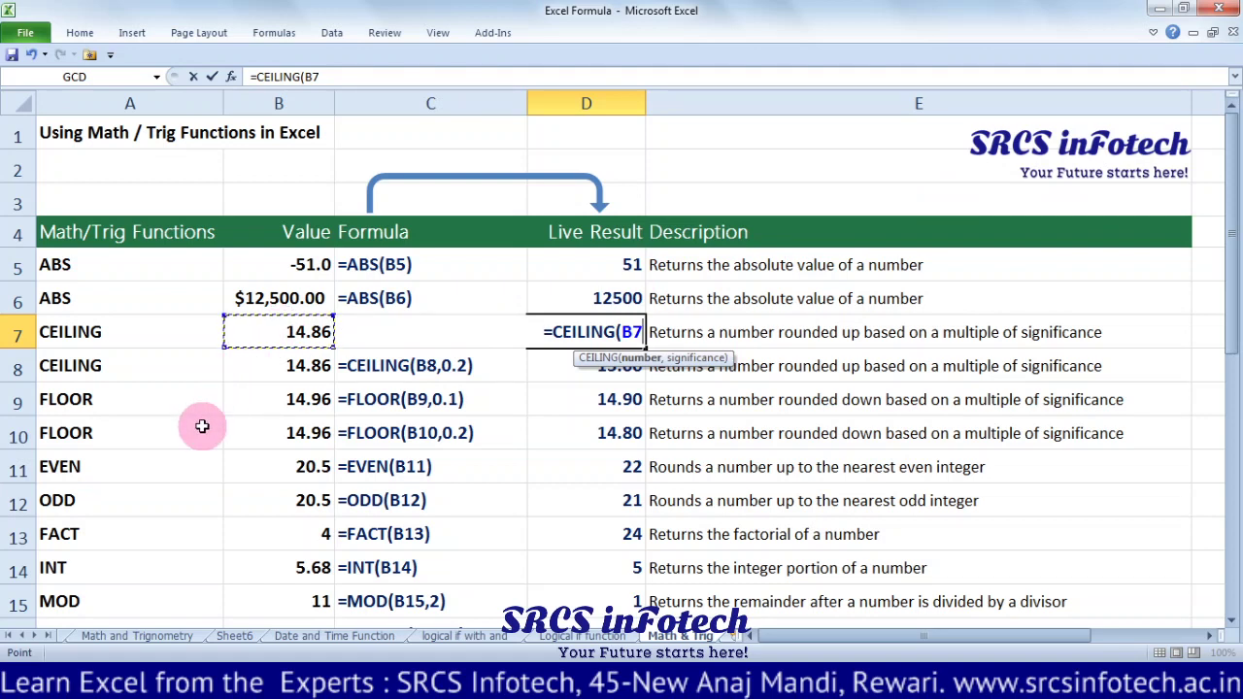
pyautogui.write(',')
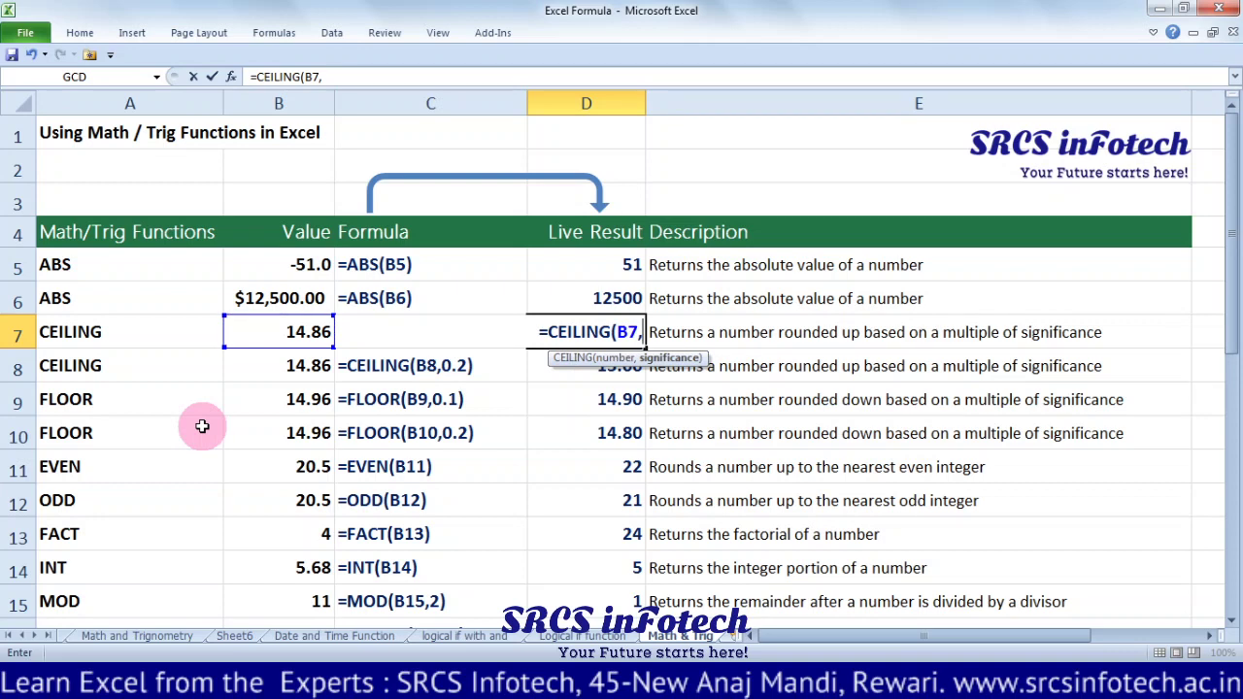
pyautogui.write('0.1')
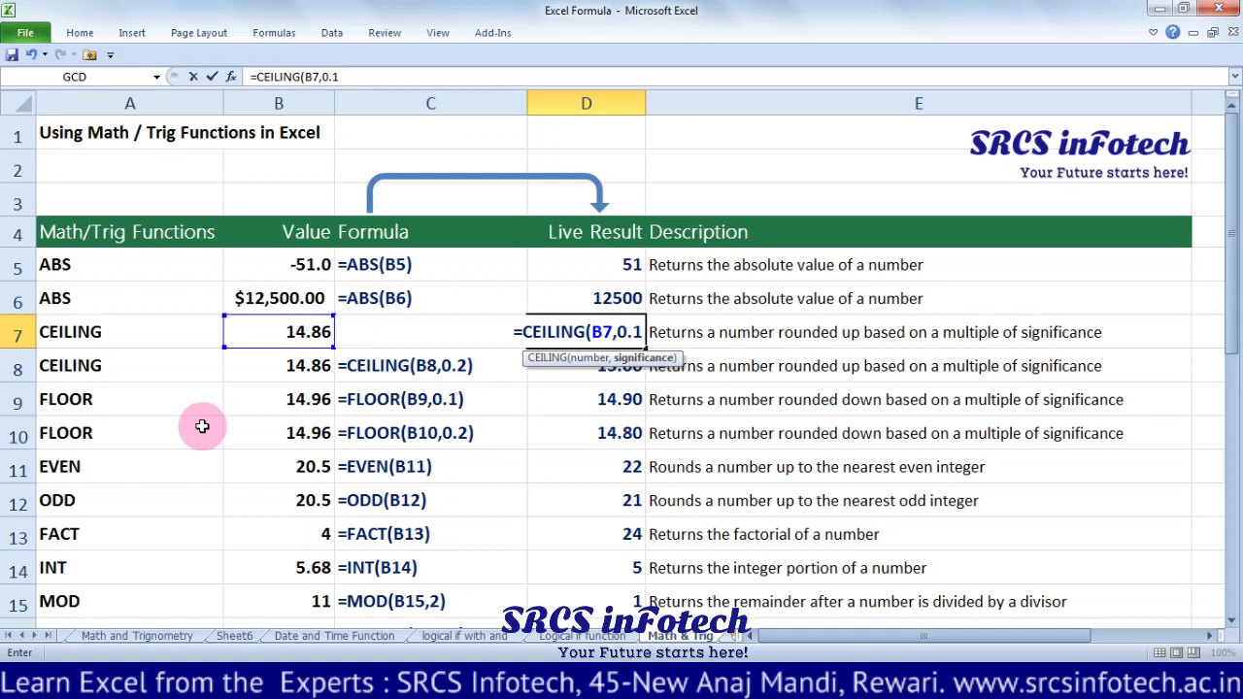
pyautogui.write(')')
pyautogui.press('Return')
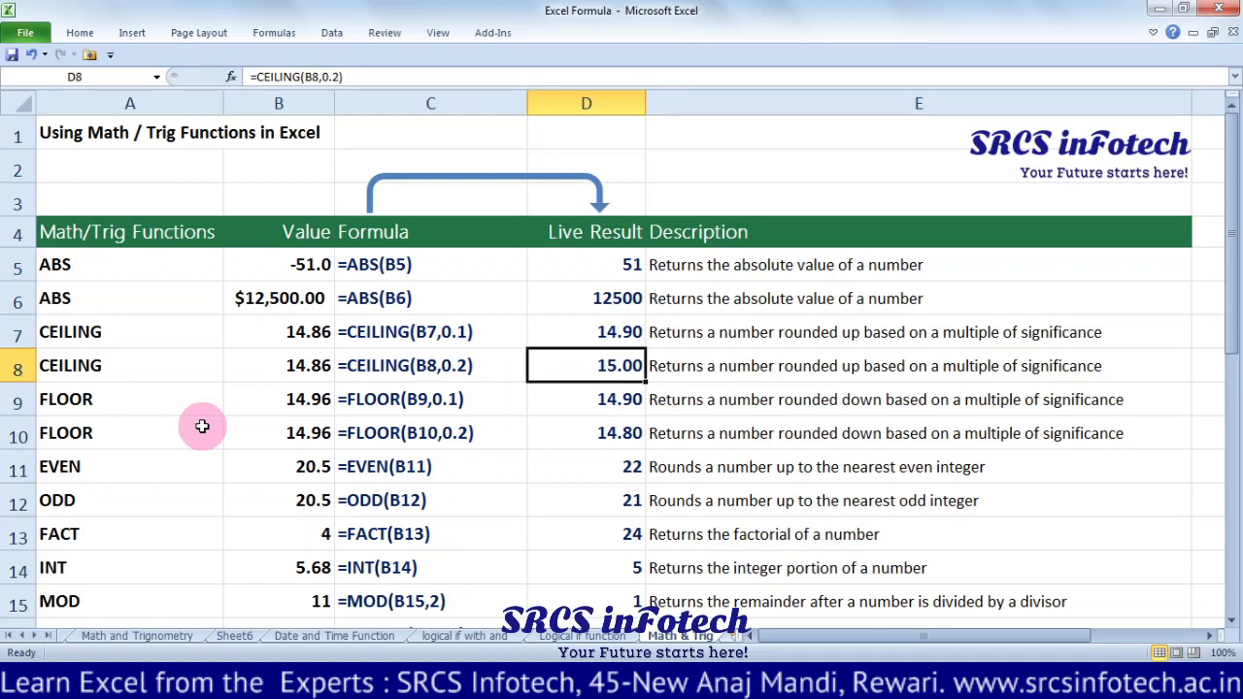
pyautogui.press('Up')
pyautogui.press('Left')
pyautogui.press('Left')
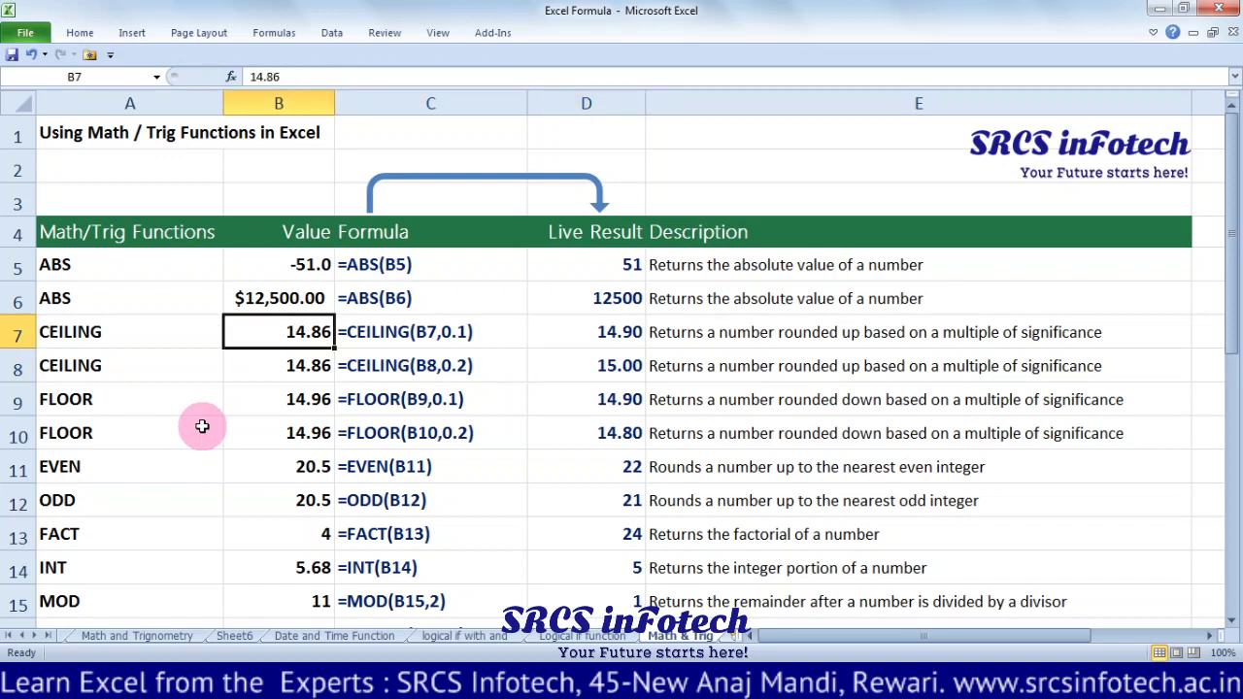
pyautogui.press('F2')
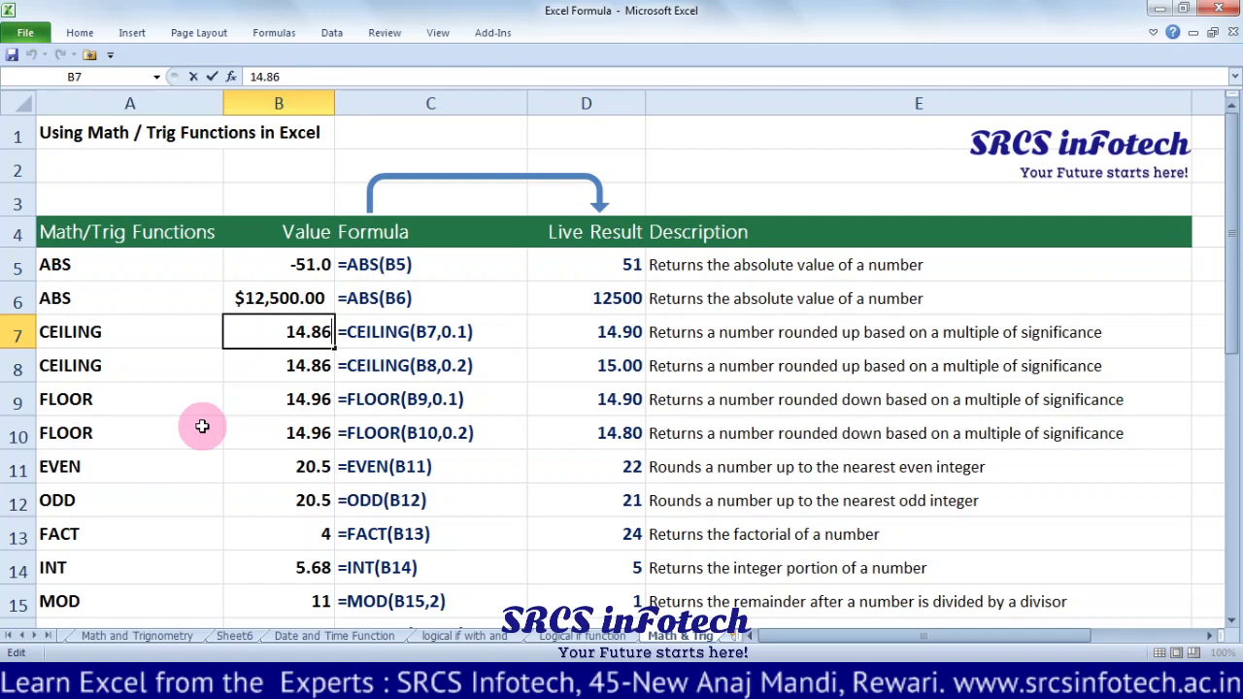
pyautogui.press('BackSpace')
pyautogui.write('2')
pyautogui.press('Return')
pyautogui.press('Up')
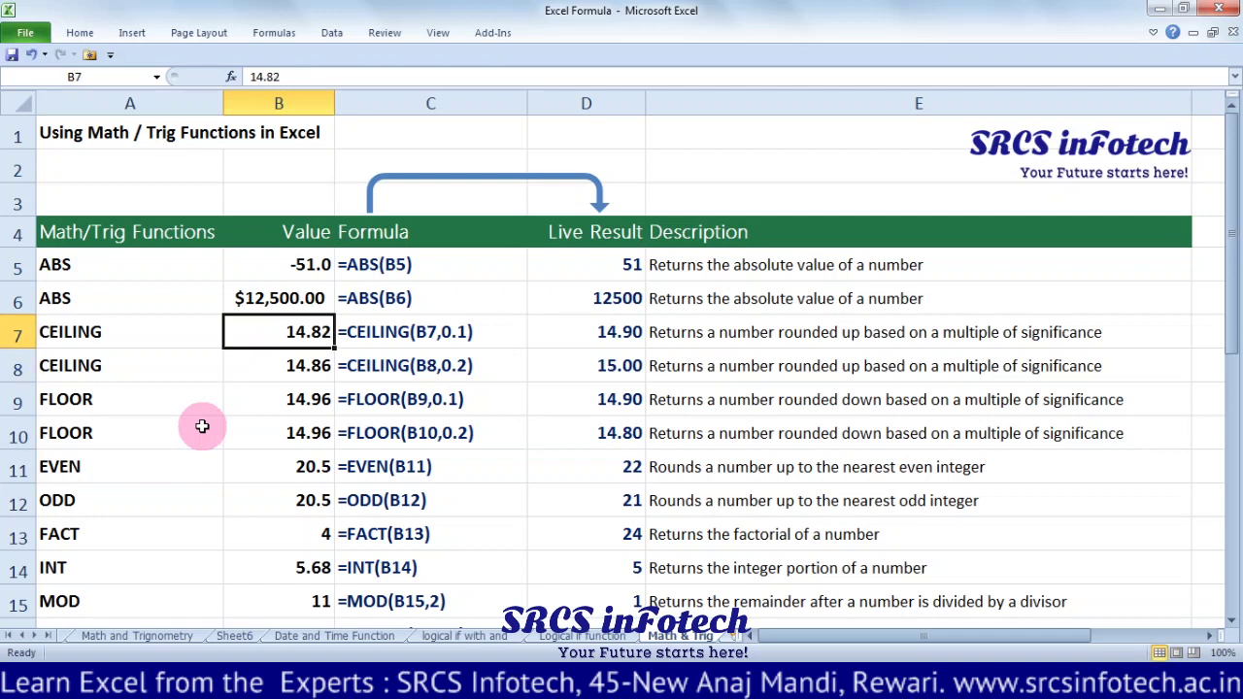
pyautogui.press('F2')
pyautogui.press('BackSpace')
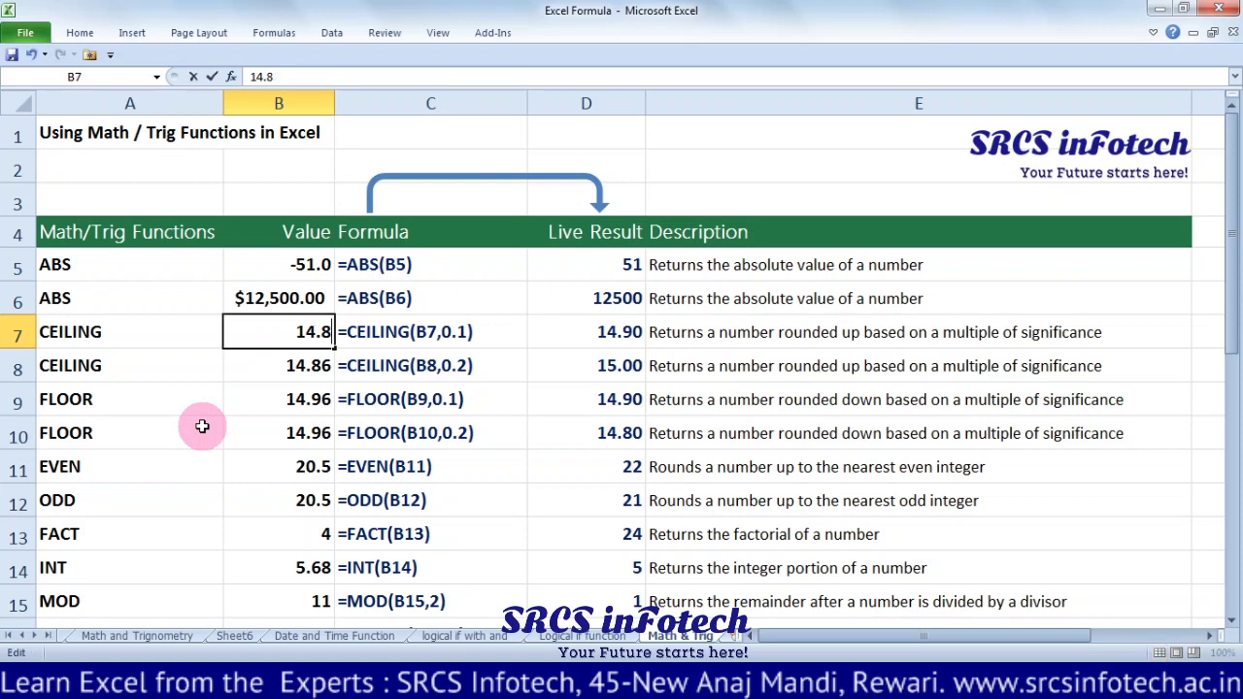
pyautogui.write('6')
pyautogui.press('Return')
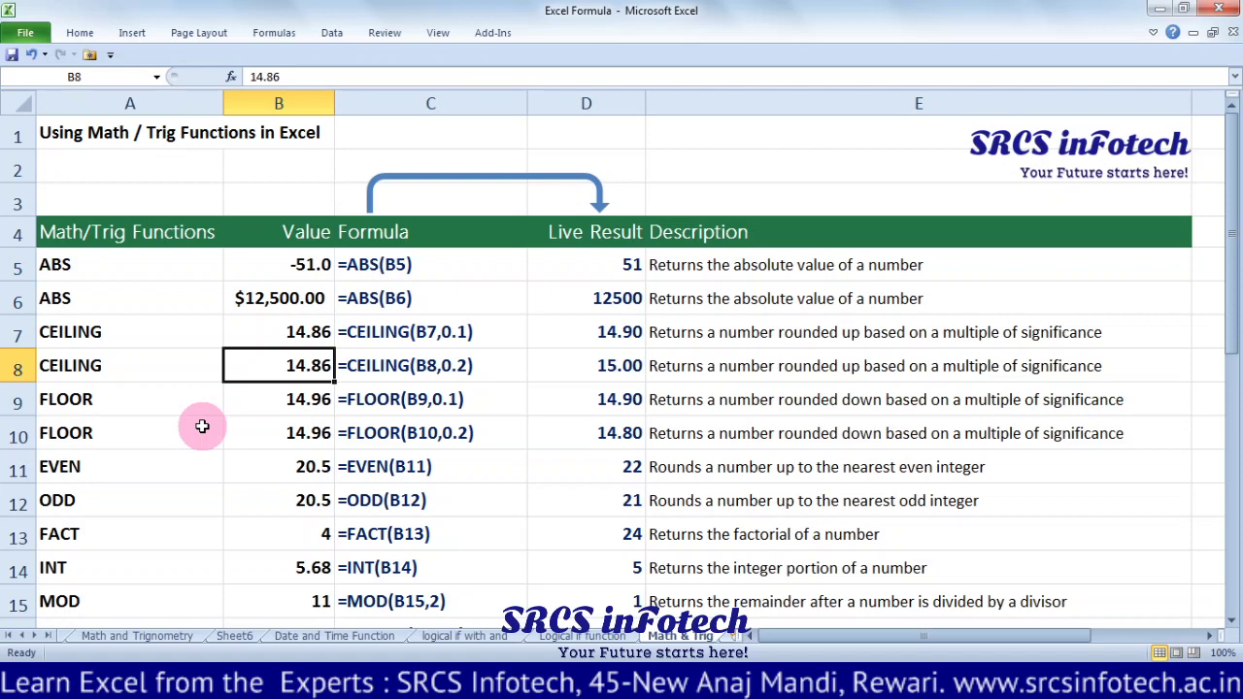
# Move to D8 and retype it as =CEILING(B8,0.20), giving 15.00.
pyautogui.press('Right')
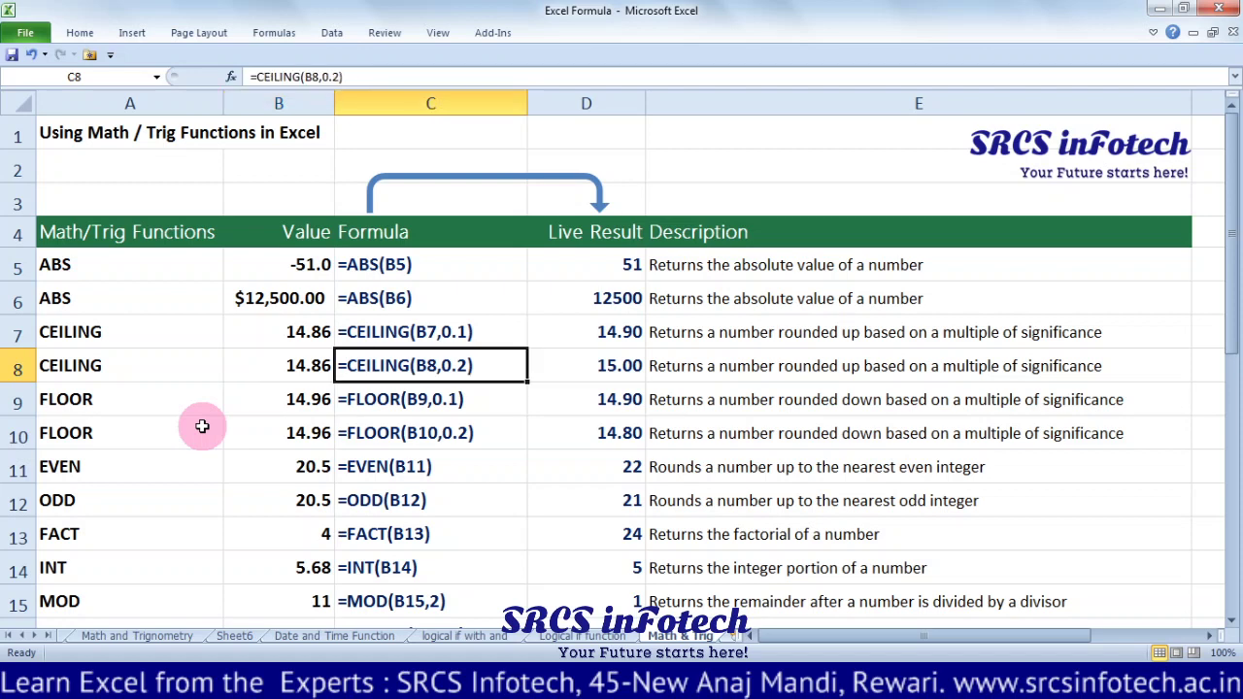
pyautogui.press('Right')
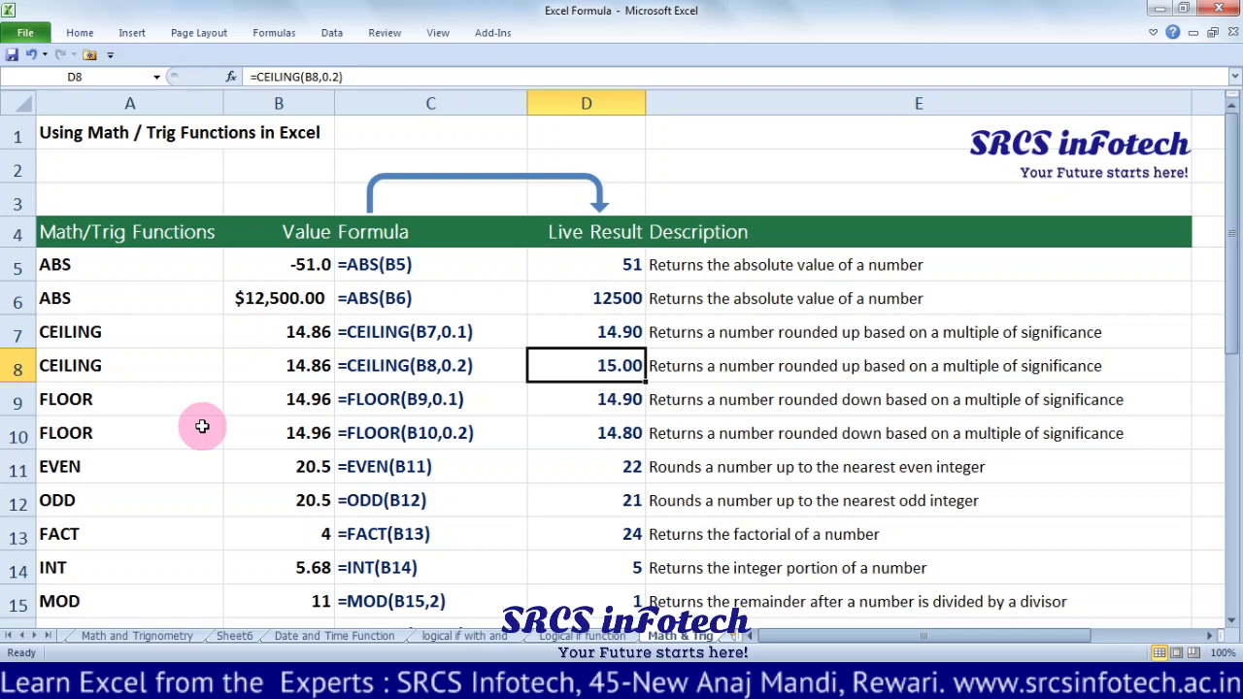
pyautogui.press('BackSpace')
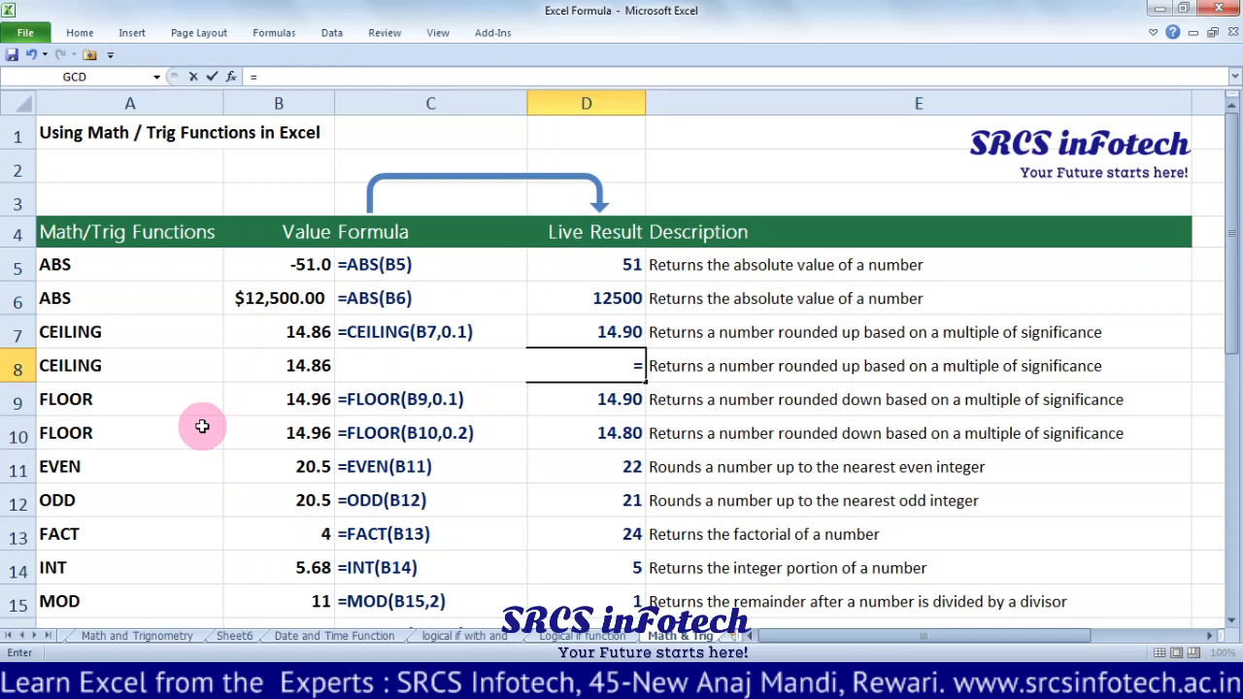
pyautogui.write('=CEIL')
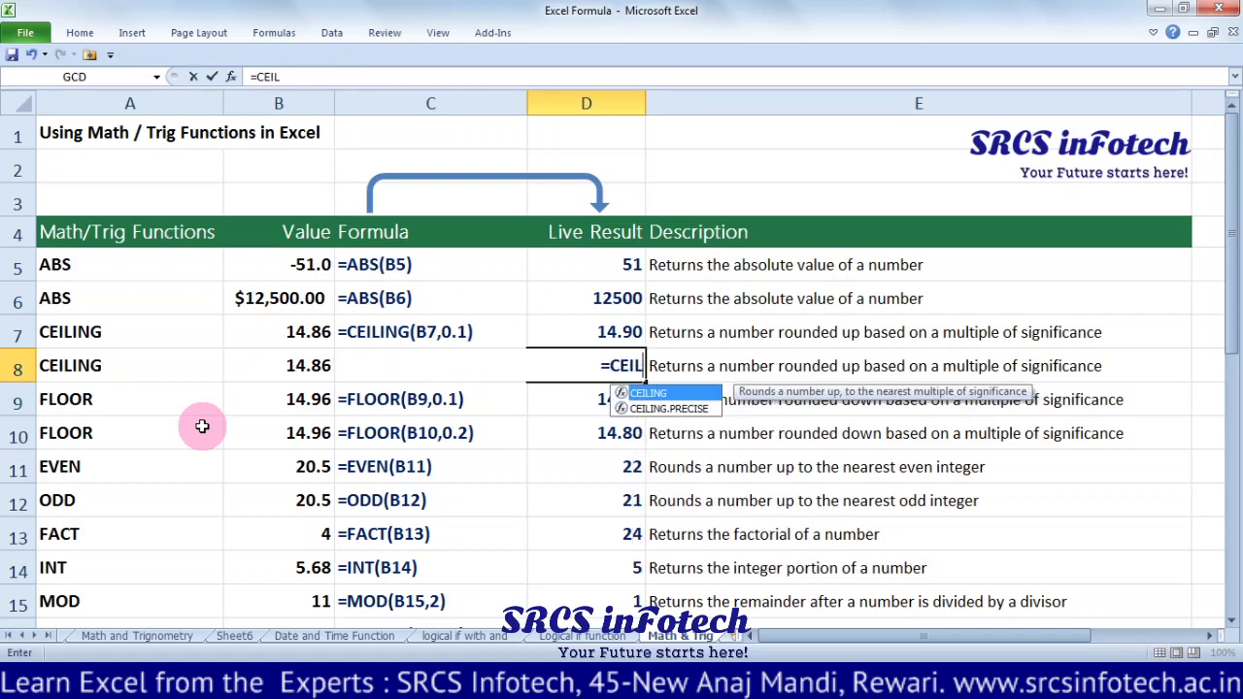
pyautogui.write('ING')
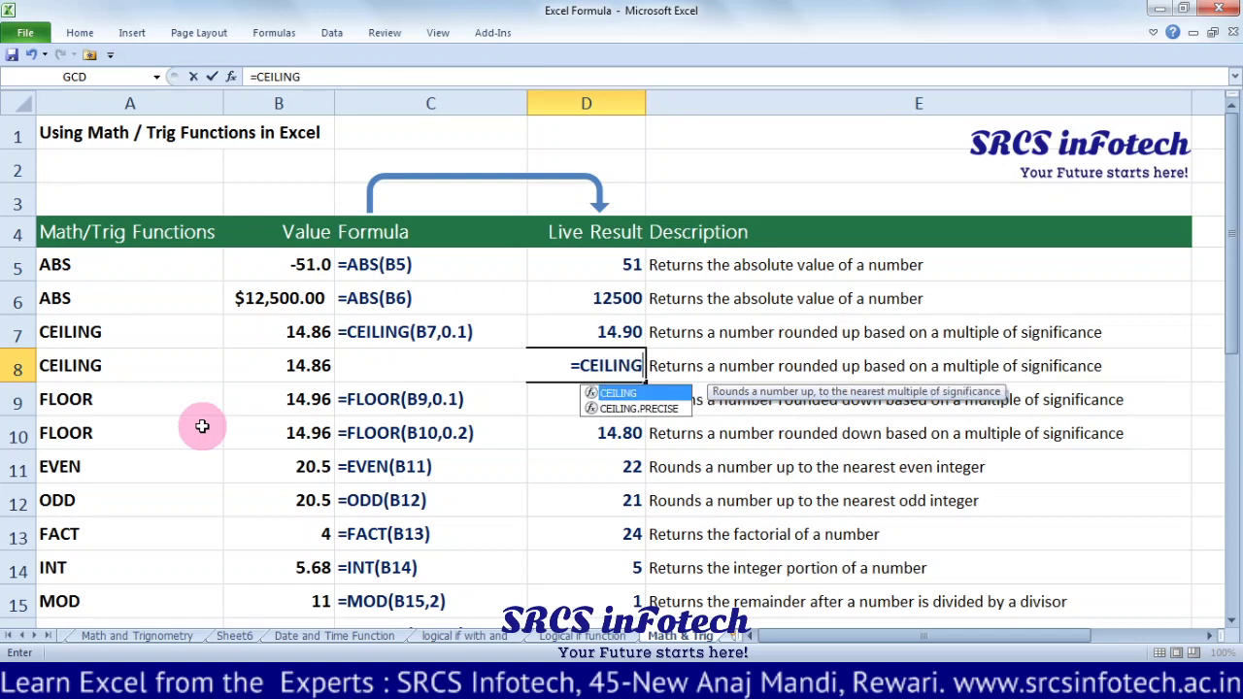
pyautogui.write('(')
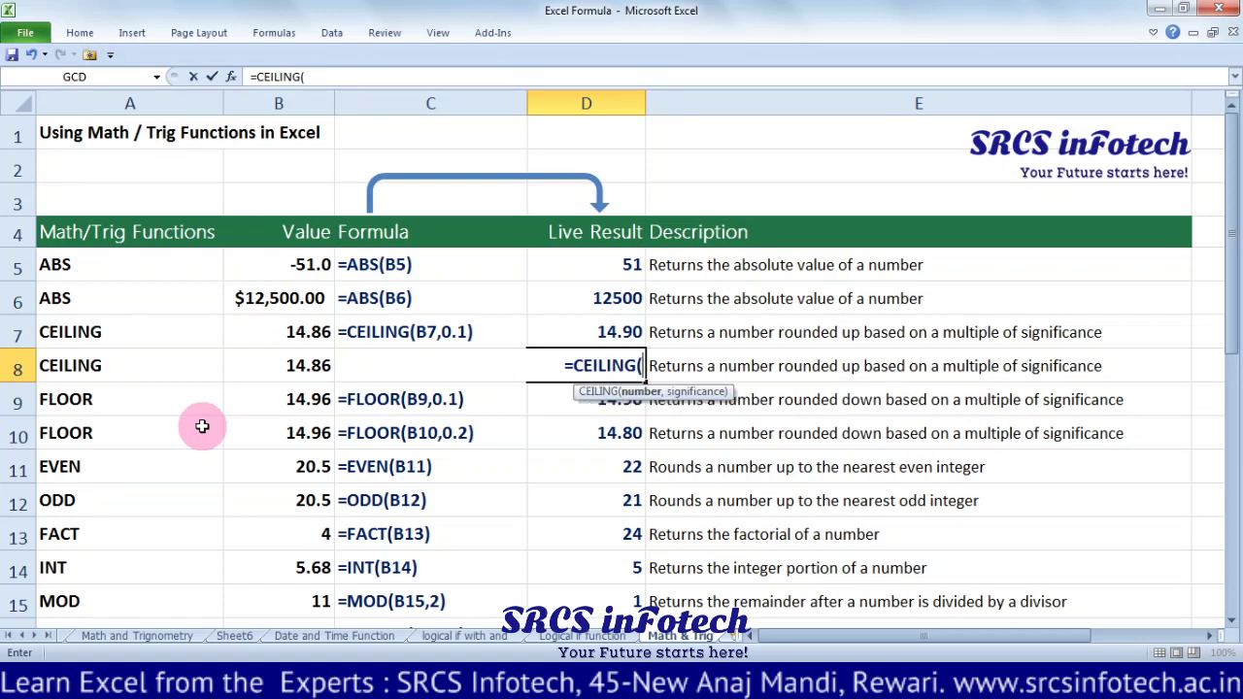
pyautogui.click(309, 365)
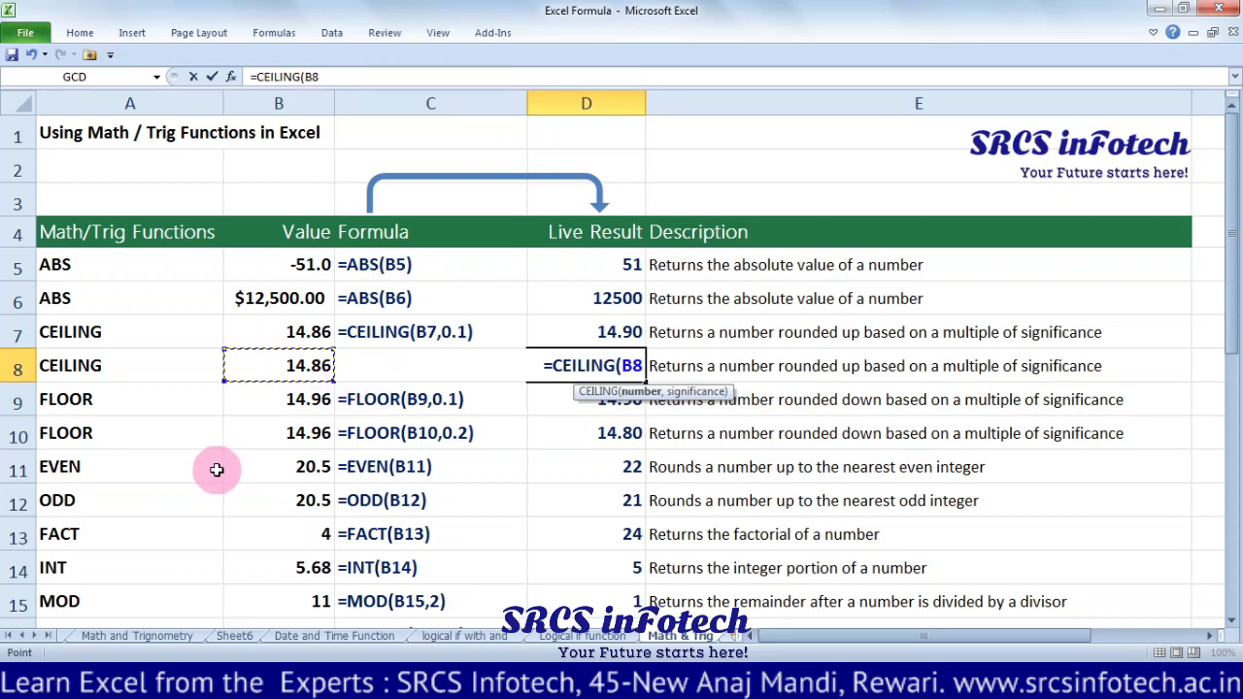
pyautogui.write(',')
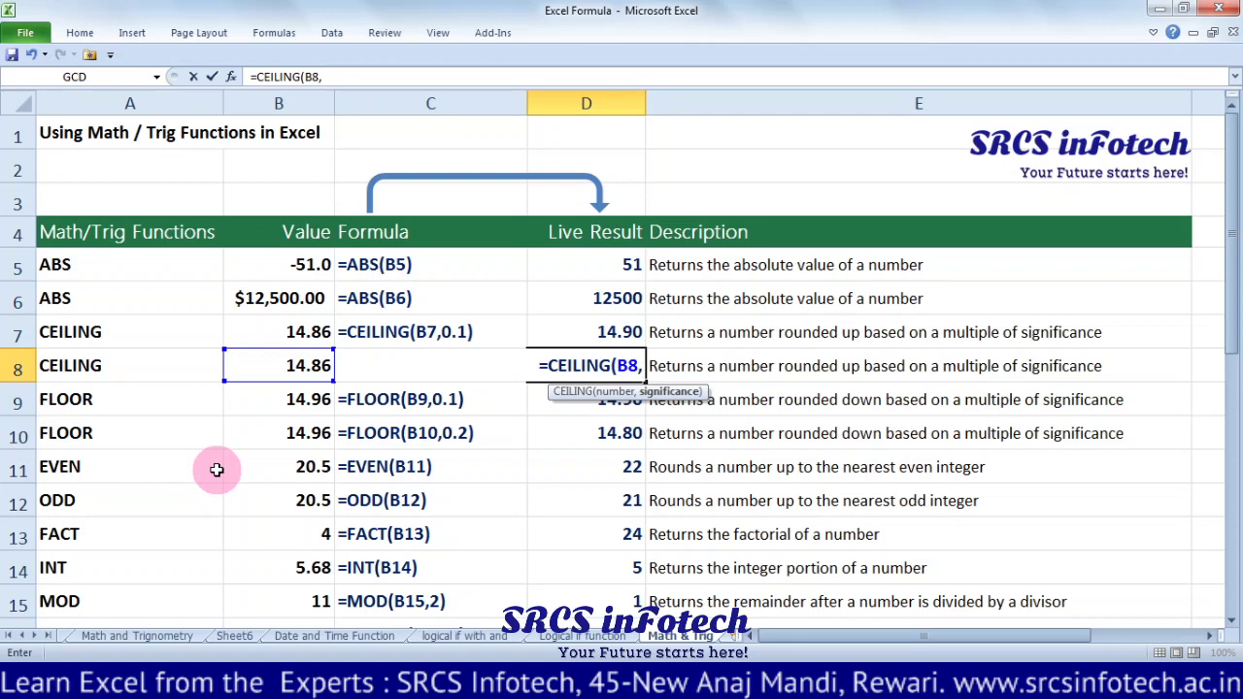
pyautogui.write('0.20')
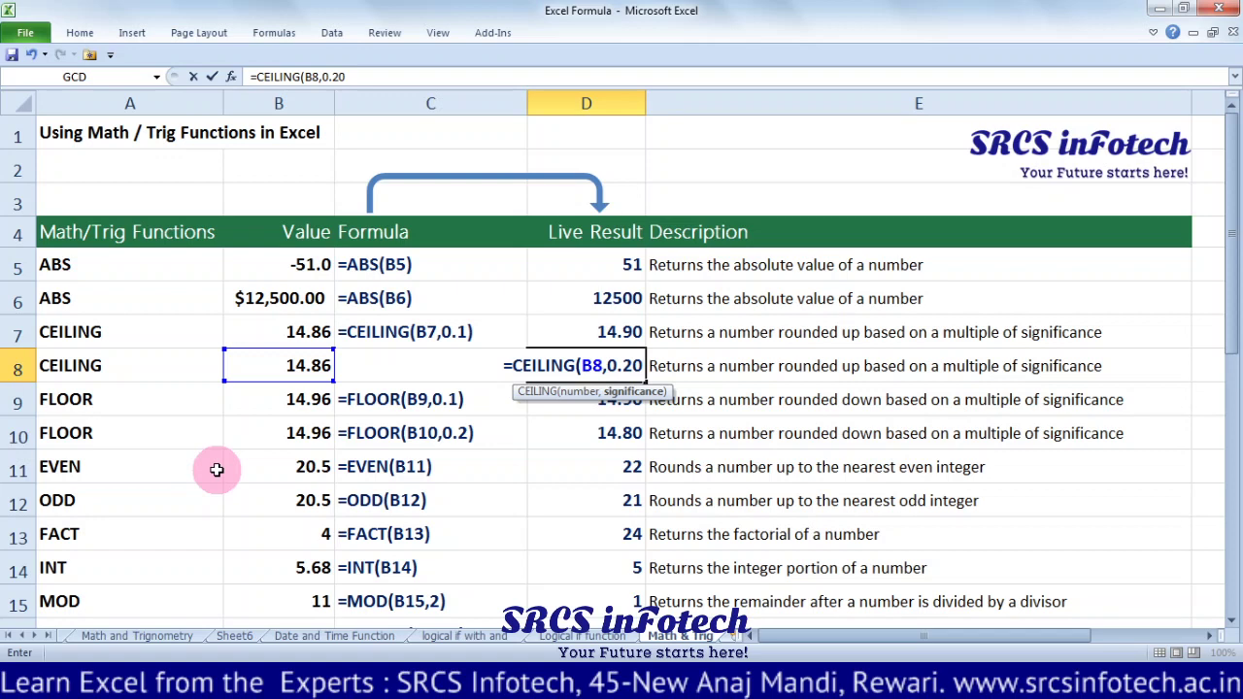
pyautogui.write(')')
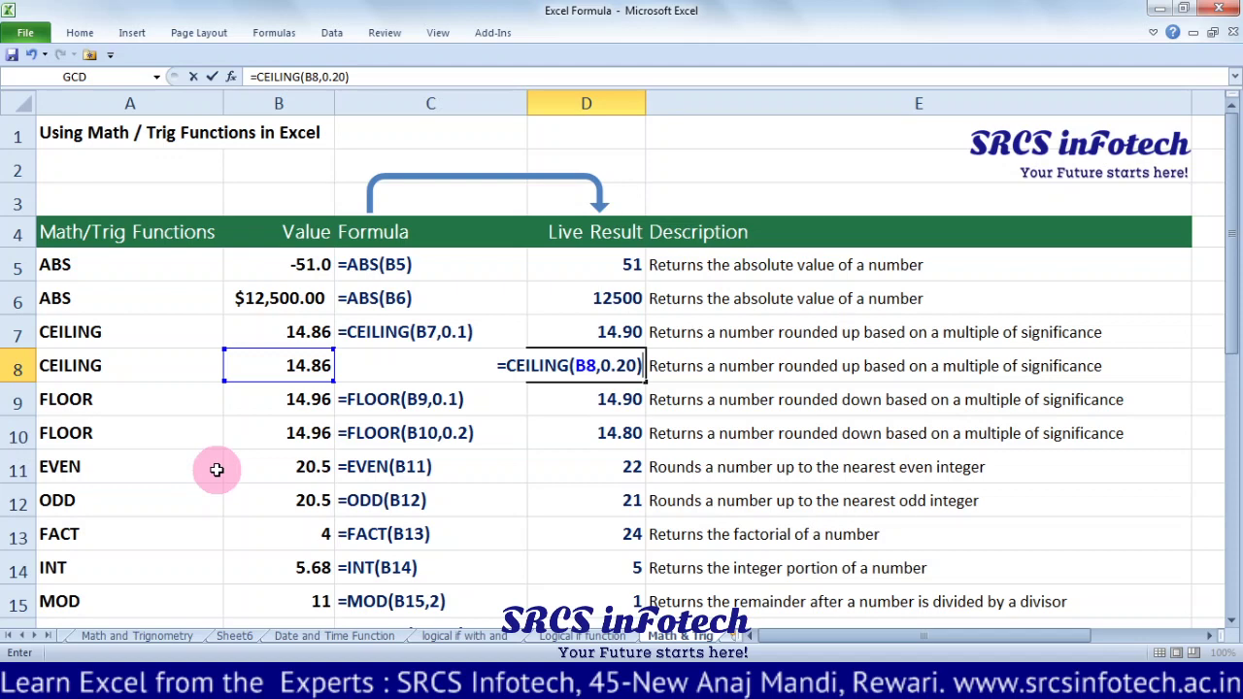
pyautogui.press('Return')
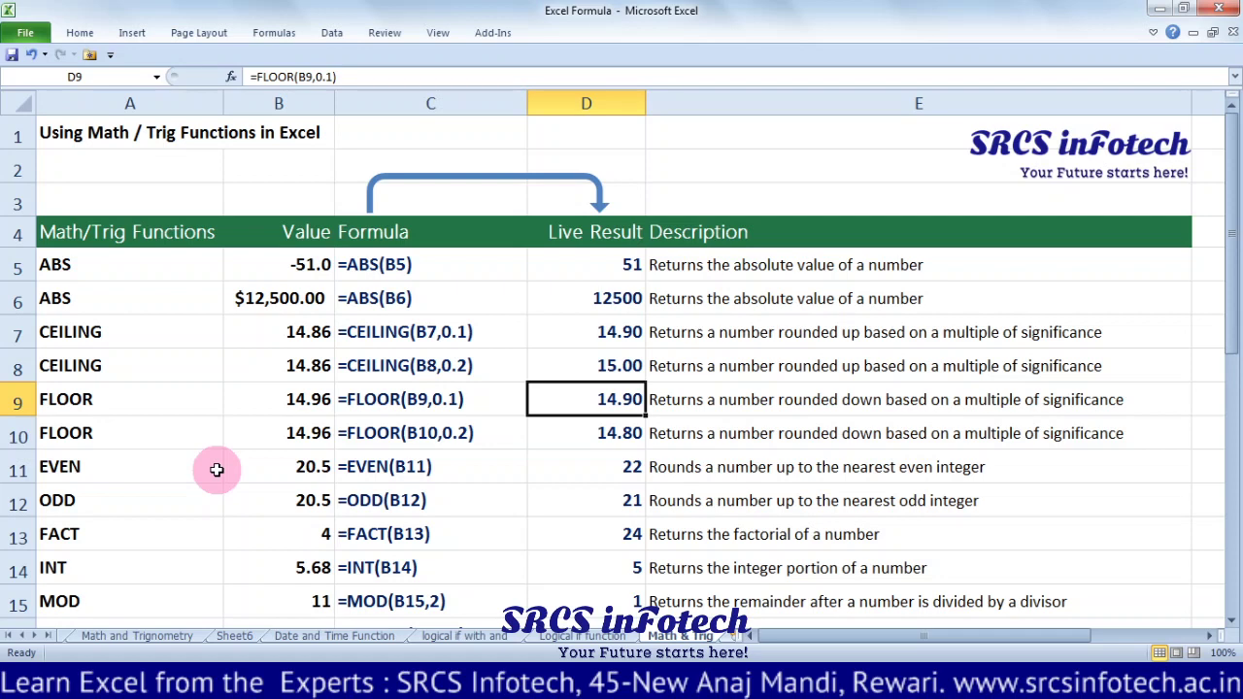
pyautogui.press('Left')
pyautogui.press('Left')
pyautogui.press('Left')
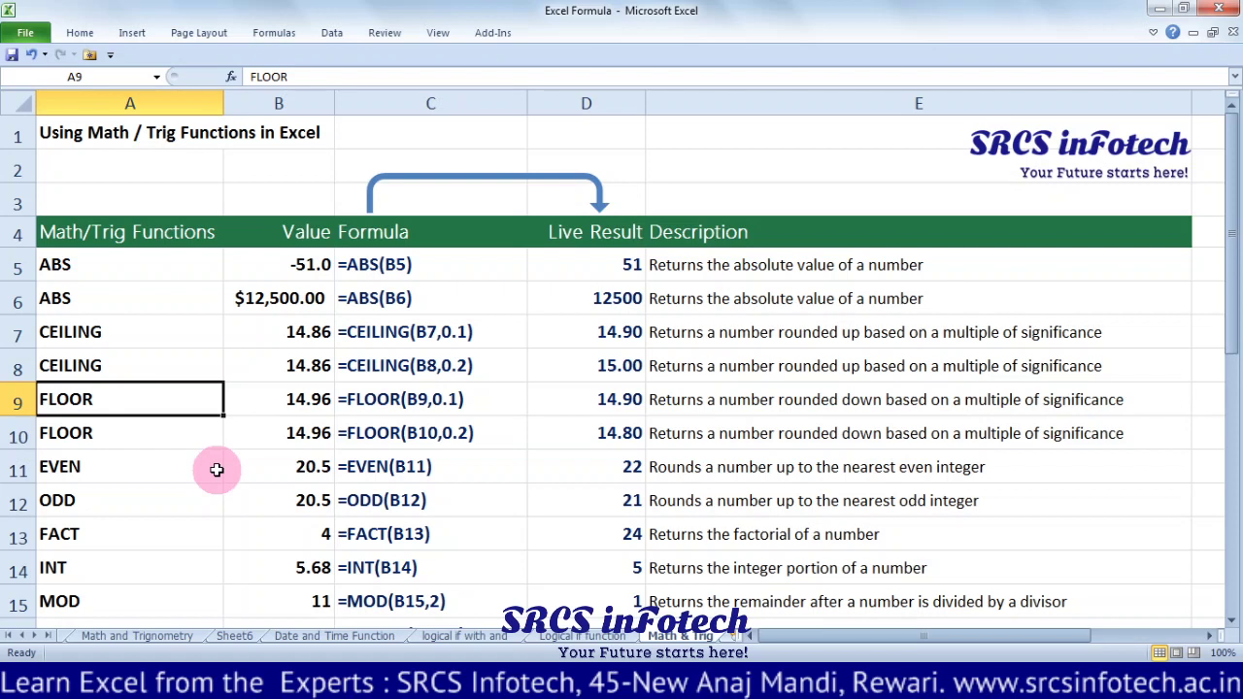
pyautogui.press('Right')
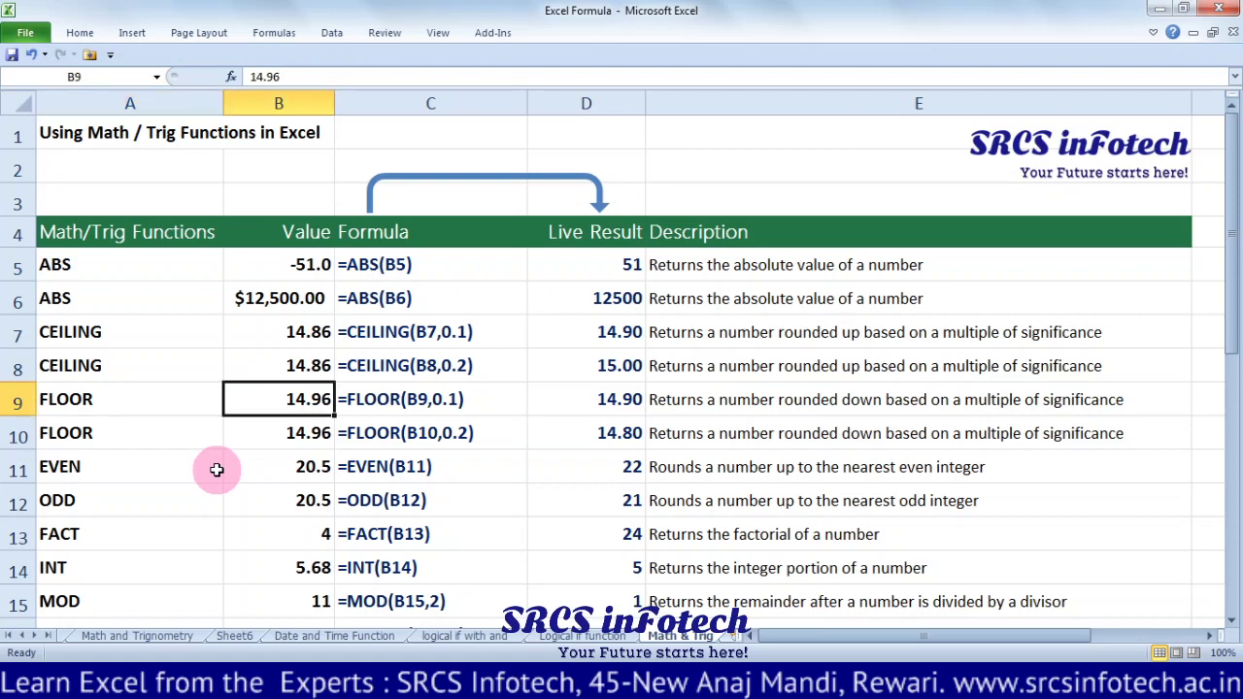
pyautogui.press('Right')
pyautogui.press('Right')
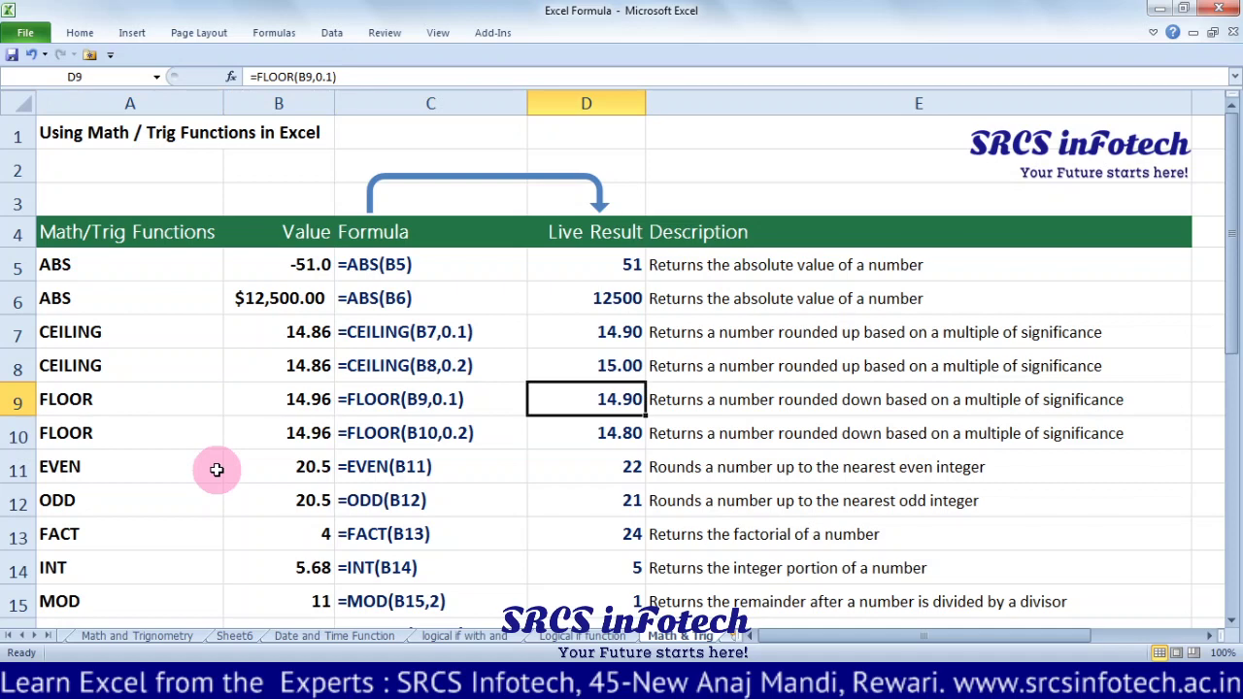
pyautogui.press('Left')
pyautogui.press('Left')
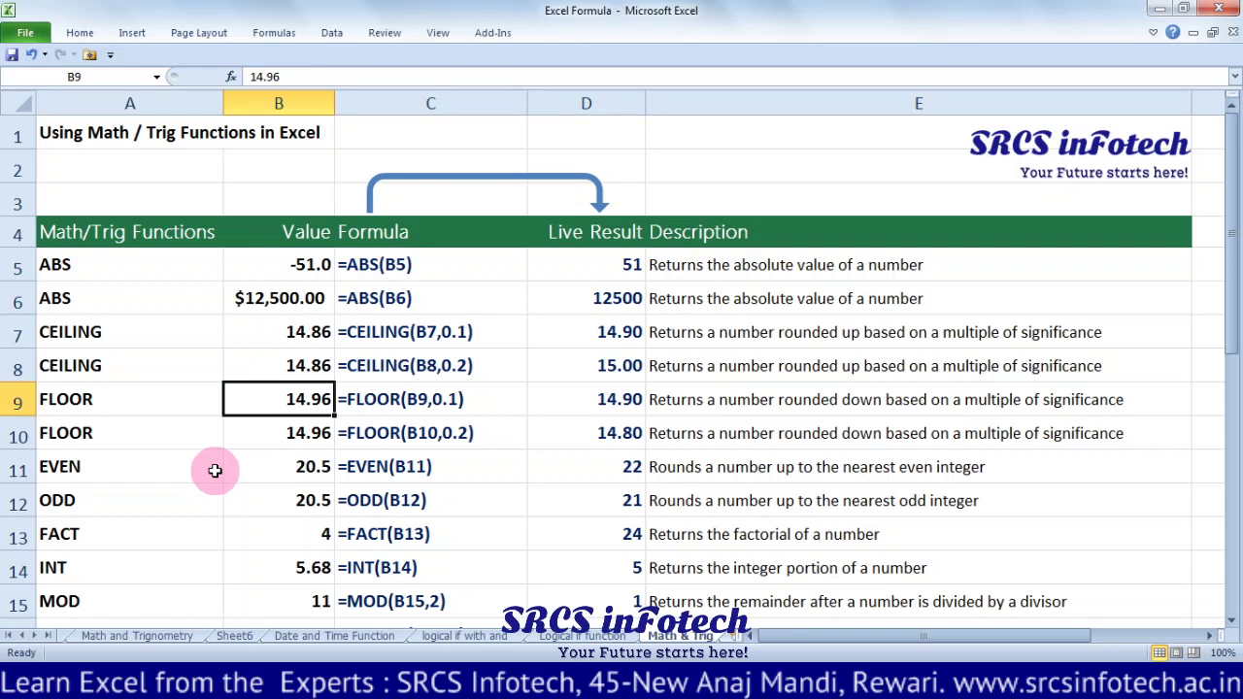
pyautogui.press('Right')
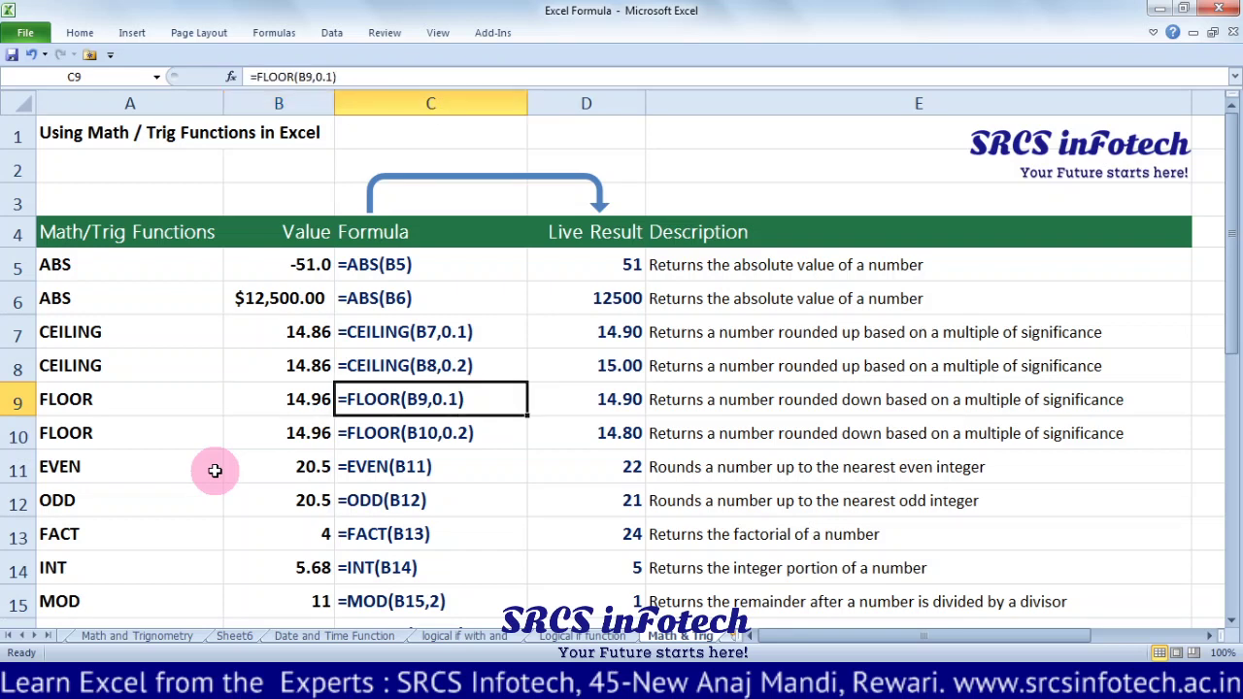
pyautogui.press('Left')
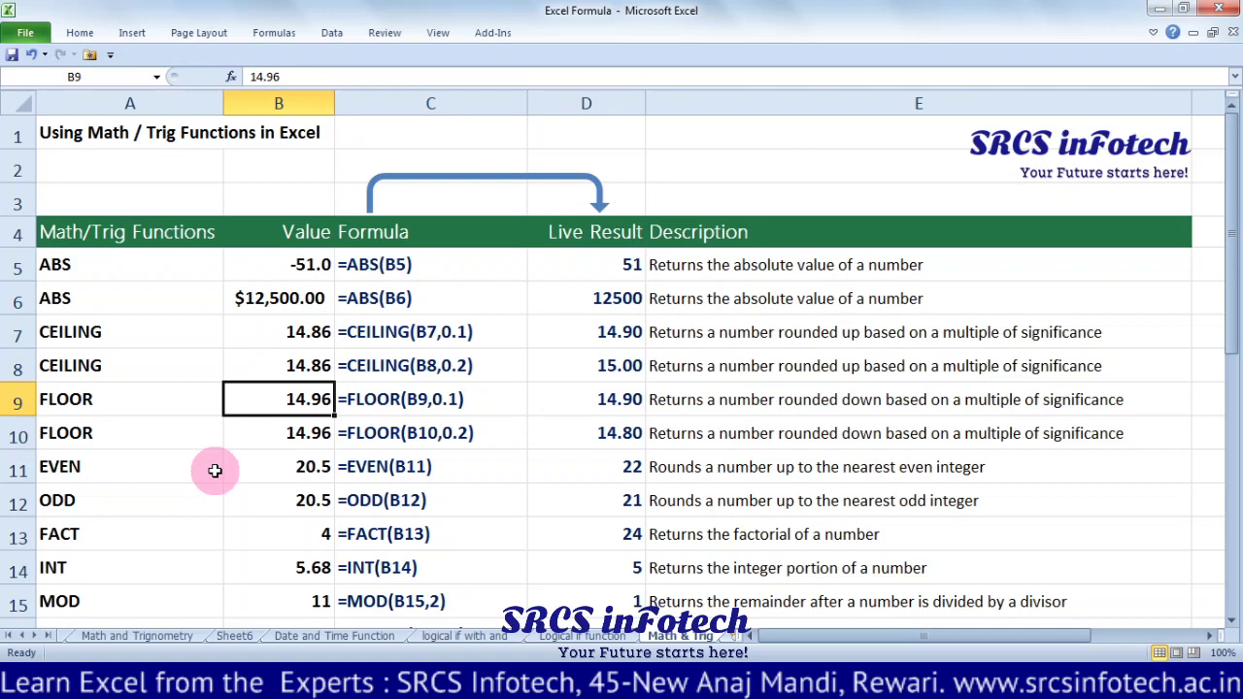
pyautogui.press('Up')
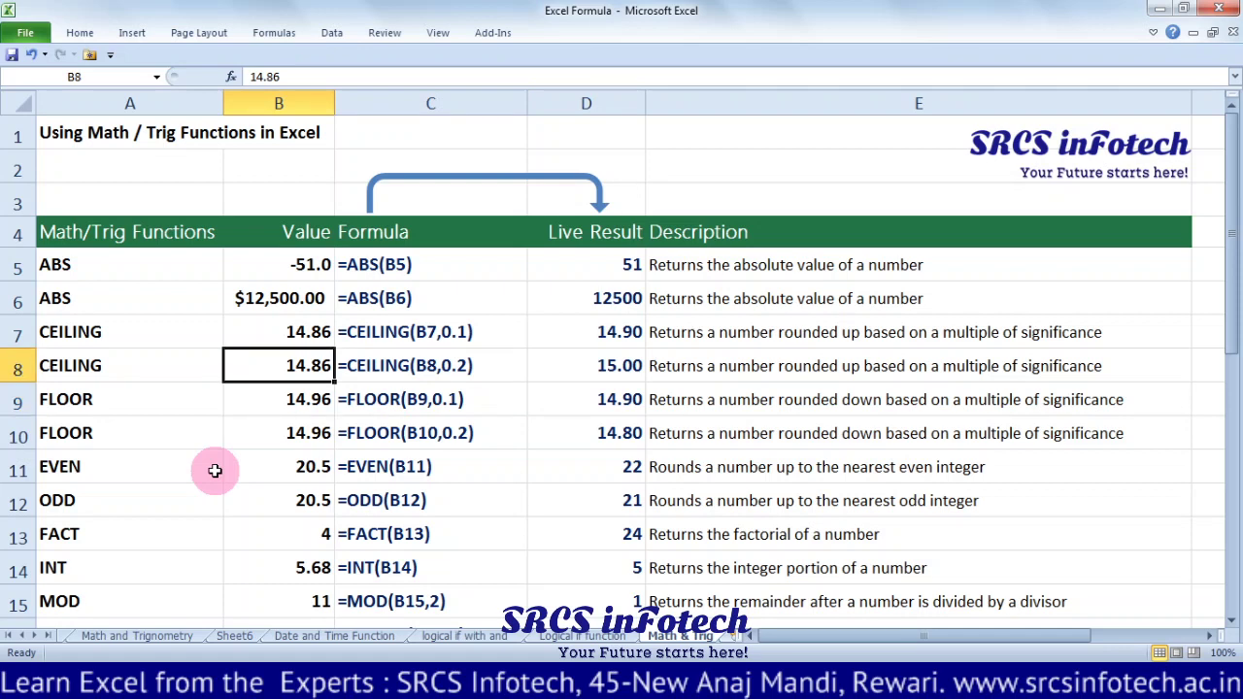
pyautogui.press('Down')
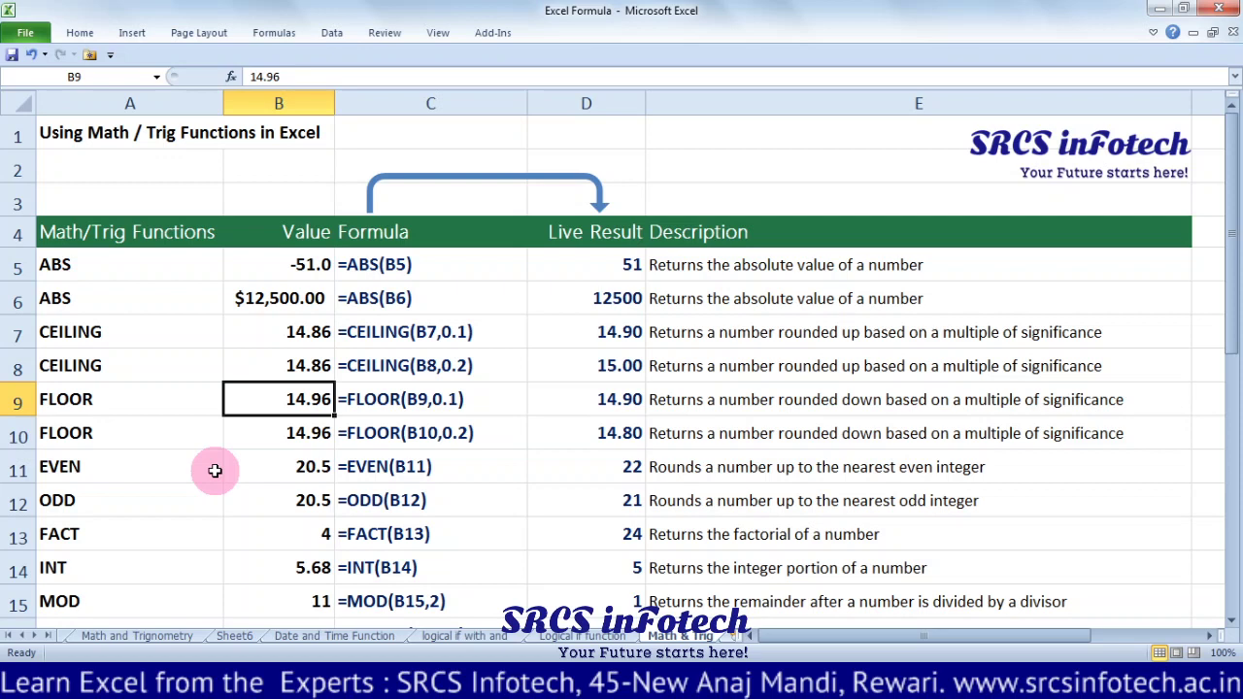
pyautogui.press('Right')
pyautogui.press('Right')
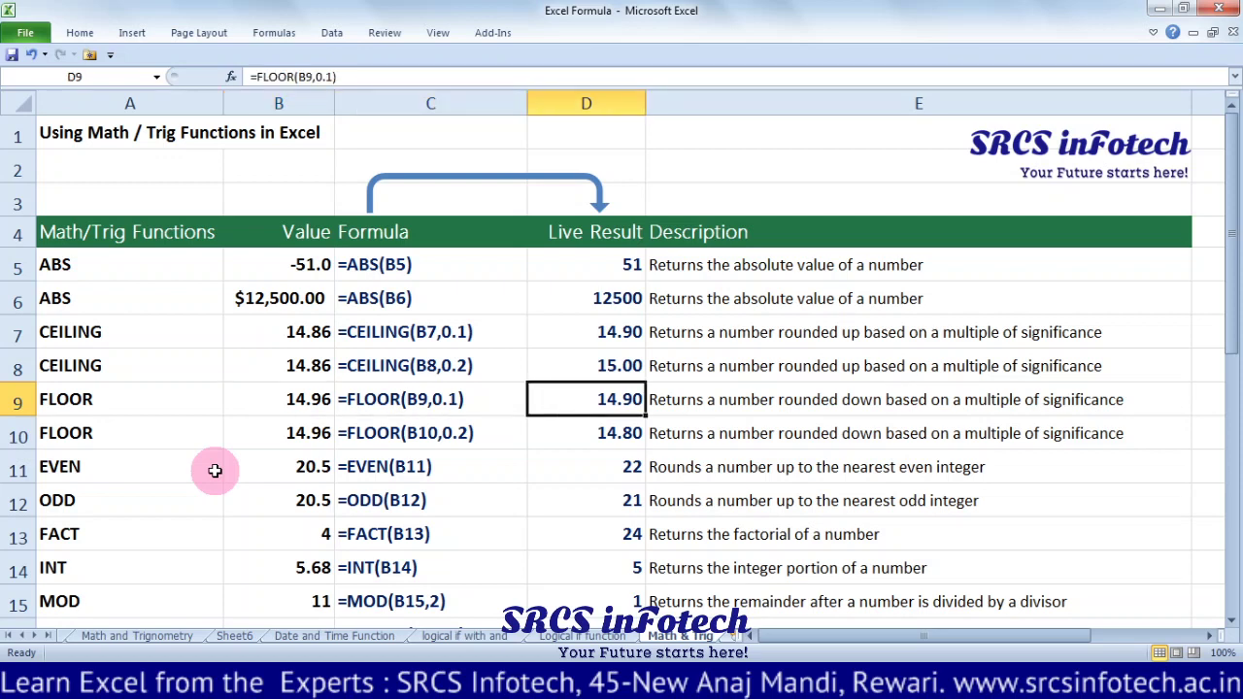
# Retype D9 as =FLOOR(B9,0.10) so it shows 14.90.
pyautogui.press('BackSpace')
pyautogui.write('=F')
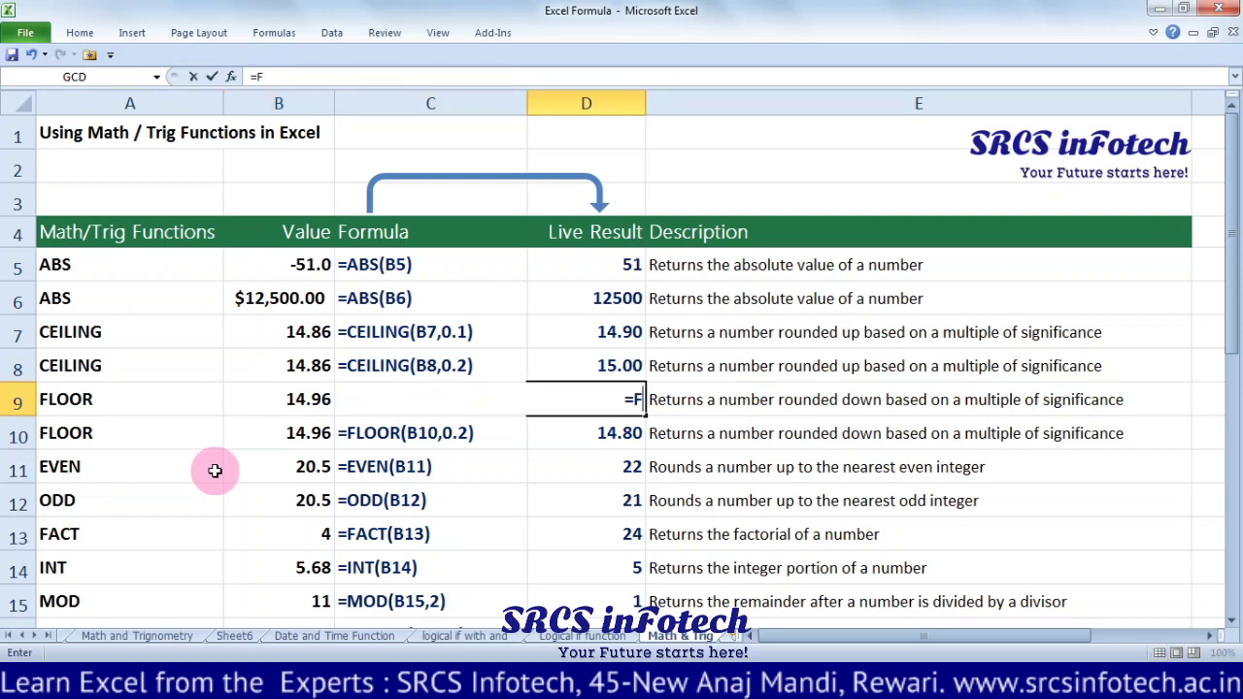
pyautogui.write('LOOR')
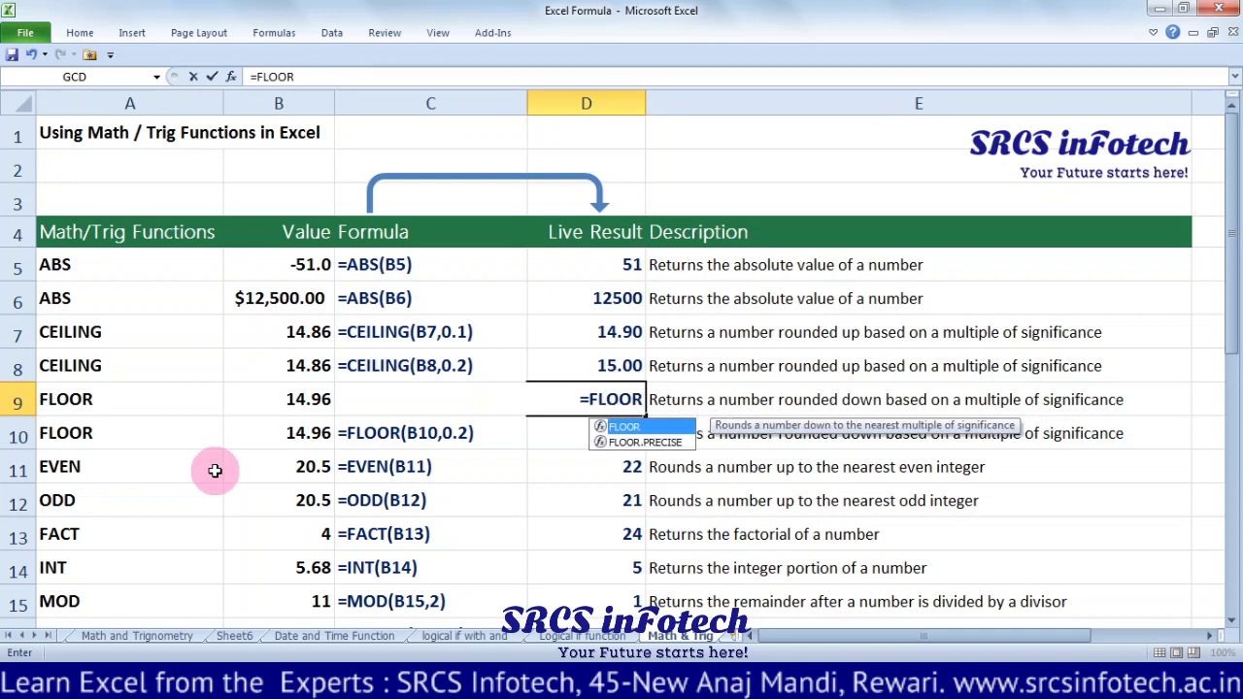
pyautogui.write('(')
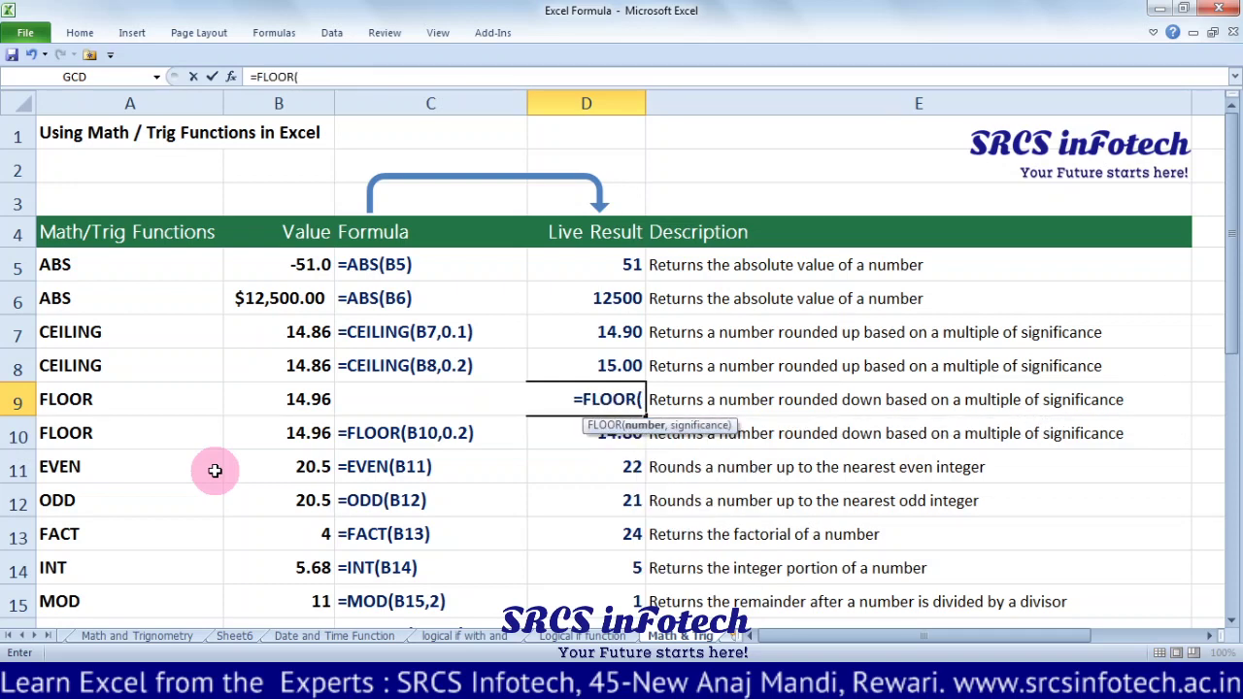
pyautogui.press('Left')
pyautogui.press('Left')
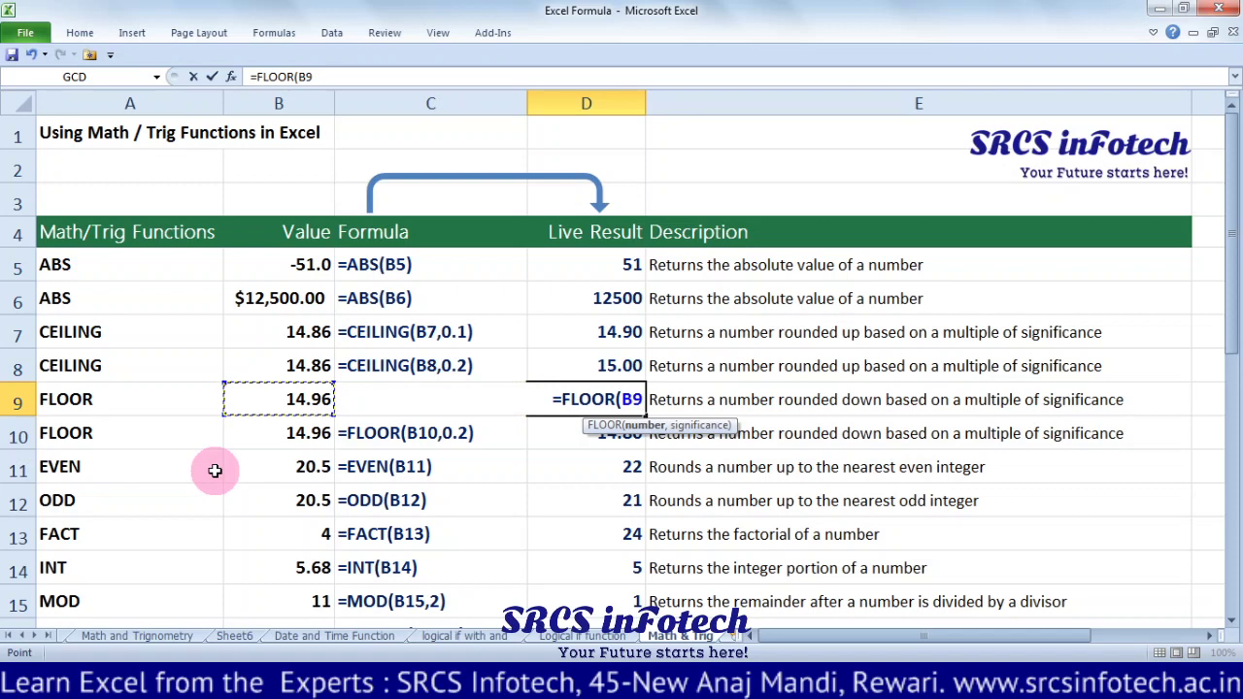
pyautogui.write(',')
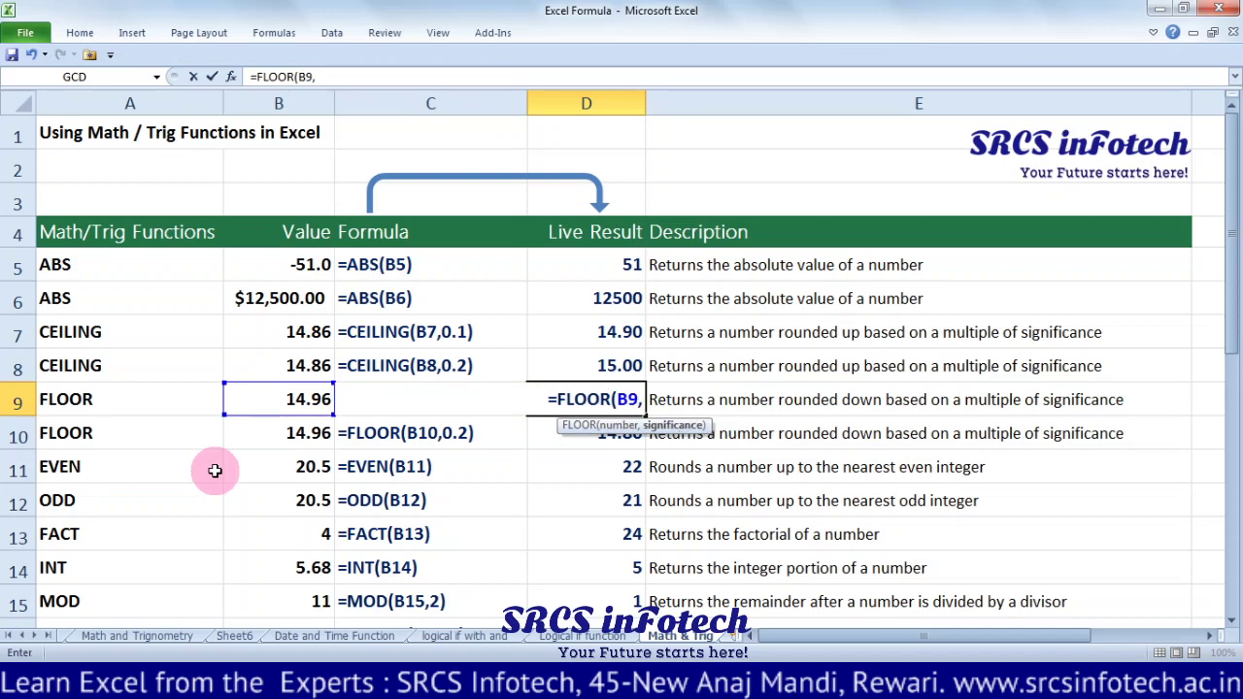
pyautogui.write('0.10')
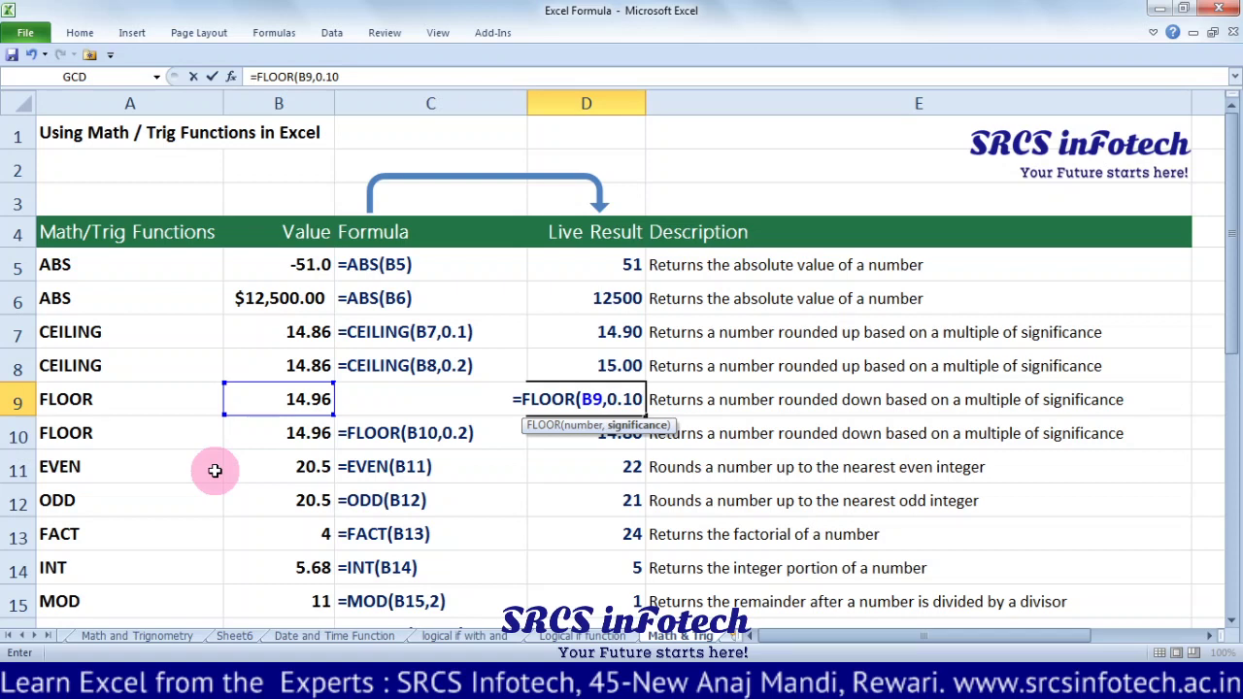
pyautogui.press('Return')
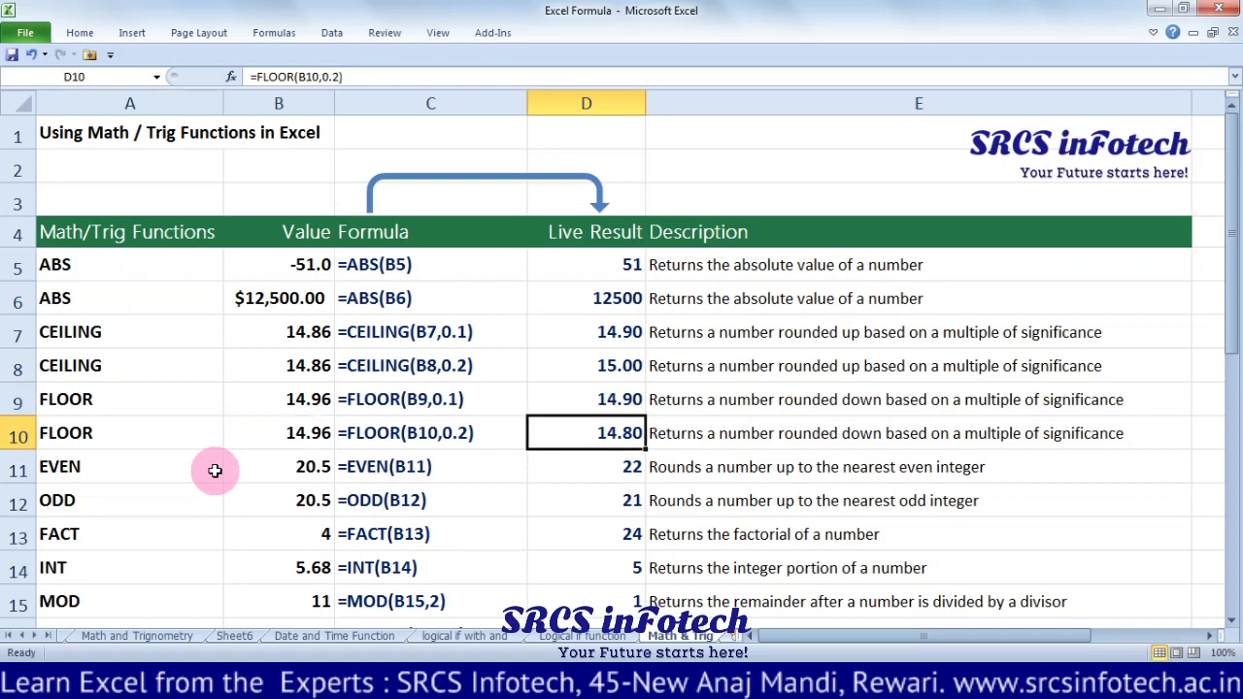
# Retype D10 as =FLOOR(B10,.20) so it shows 14.80.
pyautogui.press('BackSpace')
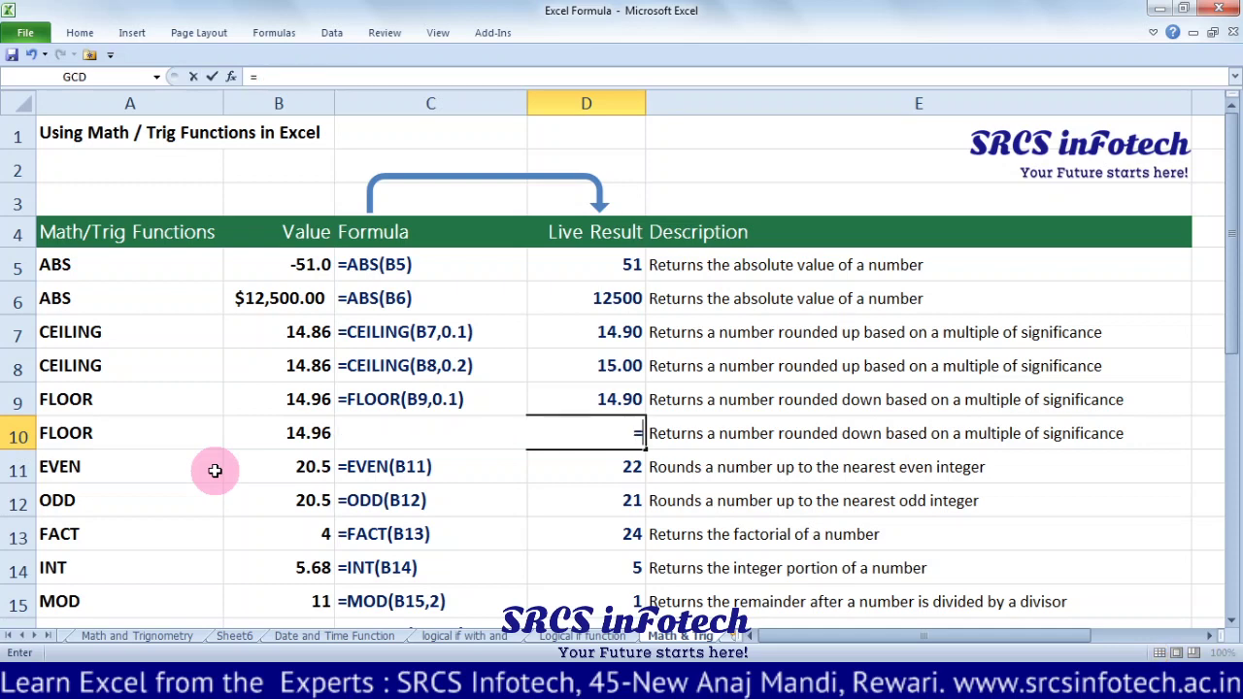
pyautogui.write('=FLOOR')
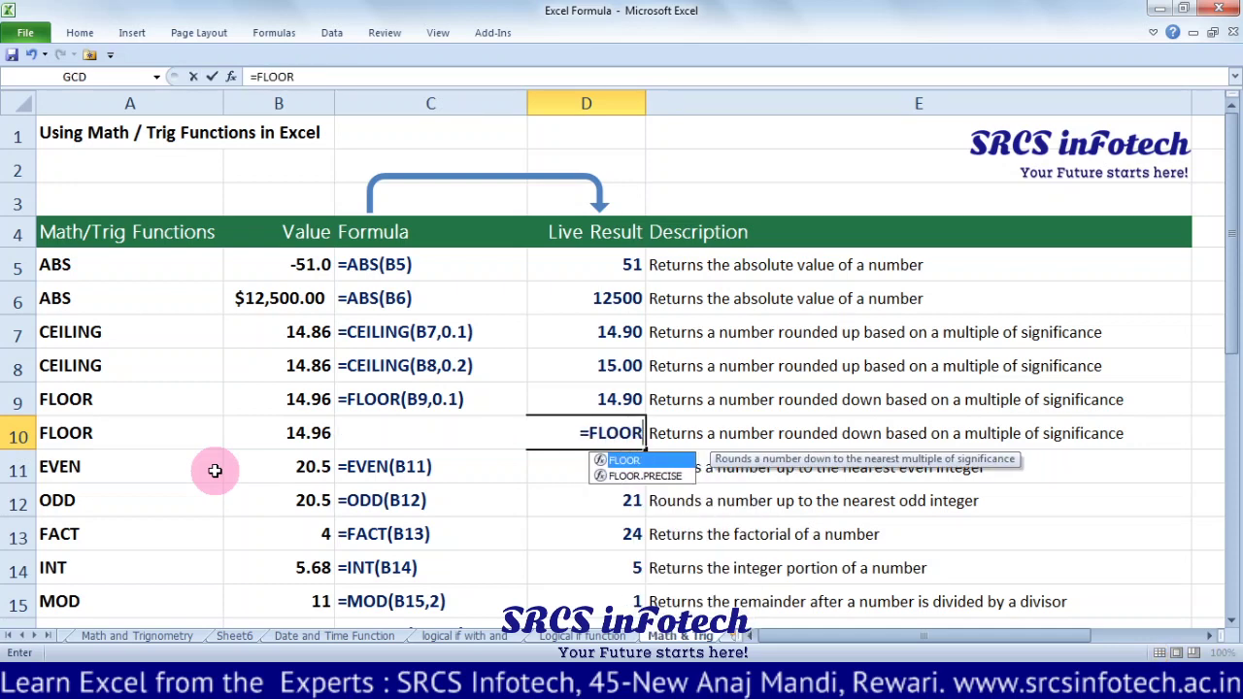
pyautogui.write('(')
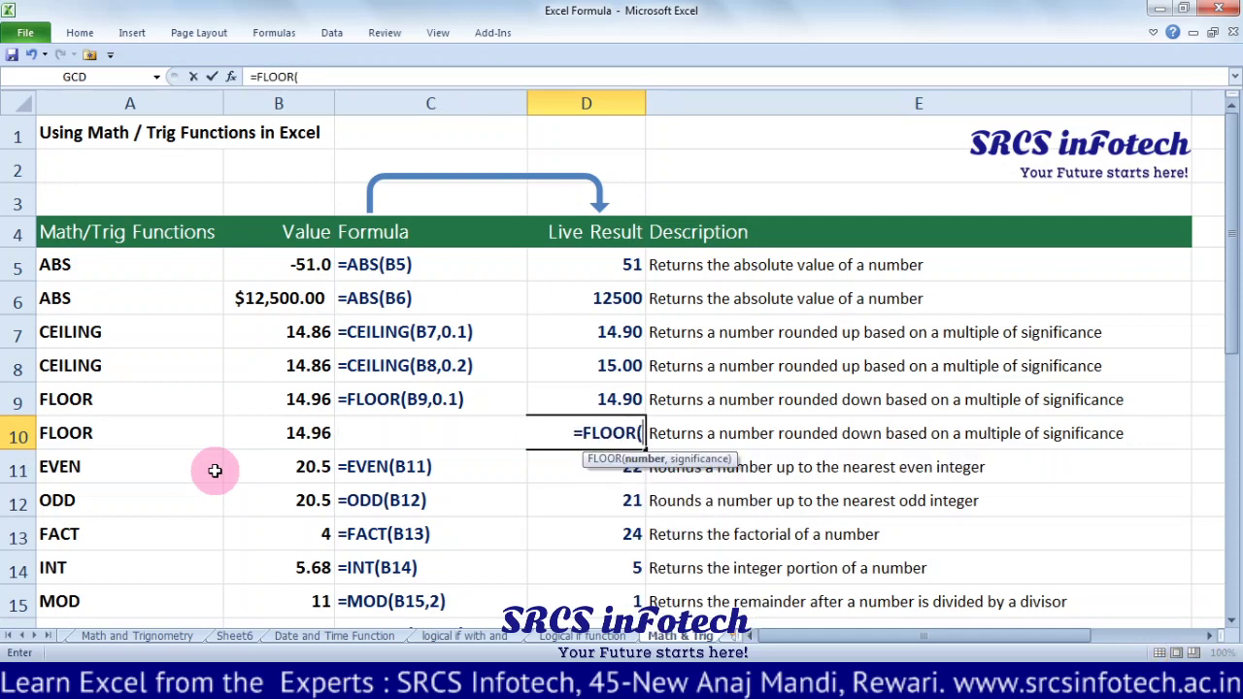
pyautogui.press('Left')
pyautogui.press('Left')
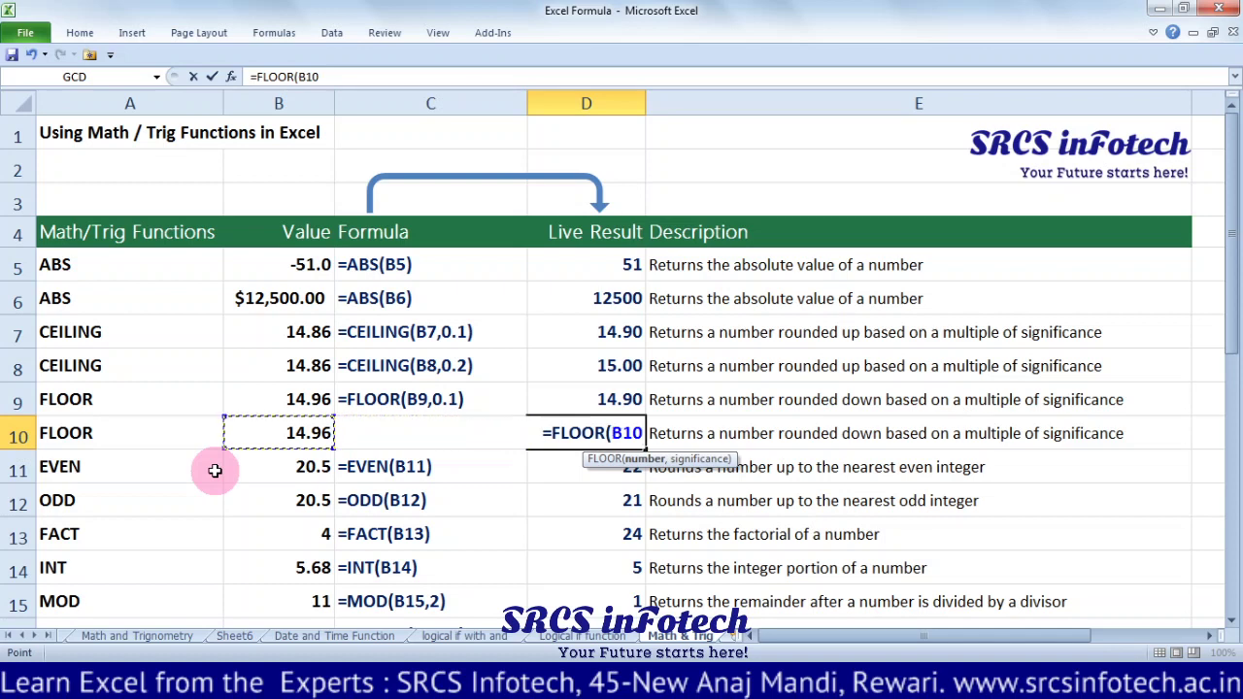
pyautogui.write(',')
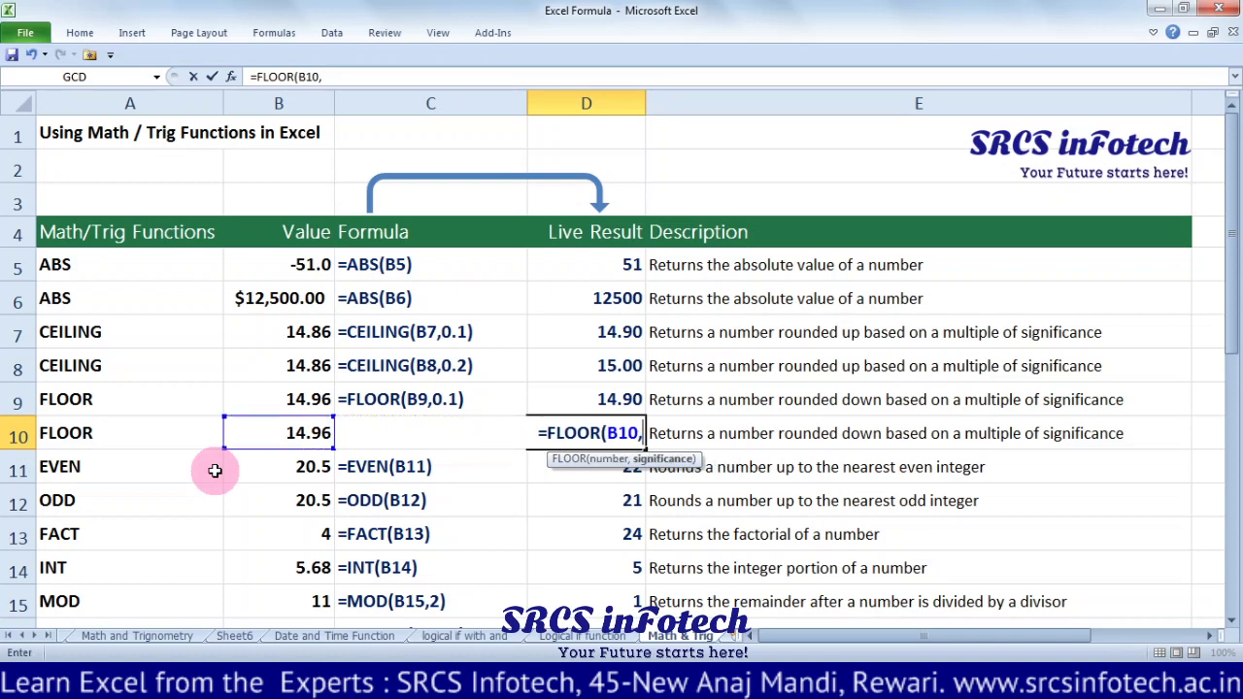
pyautogui.write('.')
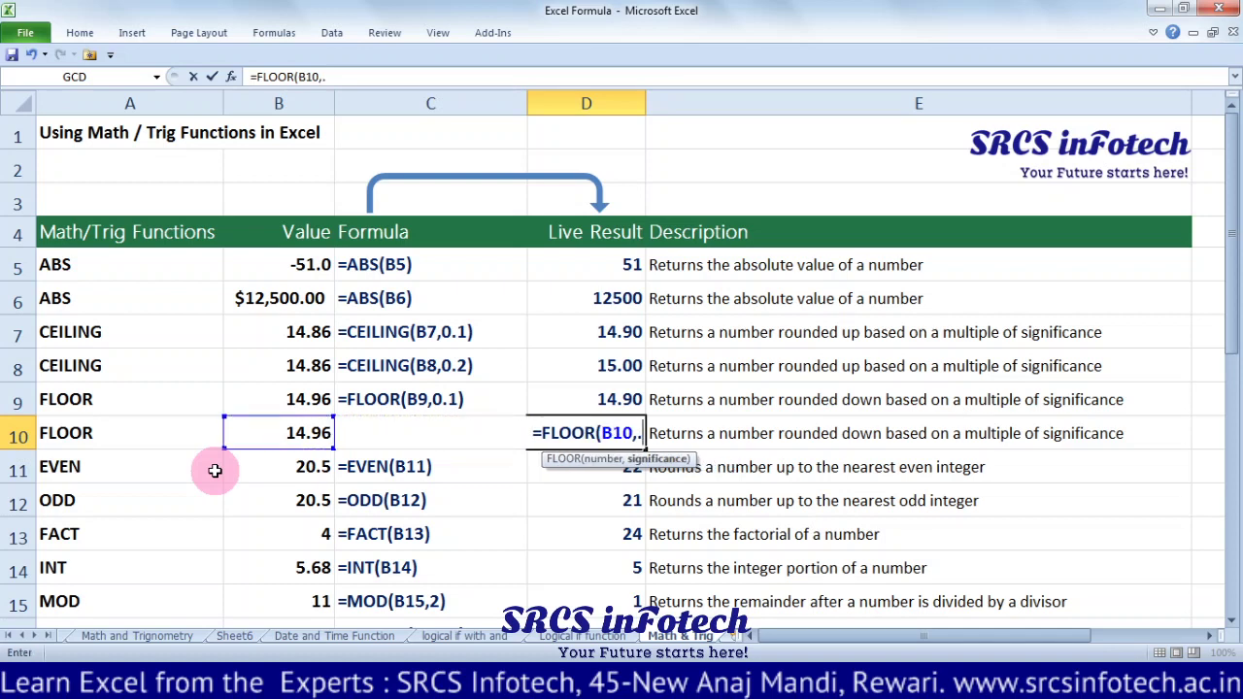
pyautogui.write('20')
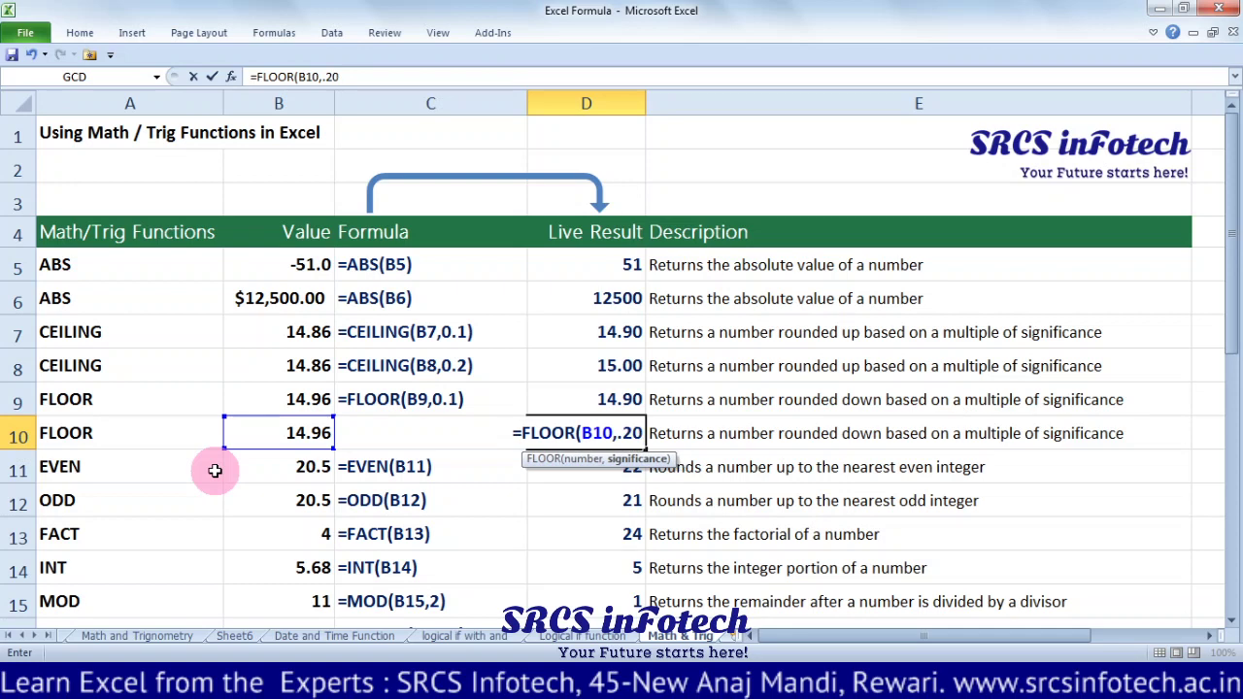
pyautogui.write(')')
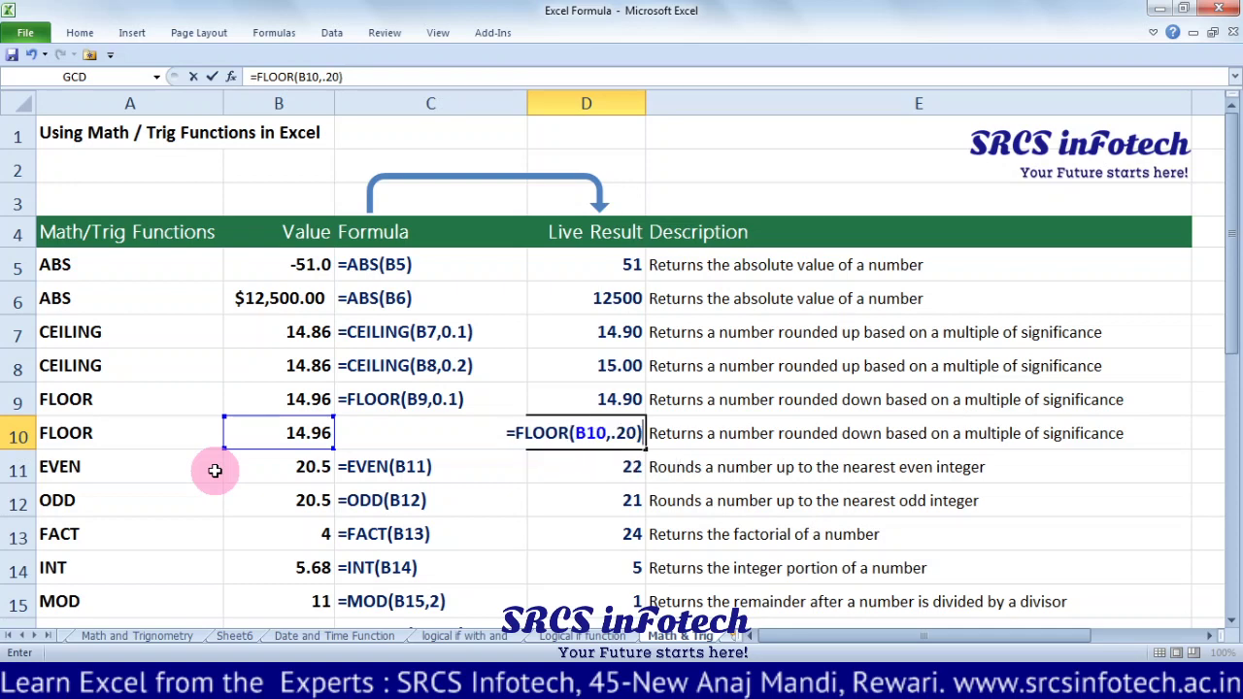
pyautogui.press('Return')
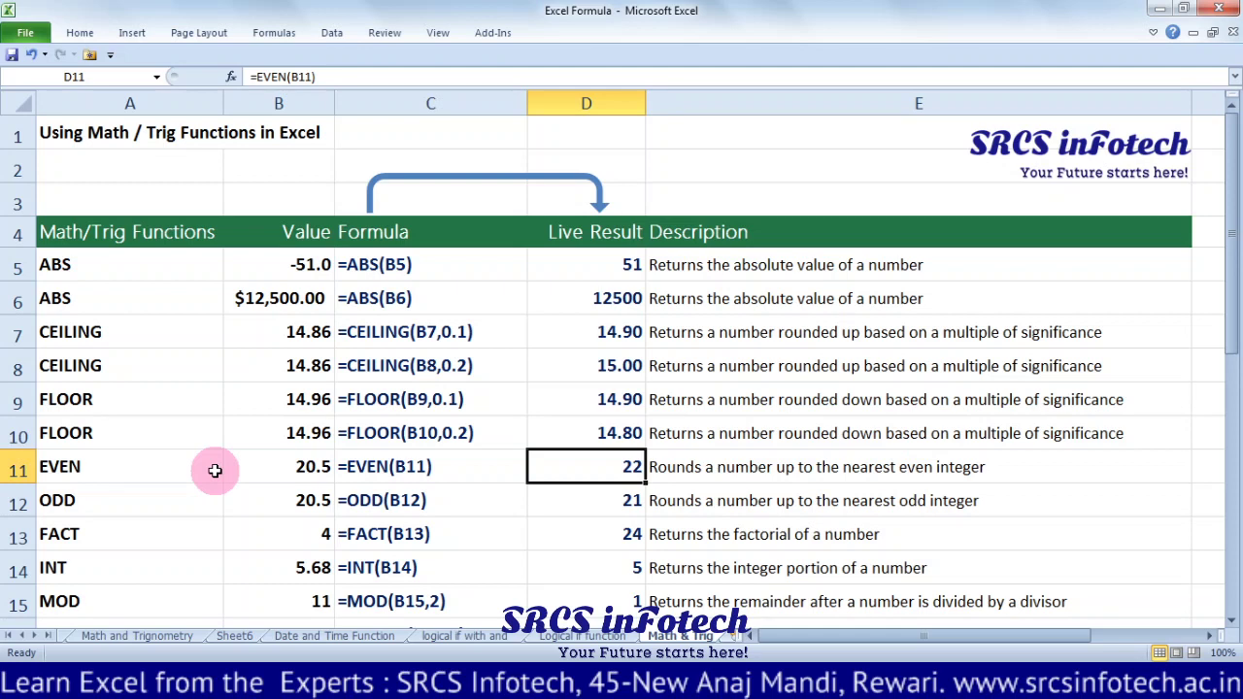
# Retype D11 as =EVEN(B11), turning 20.5 into 22.
pyautogui.press('Left')
pyautogui.press('Left')
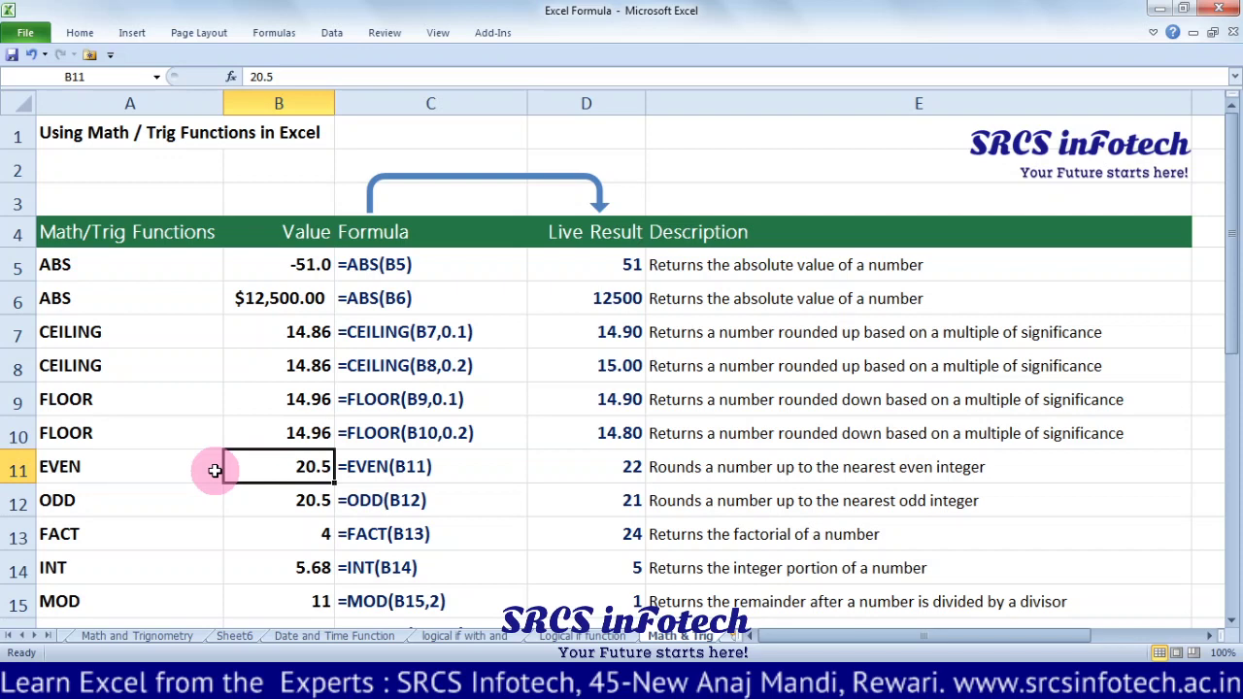
pyautogui.press('Right')
pyautogui.press('Right')
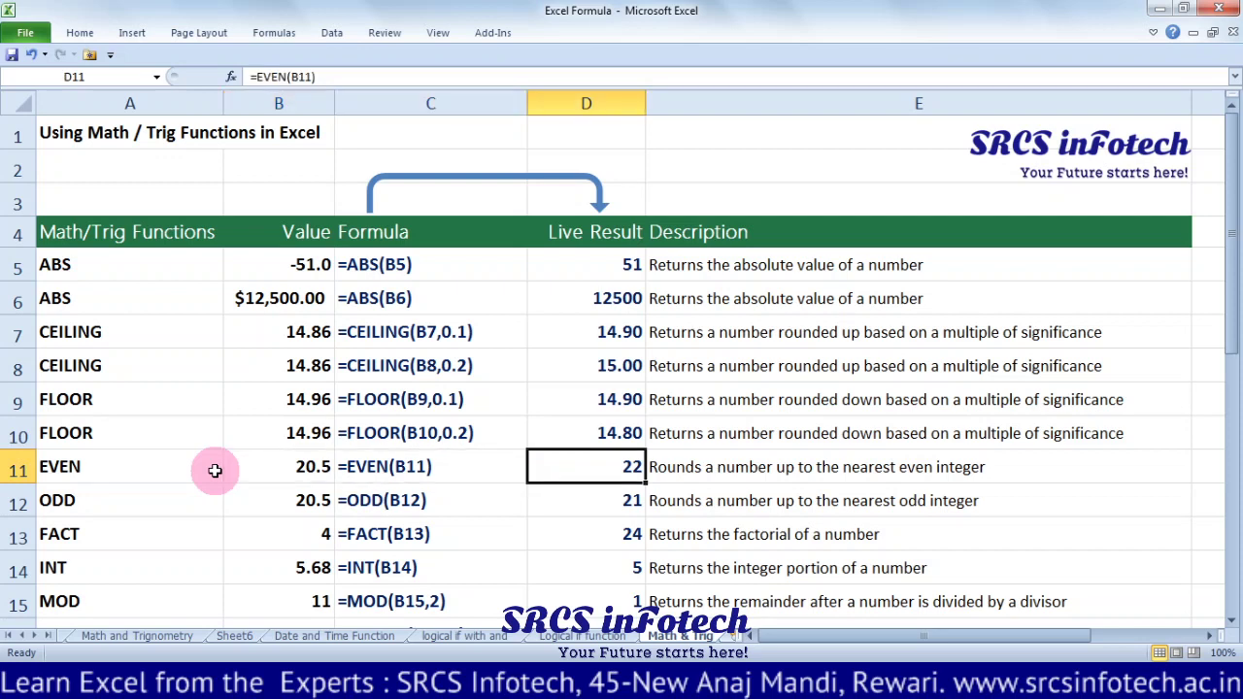
pyautogui.write('=EV')
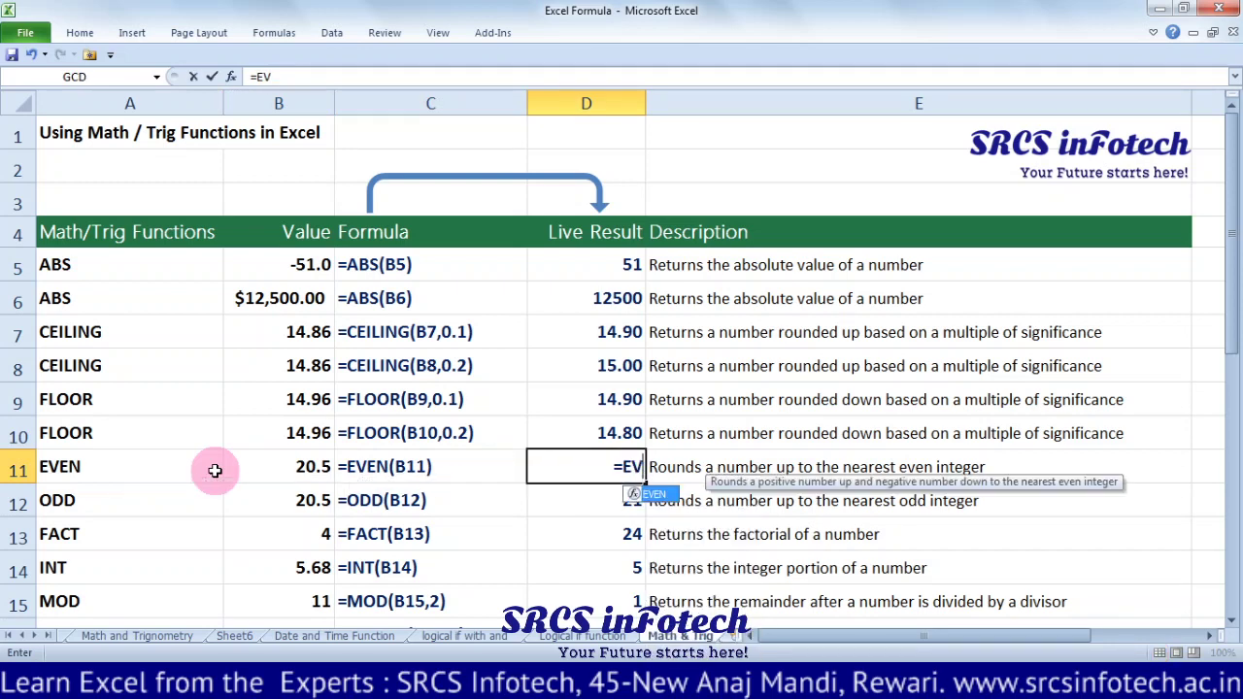
pyautogui.write('EN(')
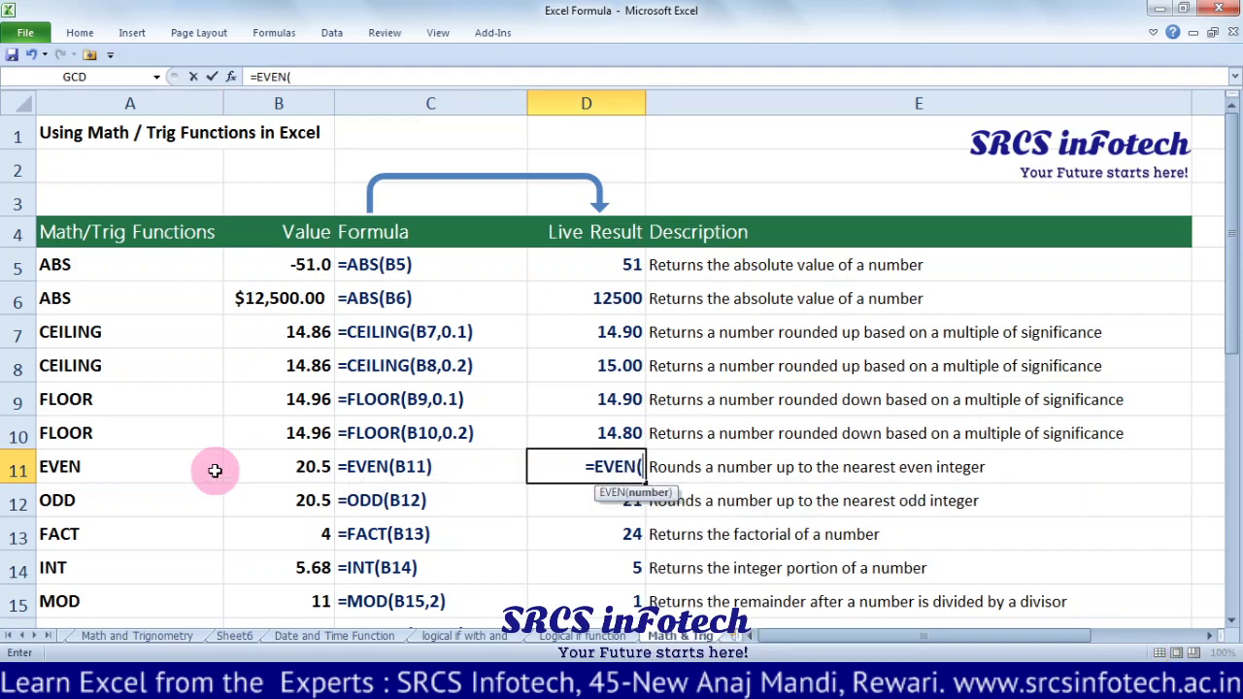
pyautogui.press('Left')
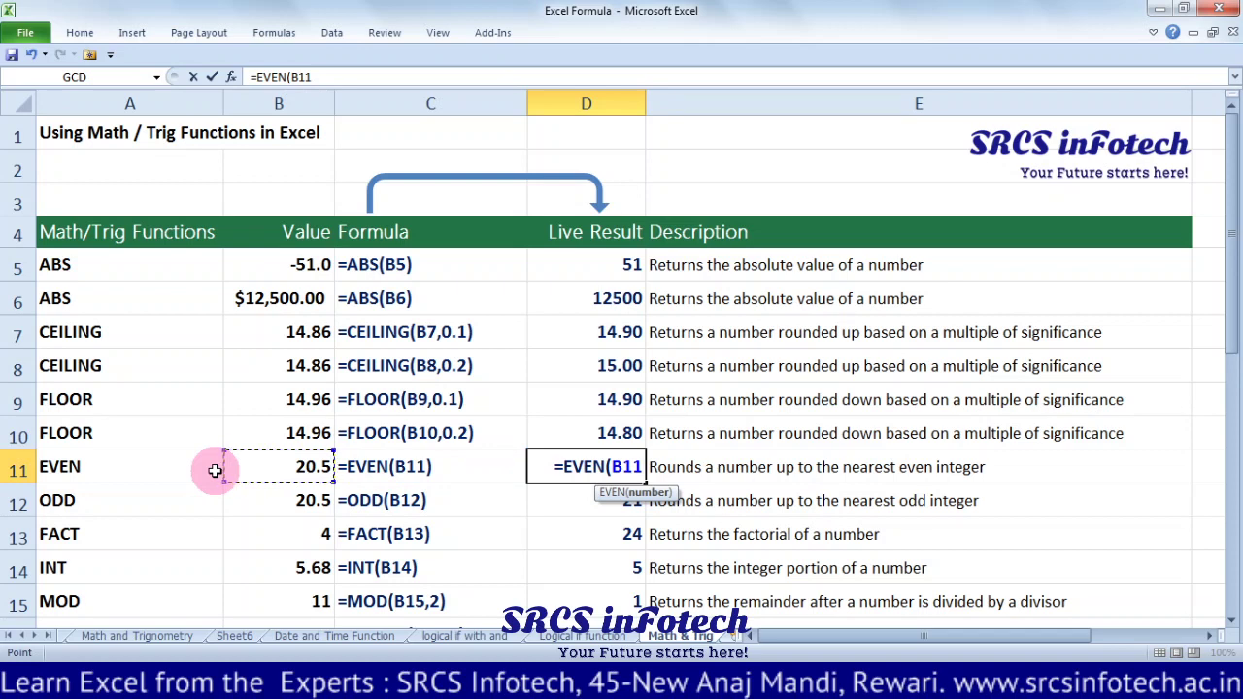
pyautogui.write(')')
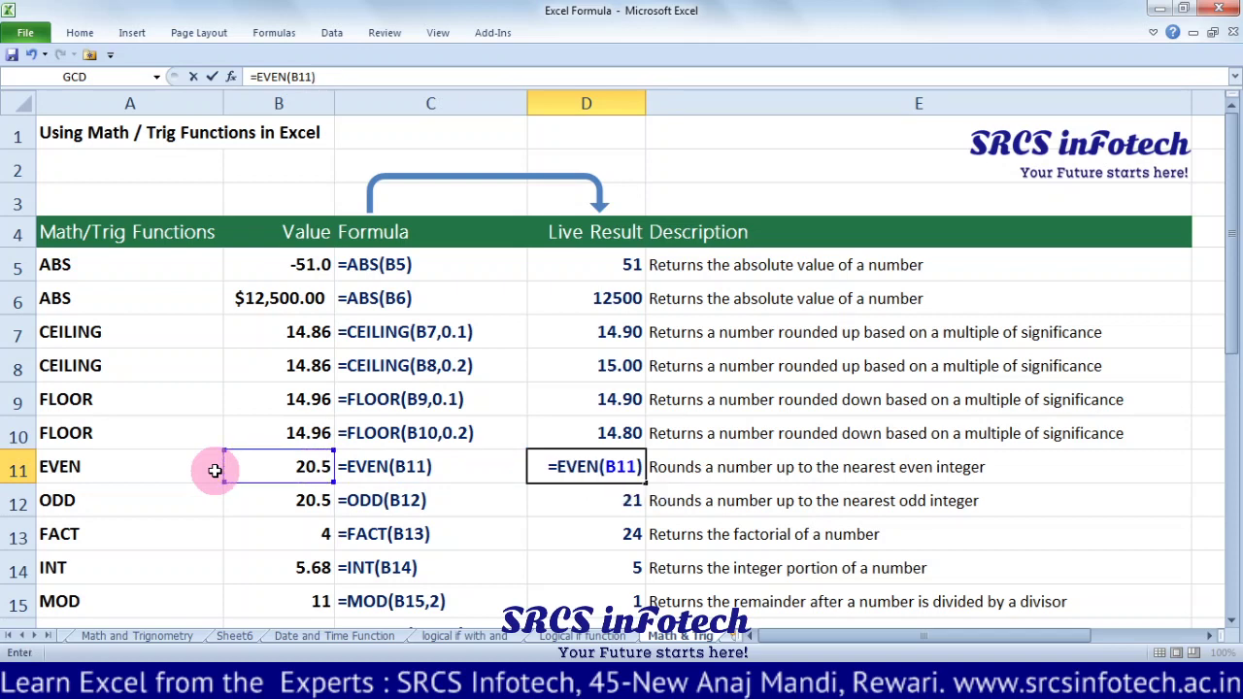
pyautogui.press('Return')
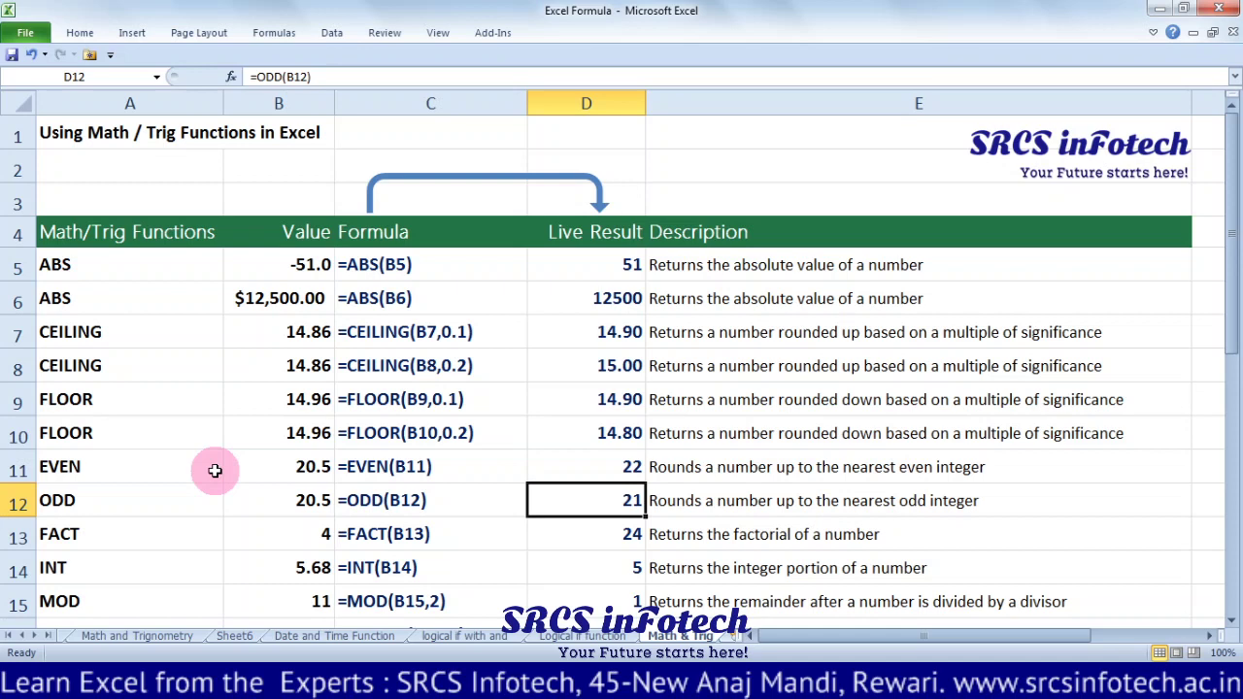
# Retype D12 as =ODD(B12), turning 20.5 into 21.
pyautogui.press('Left')
pyautogui.press('Left')
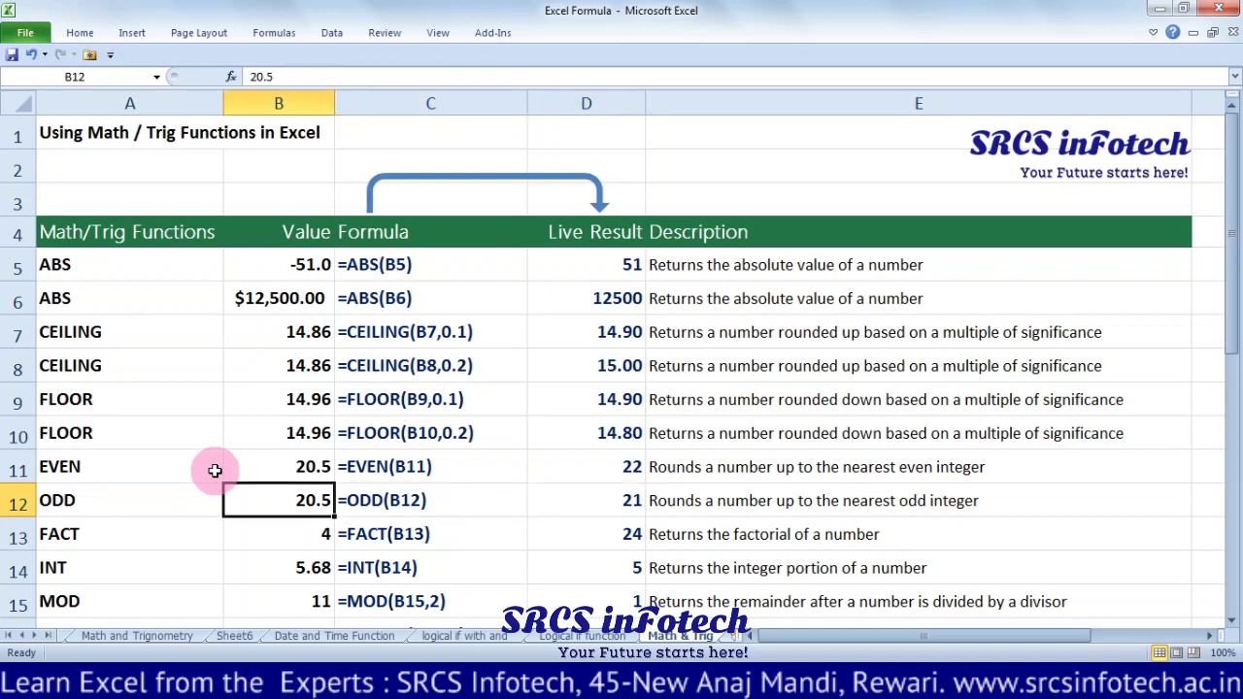
pyautogui.press('Right')
pyautogui.press('Right')
pyautogui.write('=')
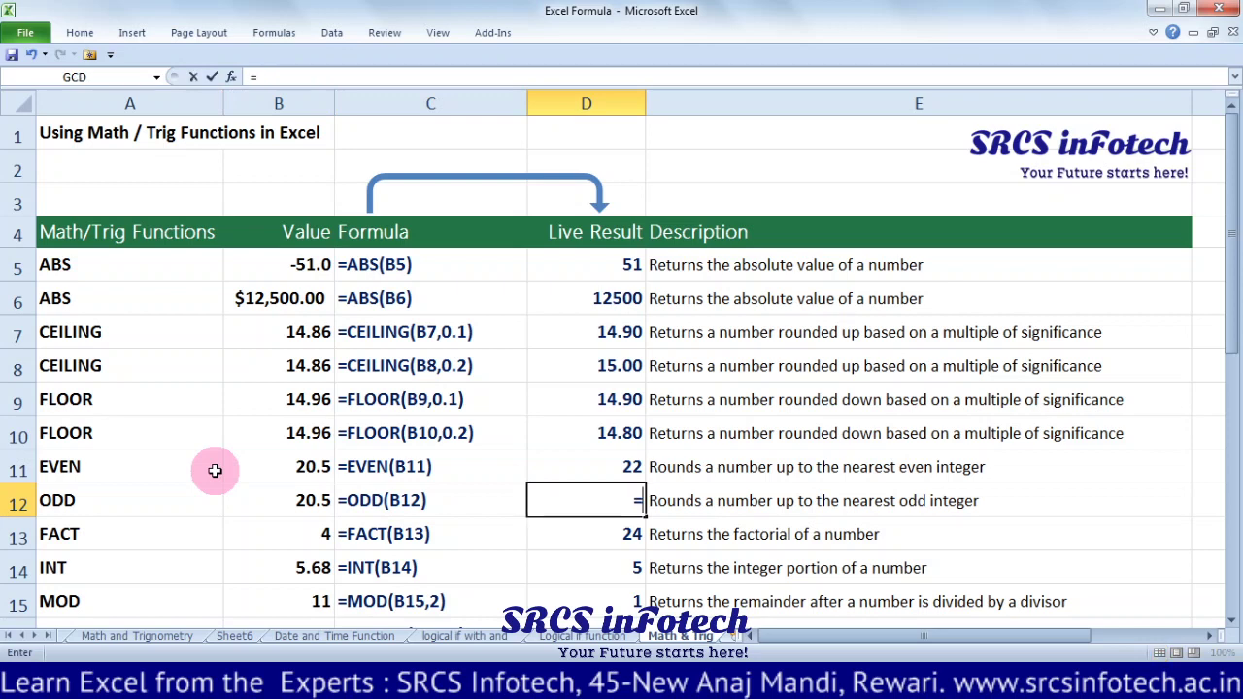
pyautogui.write('ODD')
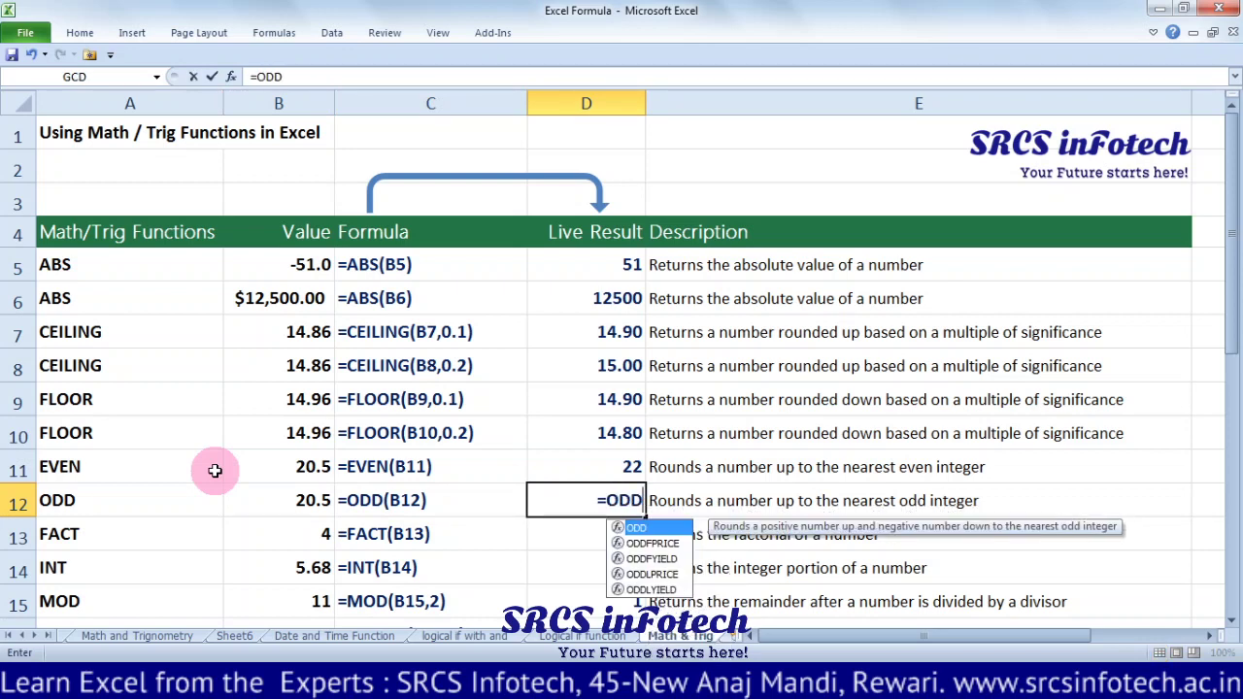
pyautogui.write('(')
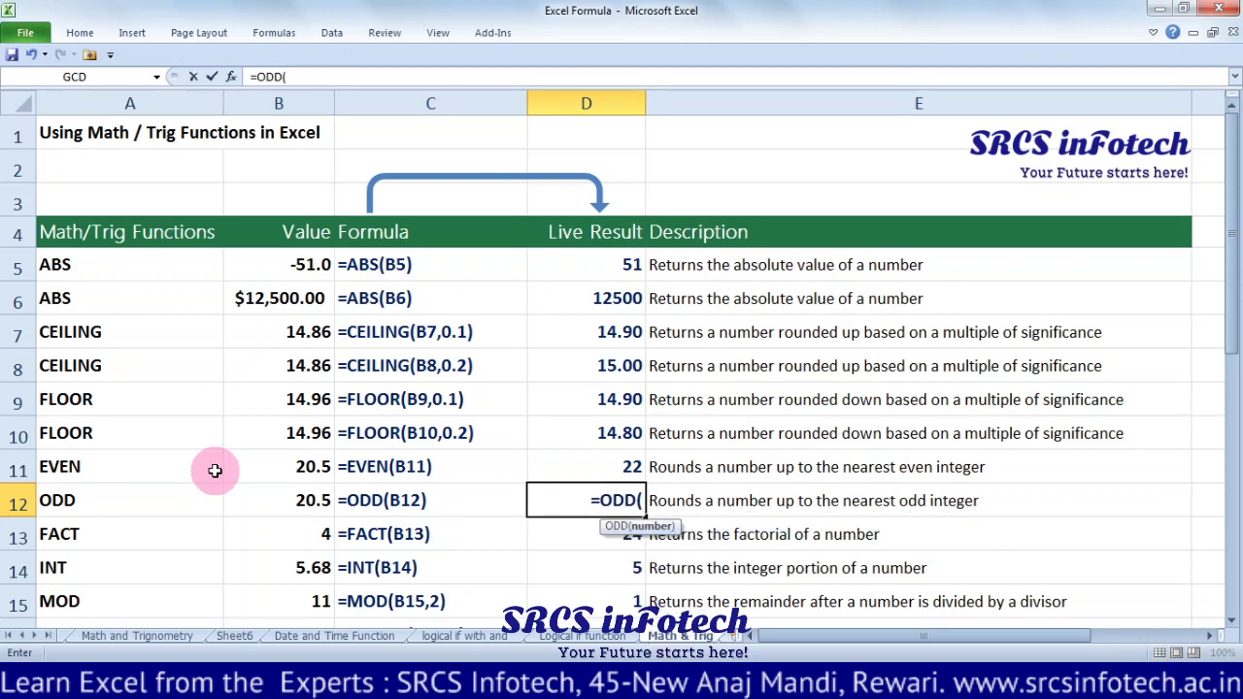
pyautogui.press('Left')
pyautogui.press('Left')
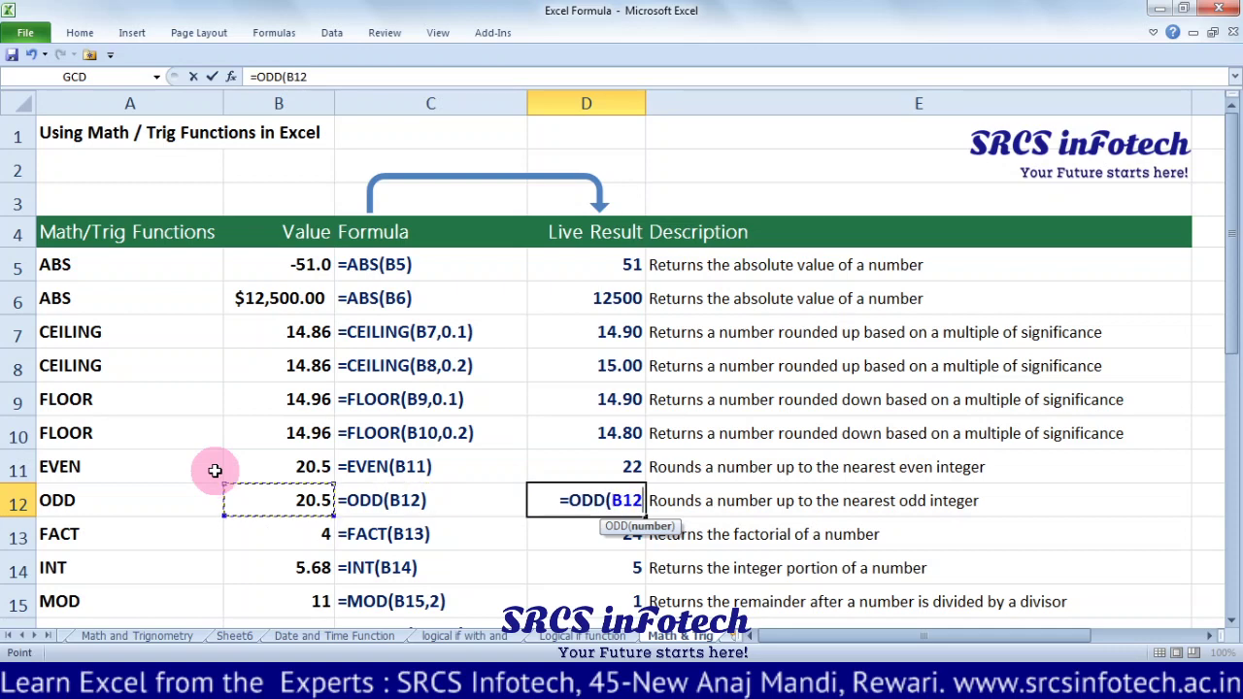
pyautogui.write(')')
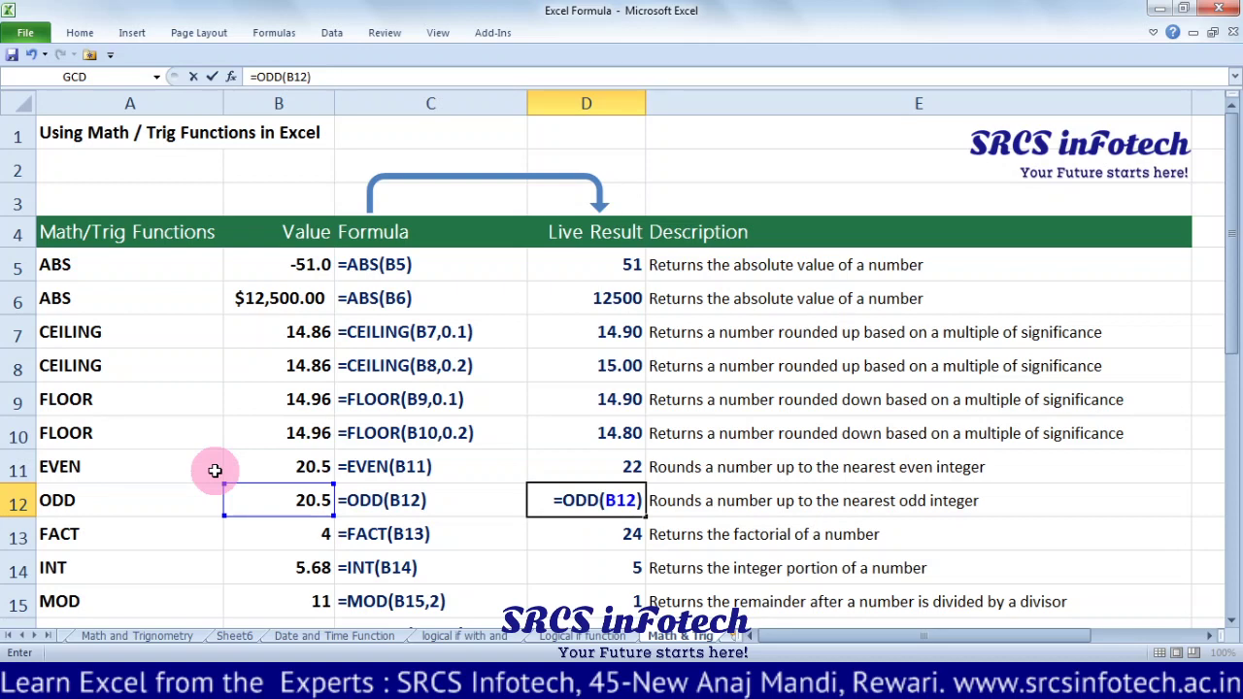
pyautogui.press('Return')
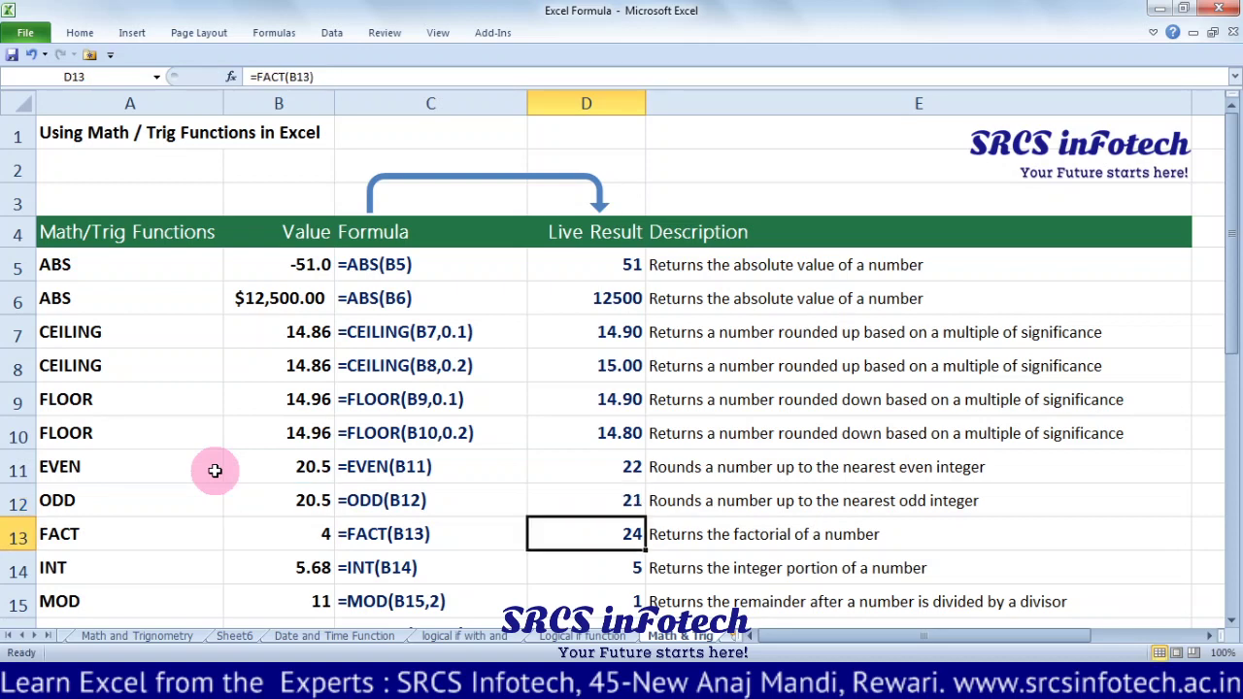
# Review the FACT row, then retype D13 as =FACT(B13) returning 24.
pyautogui.press('Left')
pyautogui.press('Left')
pyautogui.press('Left')
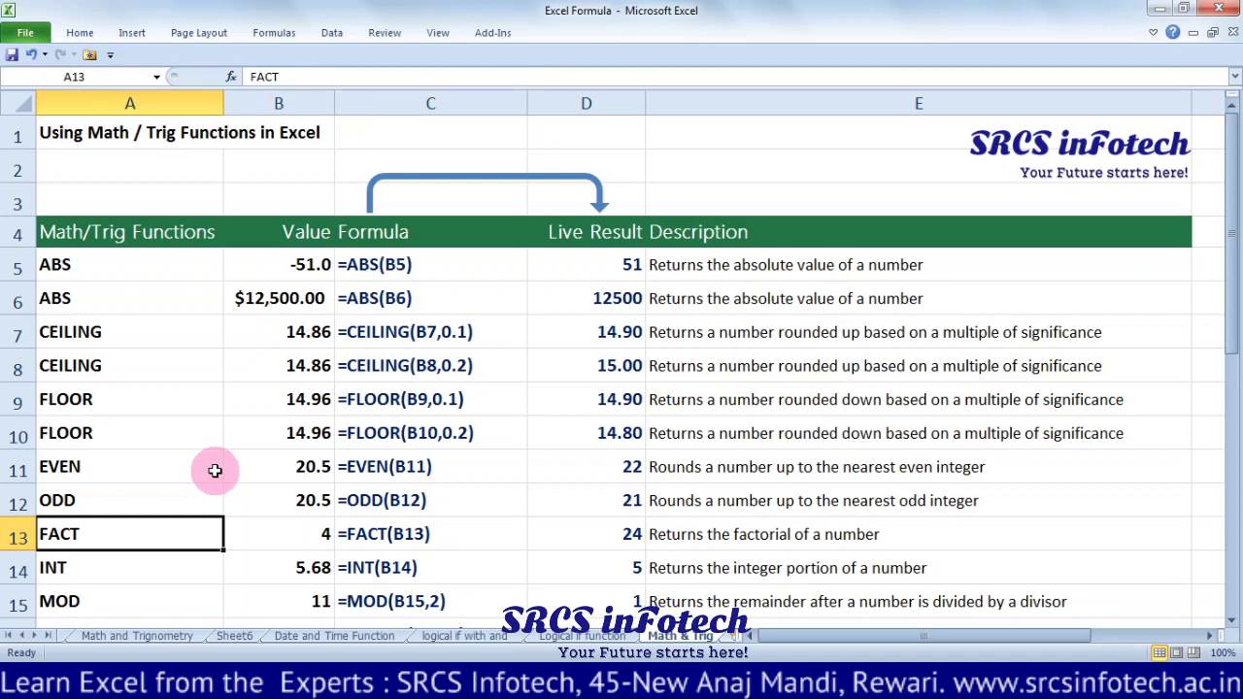
pyautogui.press('Right')
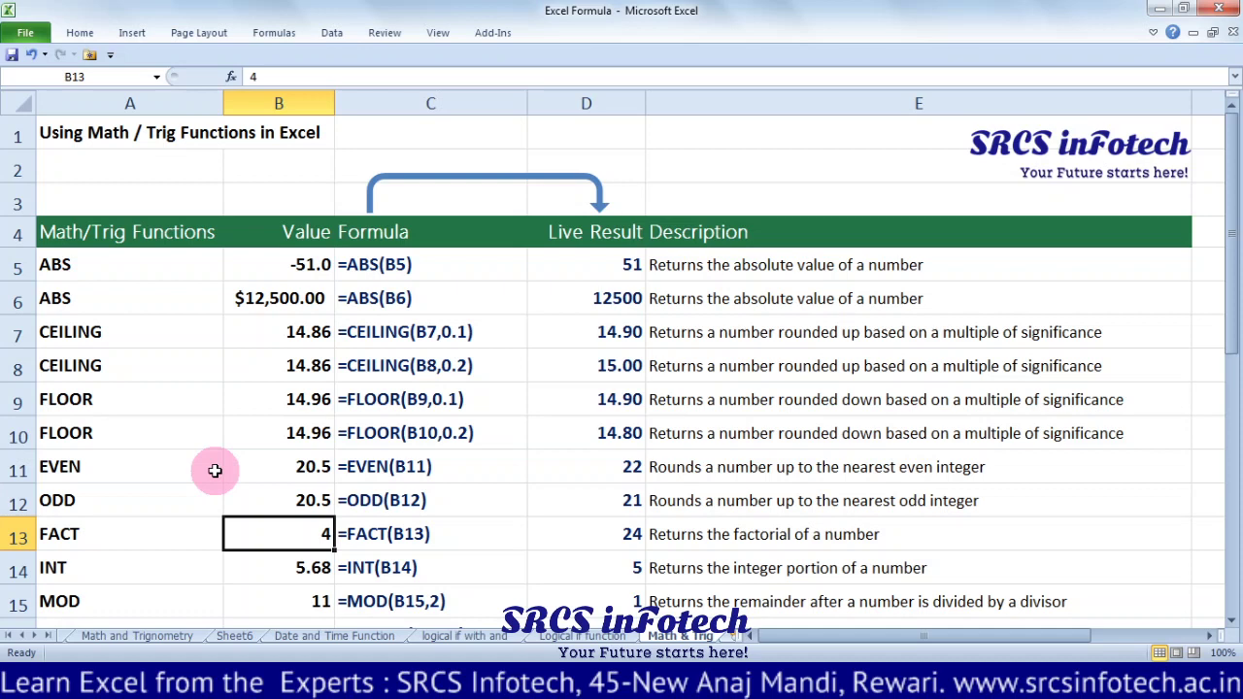
pyautogui.press('Right')
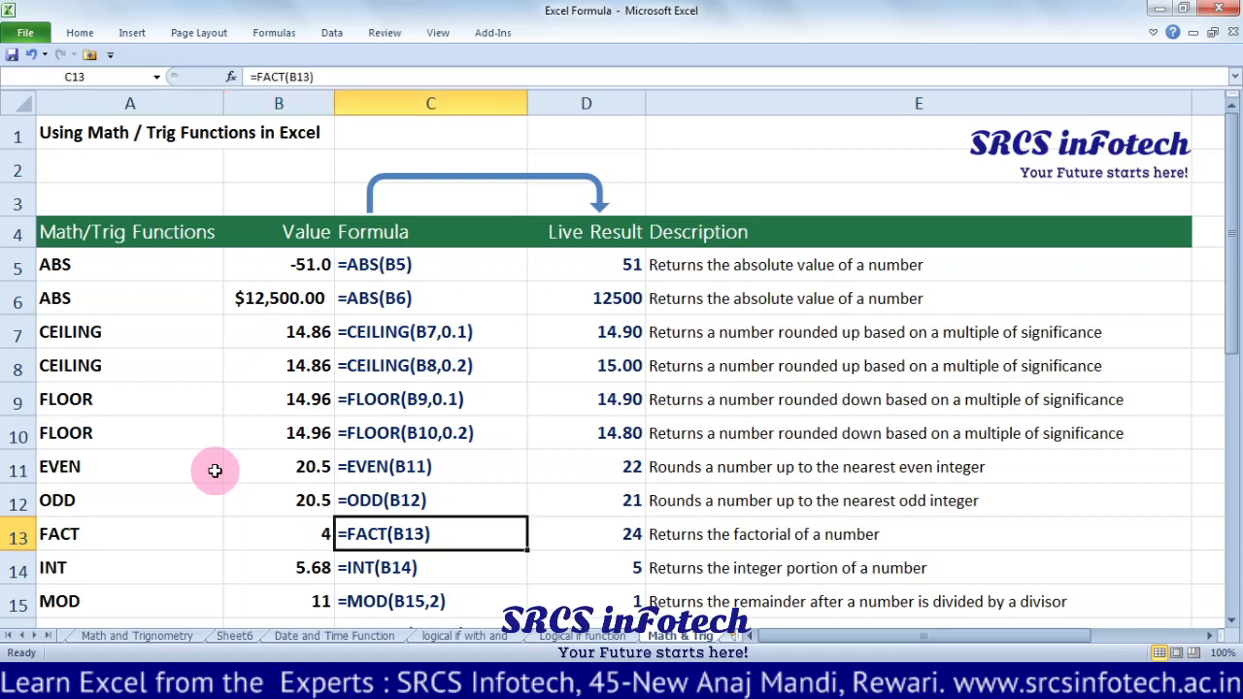
pyautogui.press('Right')
pyautogui.write('=')
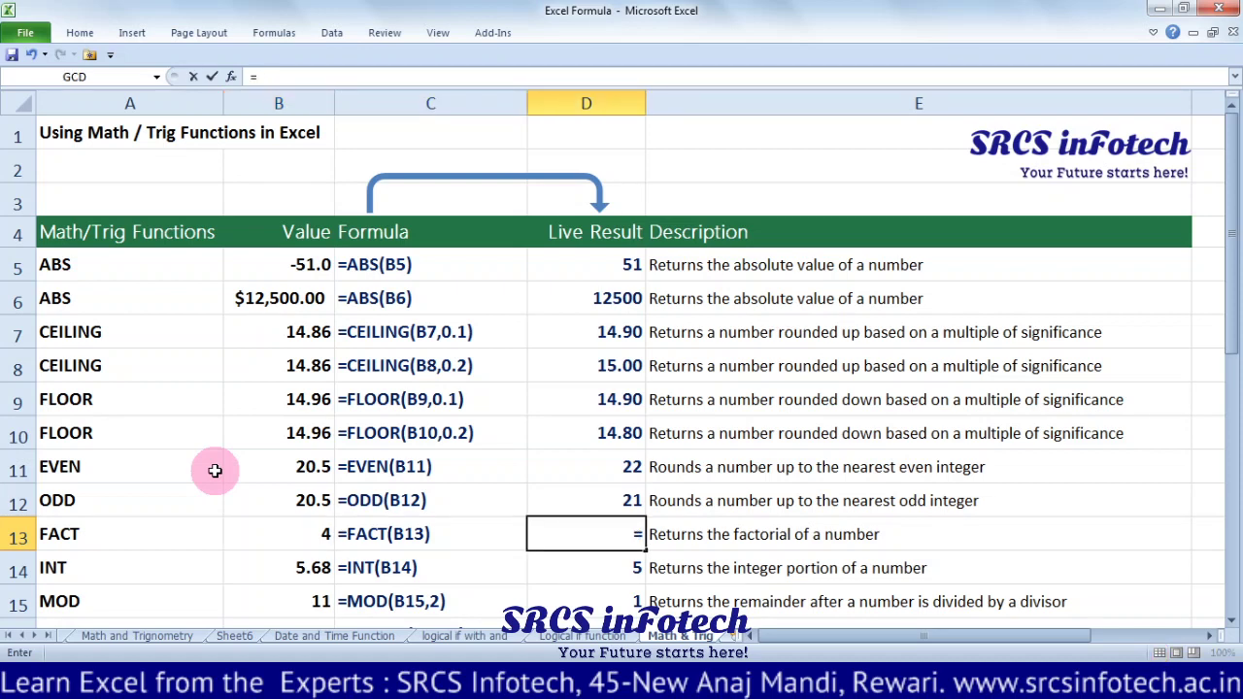
pyautogui.write('FACT')
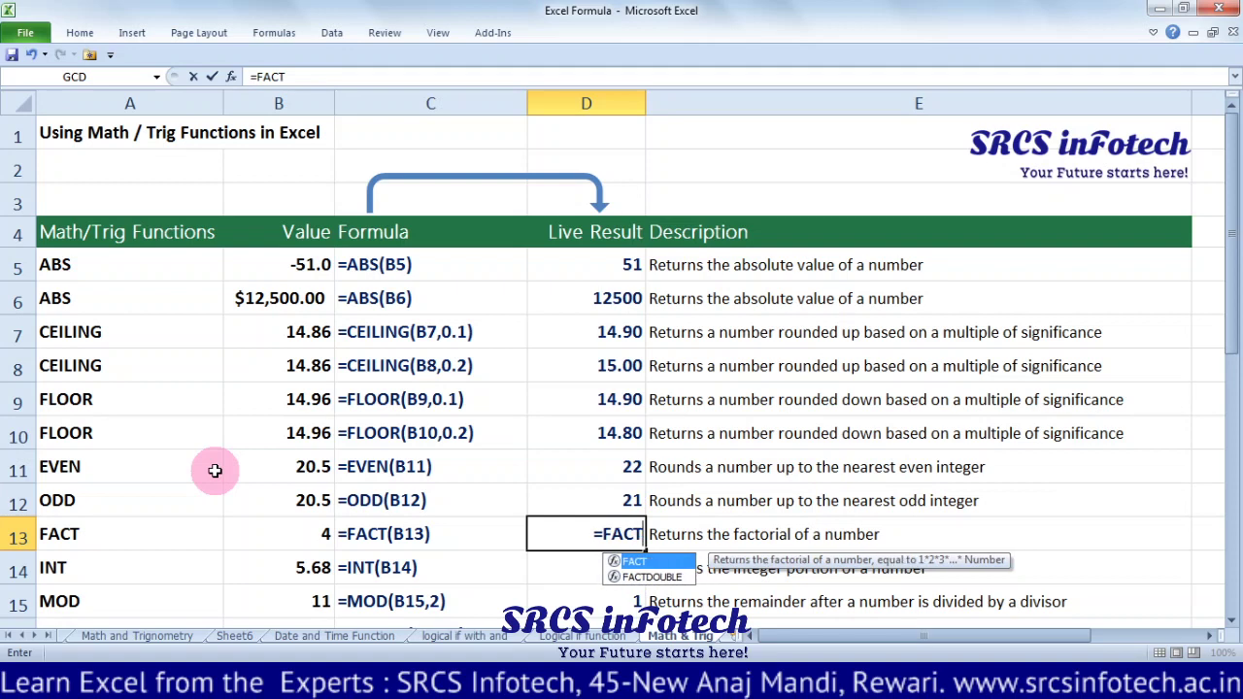
pyautogui.write('(')
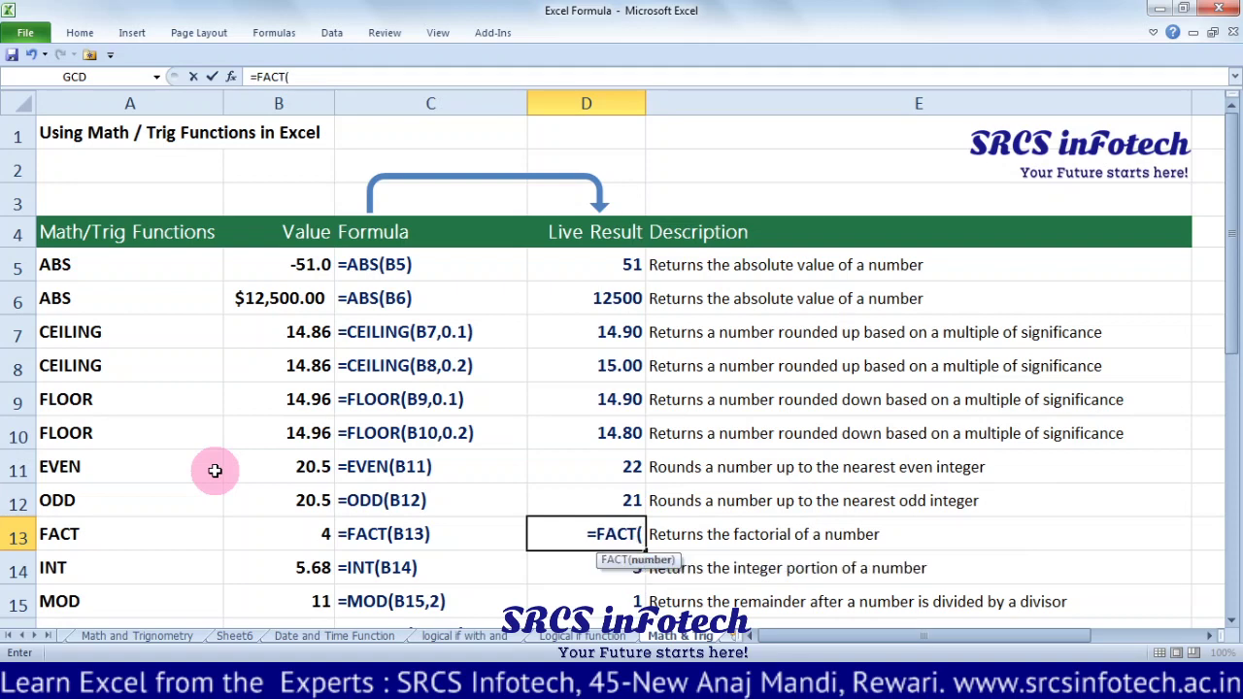
pyautogui.press('Left')
pyautogui.press('Left')
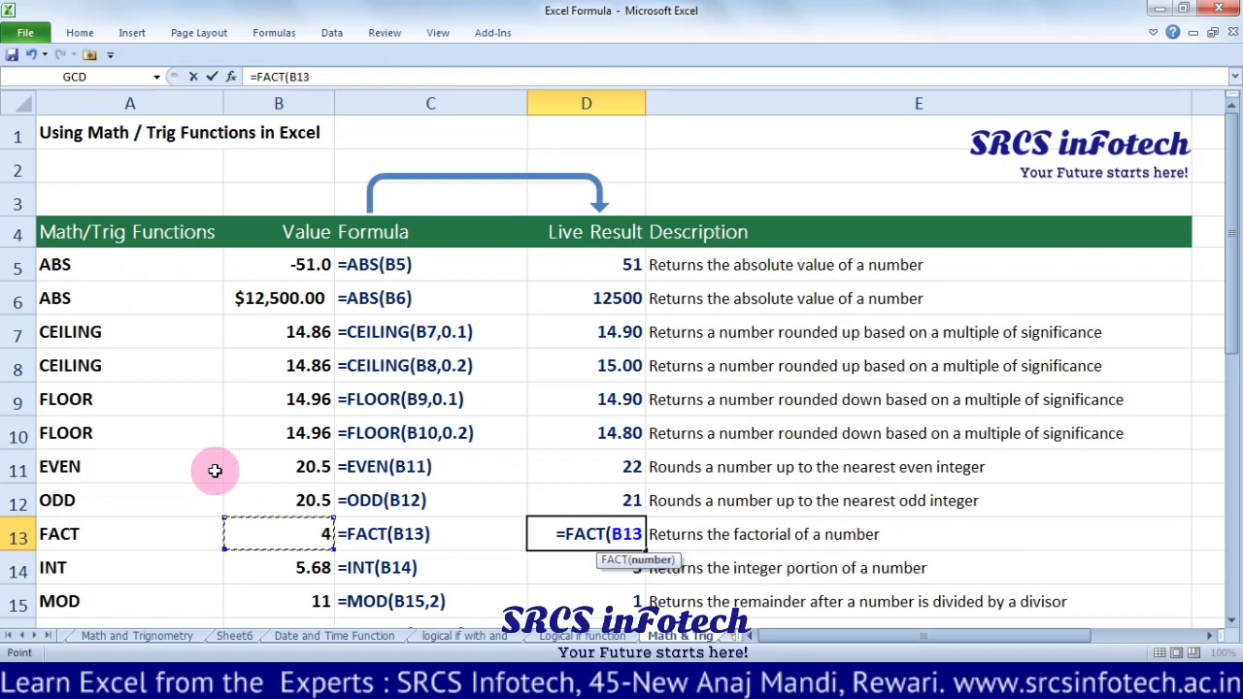
pyautogui.write(')')
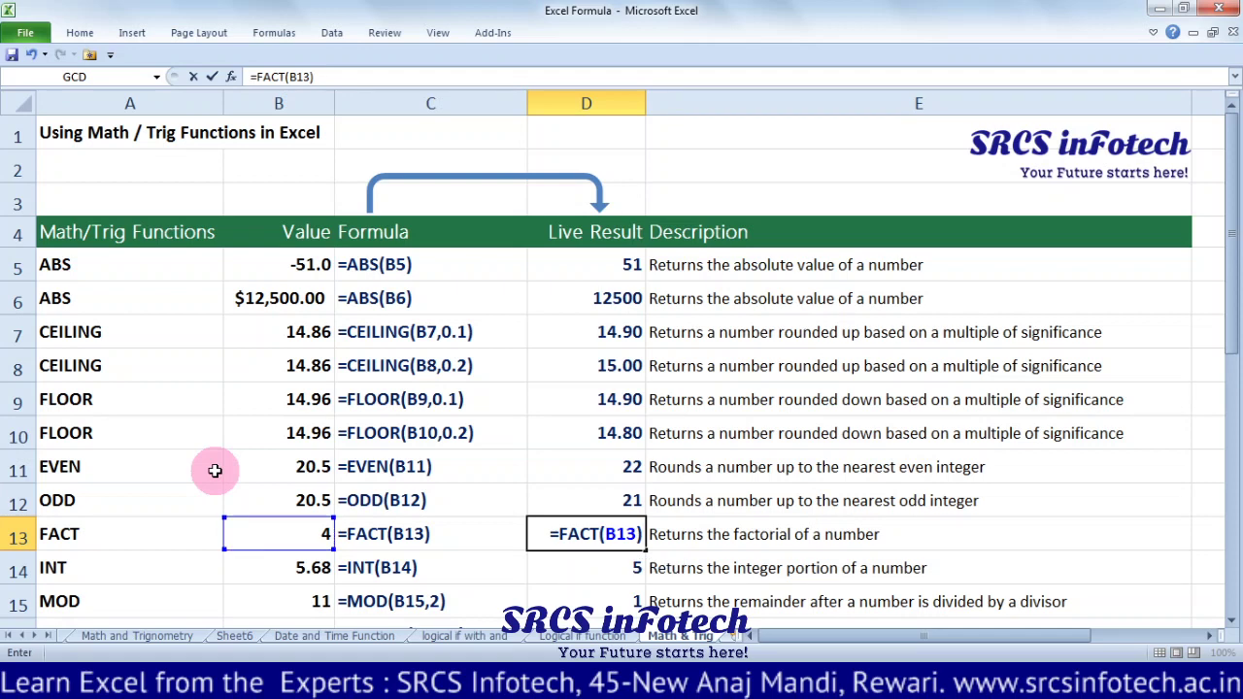
pyautogui.press('Return')
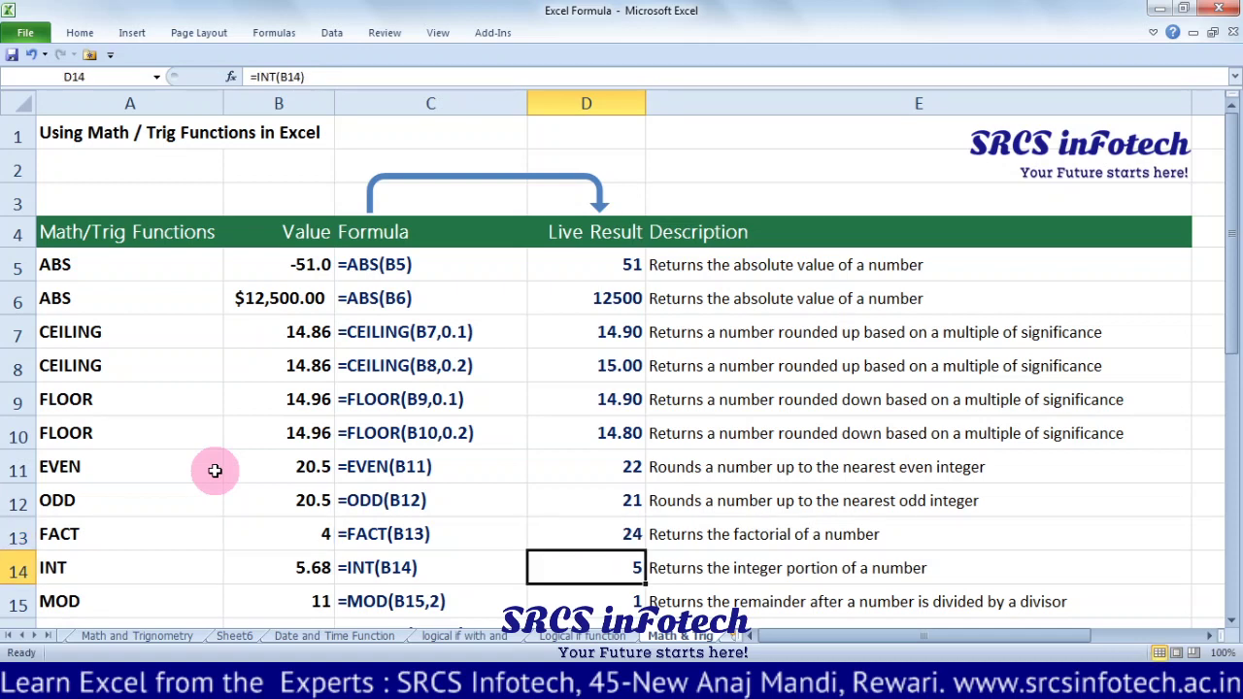
# Review the INT row, then retype D14 as =INT(B14) returning 5 from 5.68.
pyautogui.press('Left')
pyautogui.press('Left')
pyautogui.press('Left')
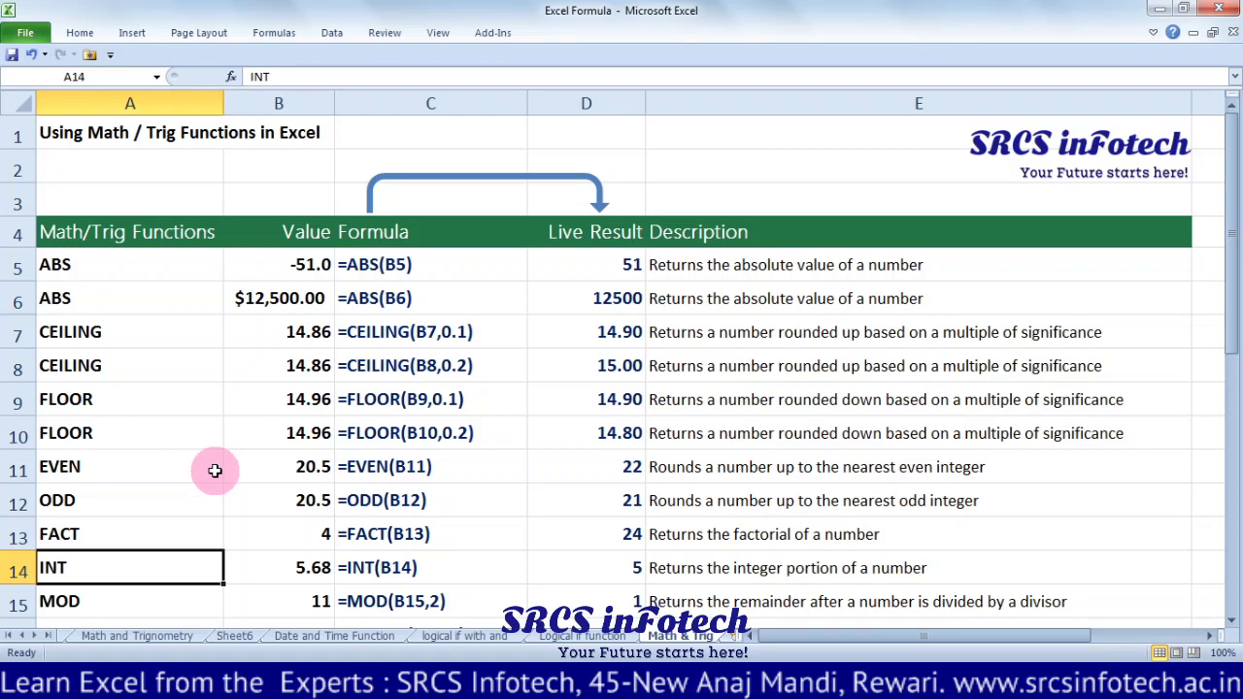
pyautogui.press('Right')
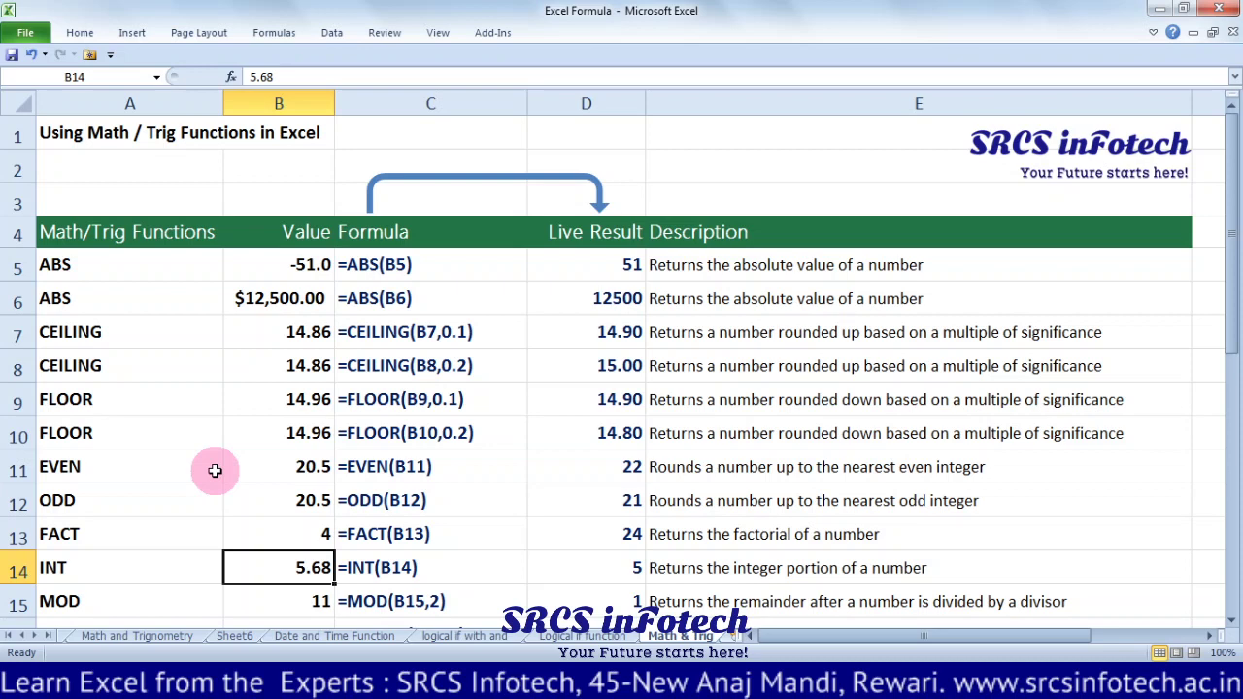
pyautogui.press('Right')
pyautogui.press('Right')
pyautogui.write('=')
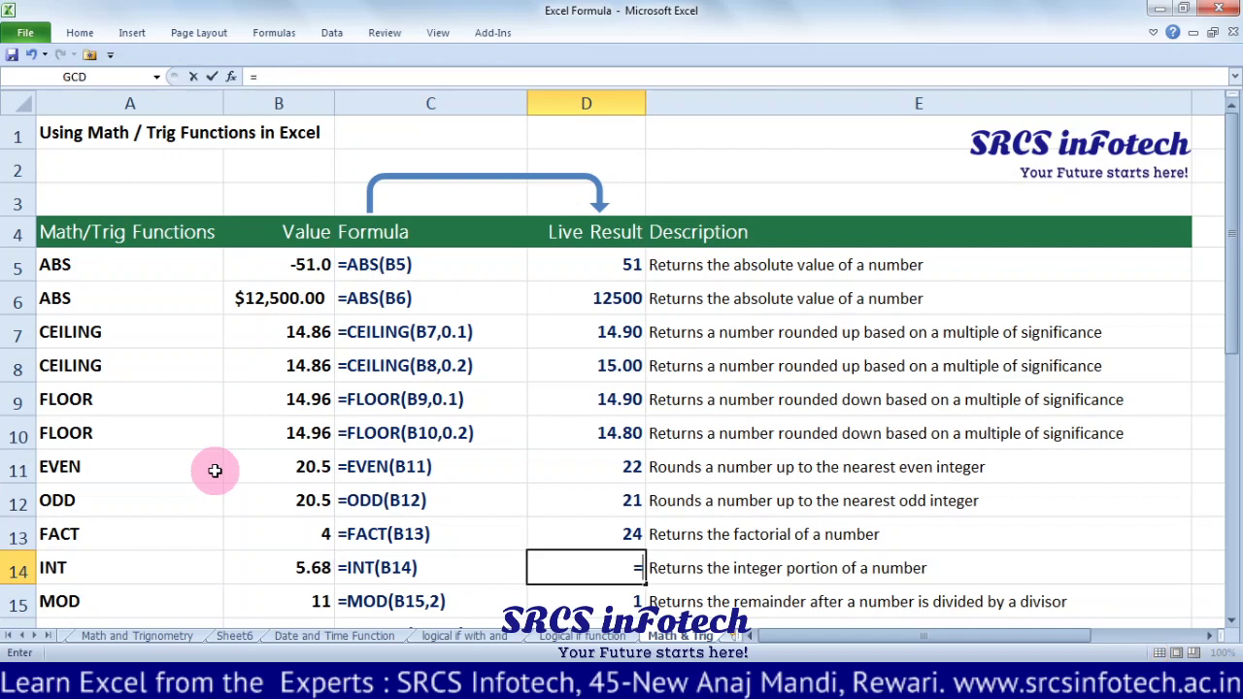
pyautogui.write('INT')
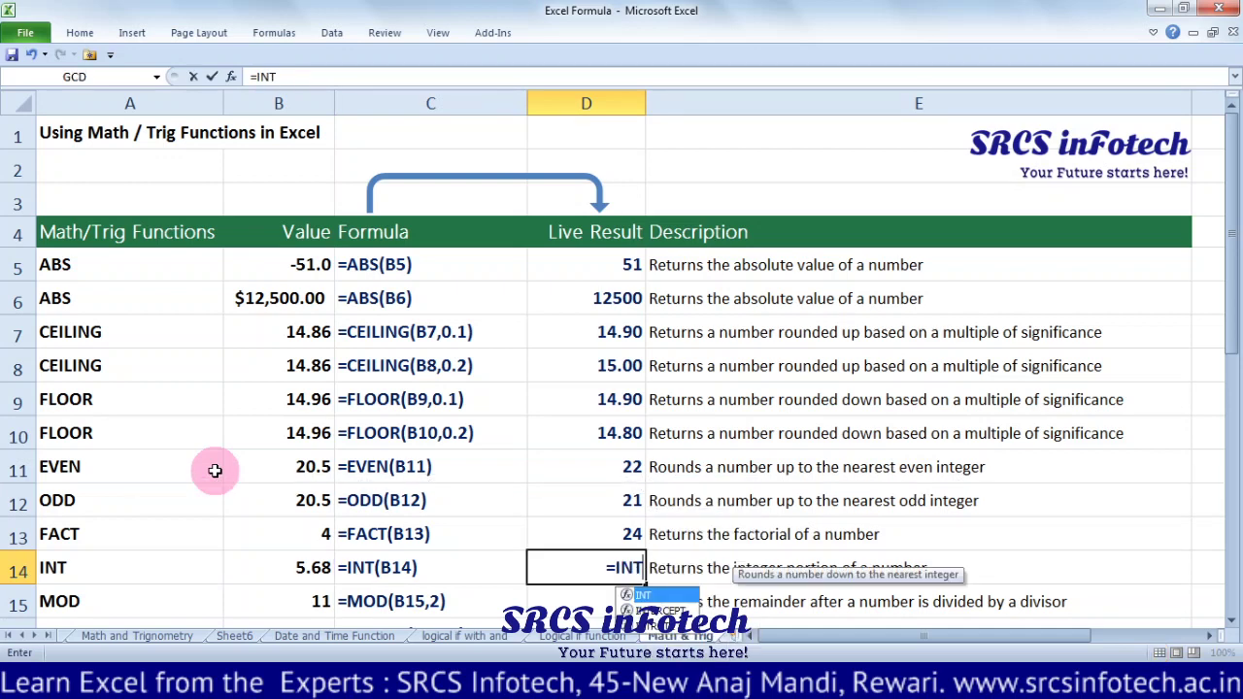
pyautogui.write('(')
pyautogui.press('Left')
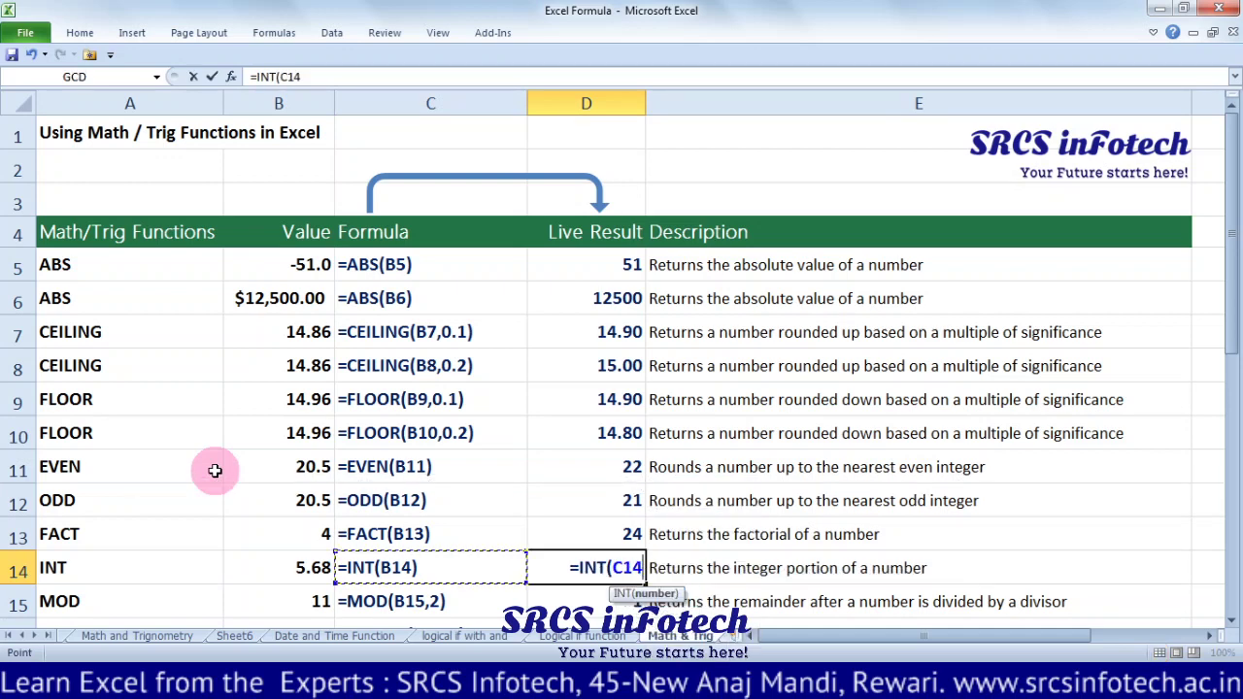
pyautogui.press('Left')
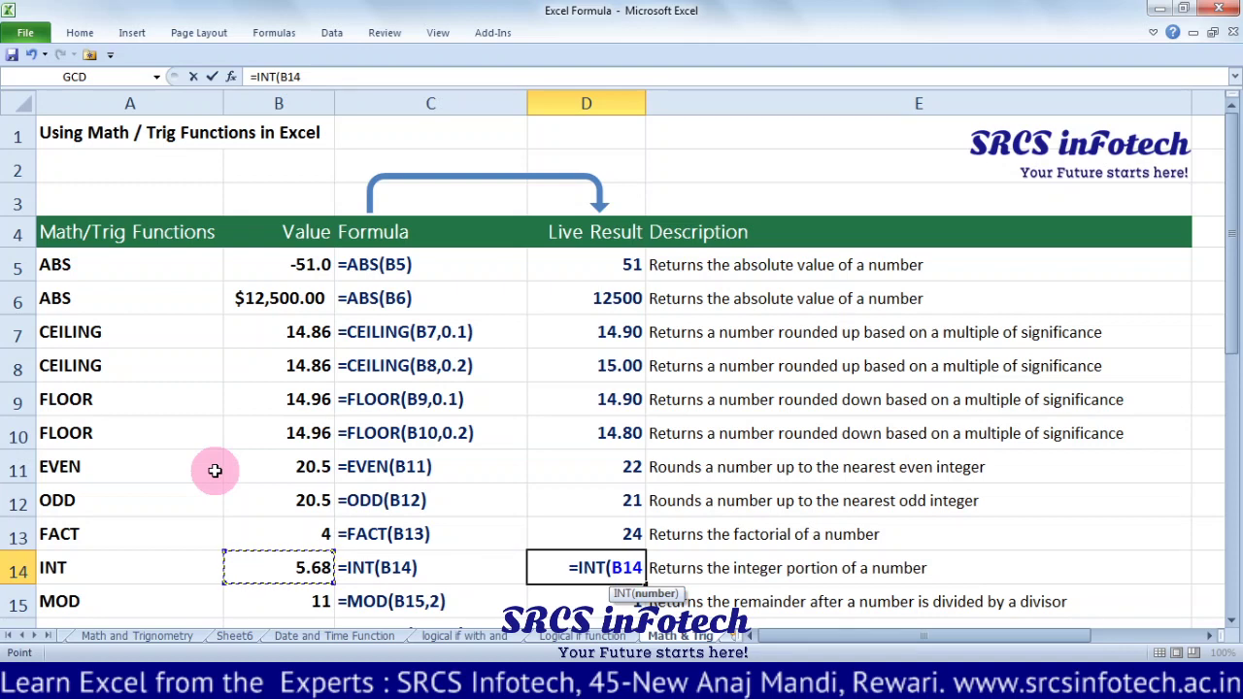
pyautogui.write(')')
pyautogui.press('Return')
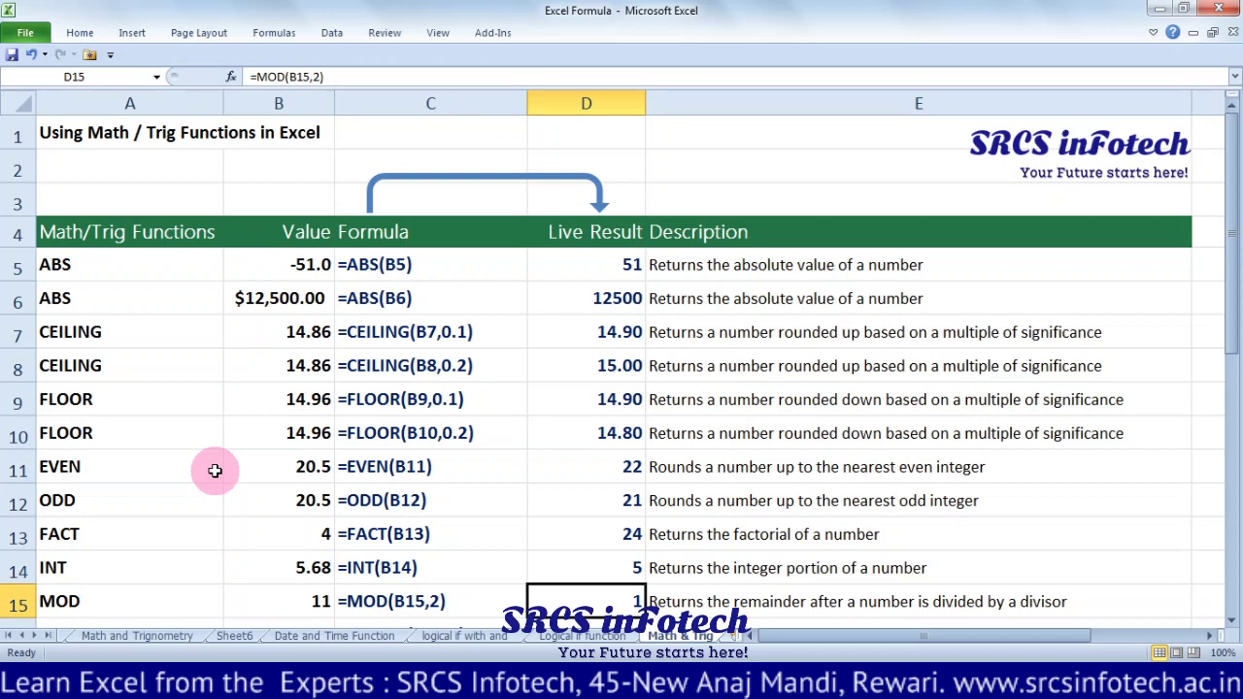
# Review the MOD row, then type =MOD(B15,2) into the D15 Live Result cell.
pyautogui.press('Left')
pyautogui.press('Left')
pyautogui.press('Left')
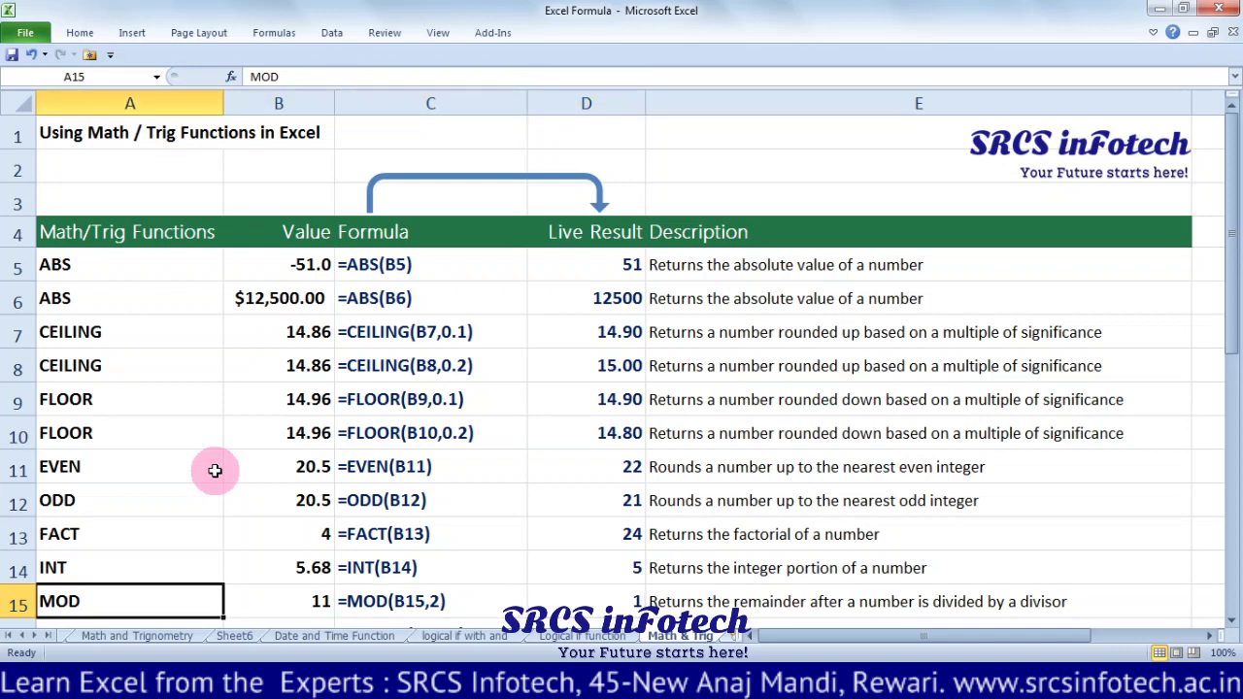
pyautogui.press('Right')
pyautogui.press('Right')
pyautogui.press('Right')
pyautogui.press('Left')
pyautogui.press('Left')
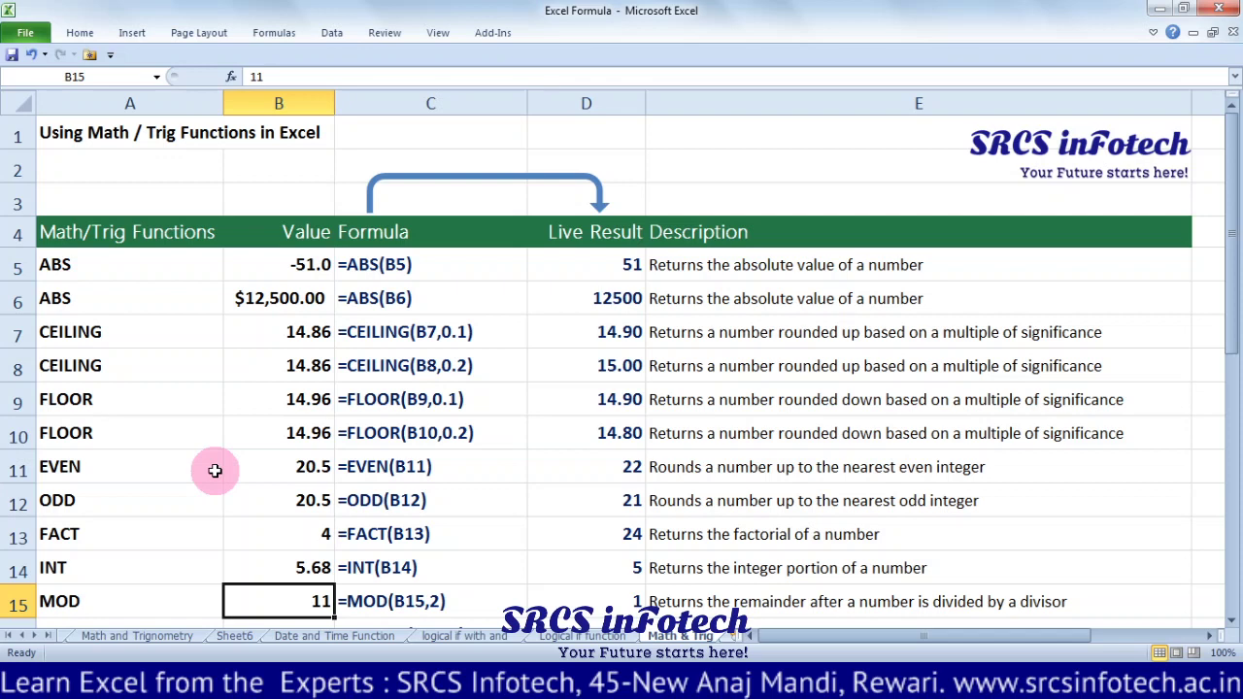
pyautogui.press('Left')
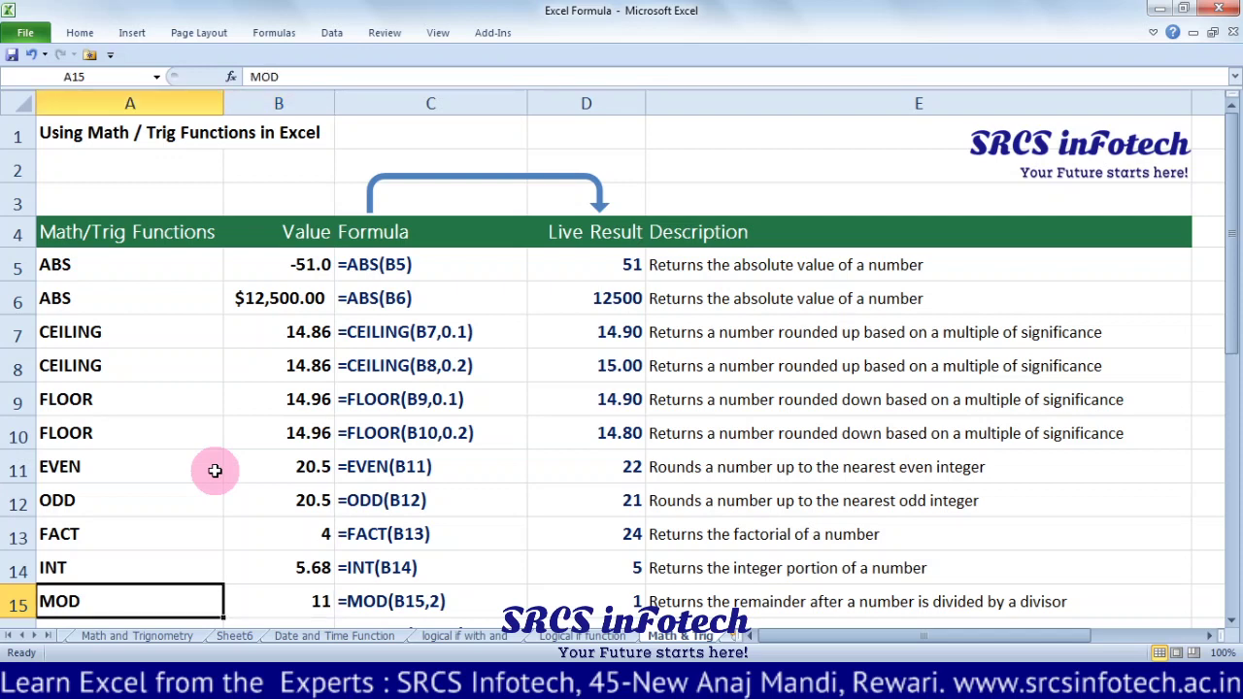
pyautogui.press('Right')
pyautogui.press('Right')
pyautogui.press('Right')
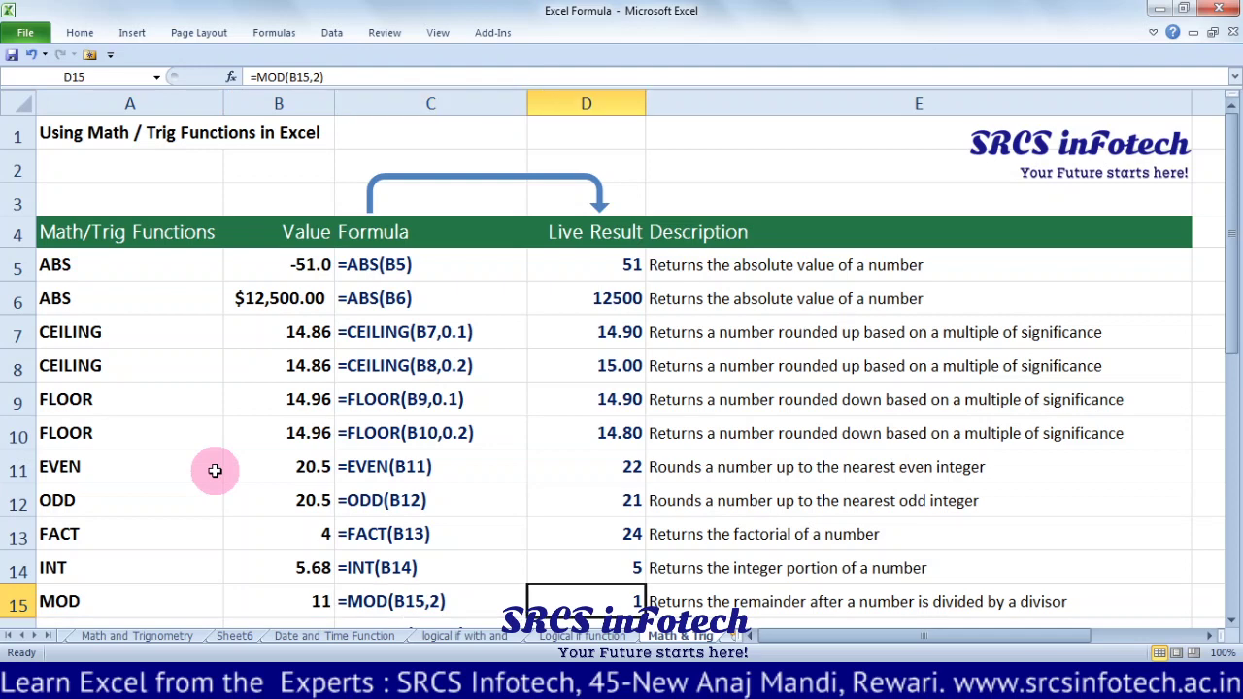
pyautogui.write('=M')
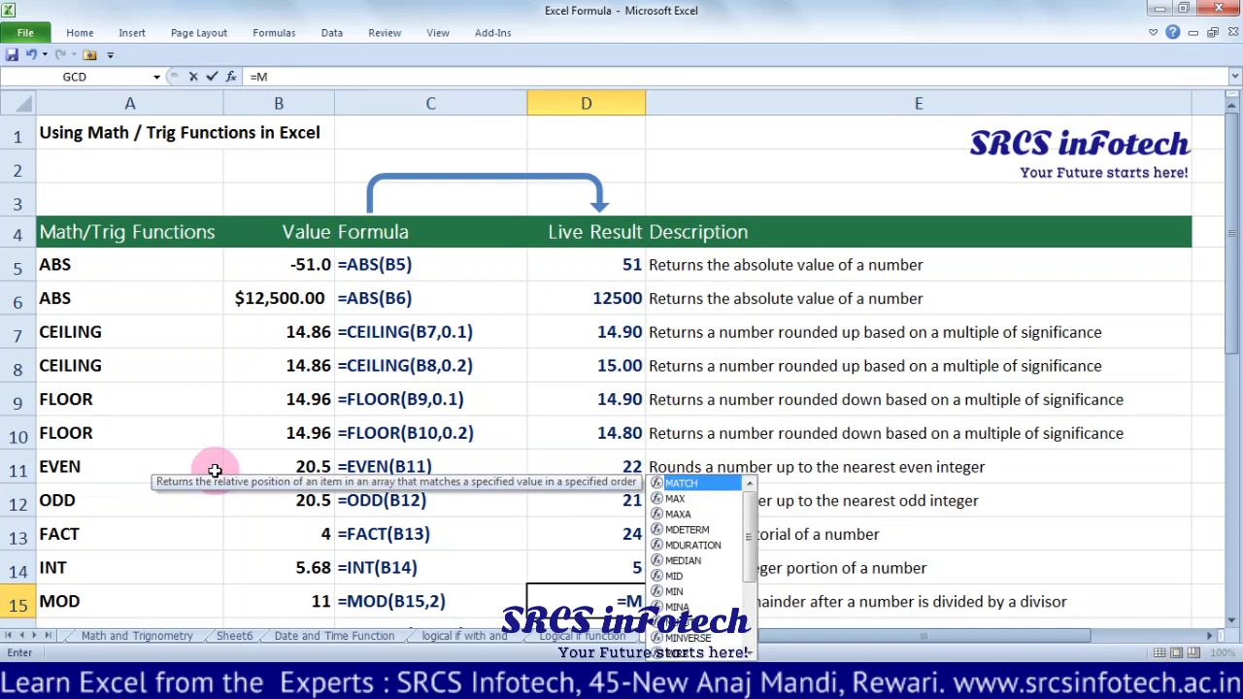
pyautogui.write('OD(')
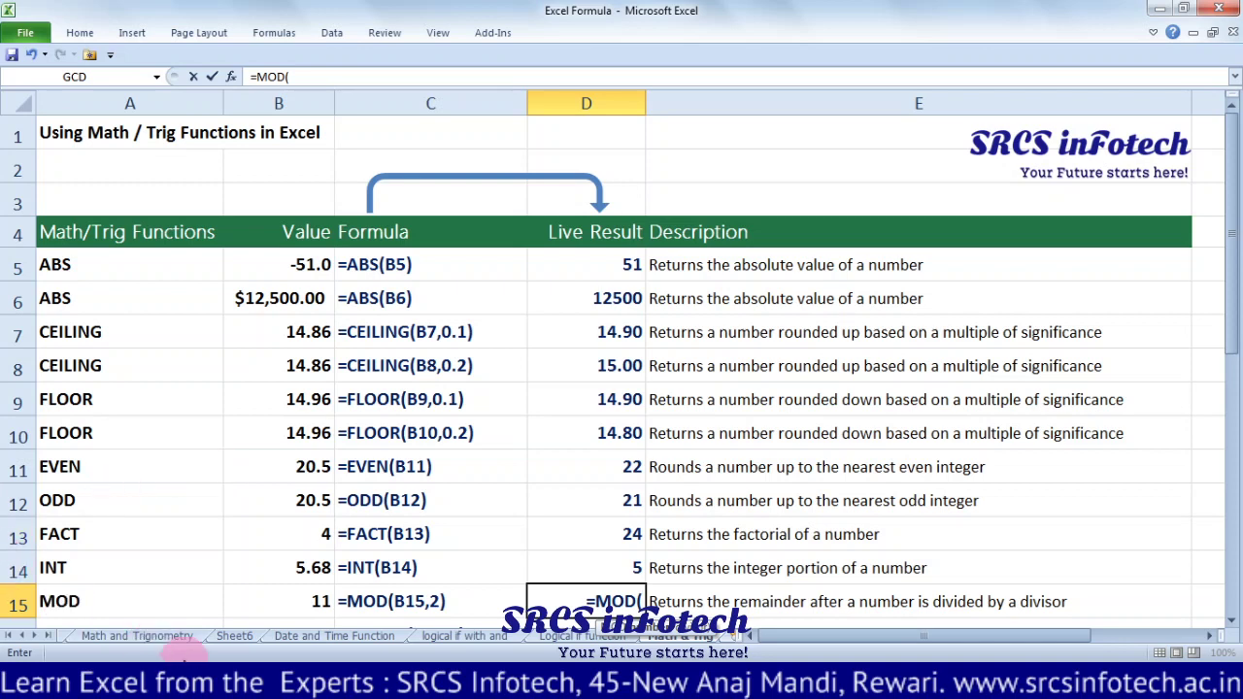
pyautogui.click(284, 603)
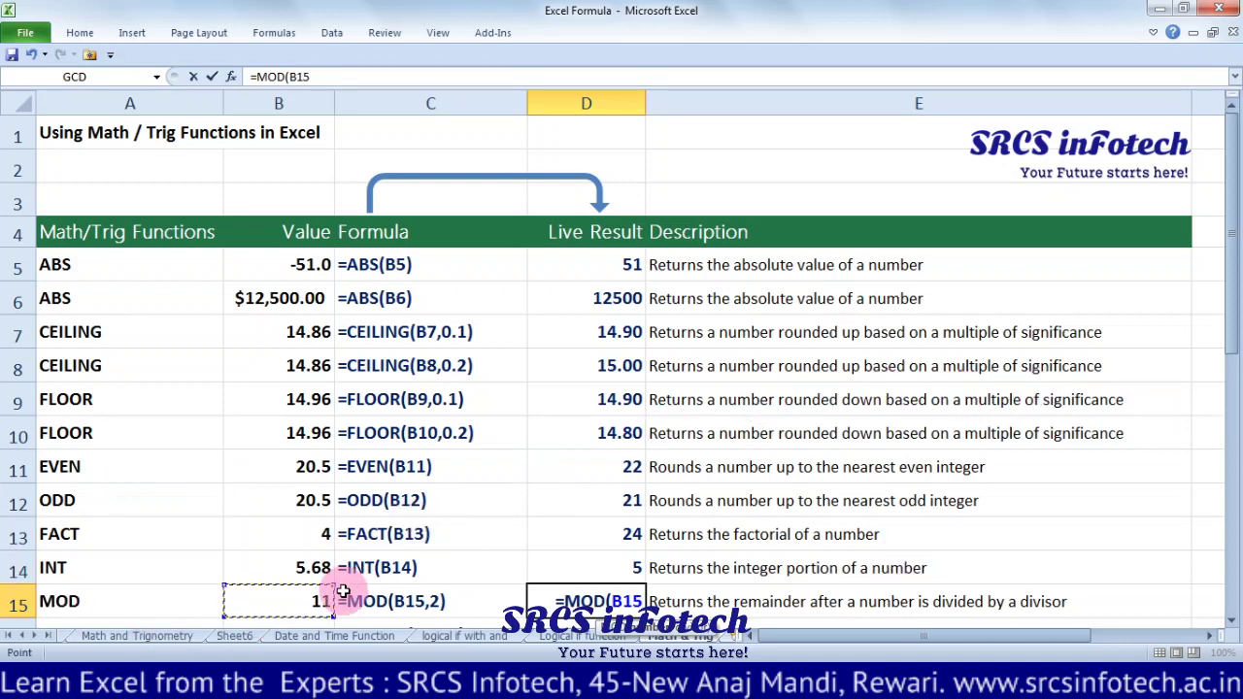
pyautogui.write(',')
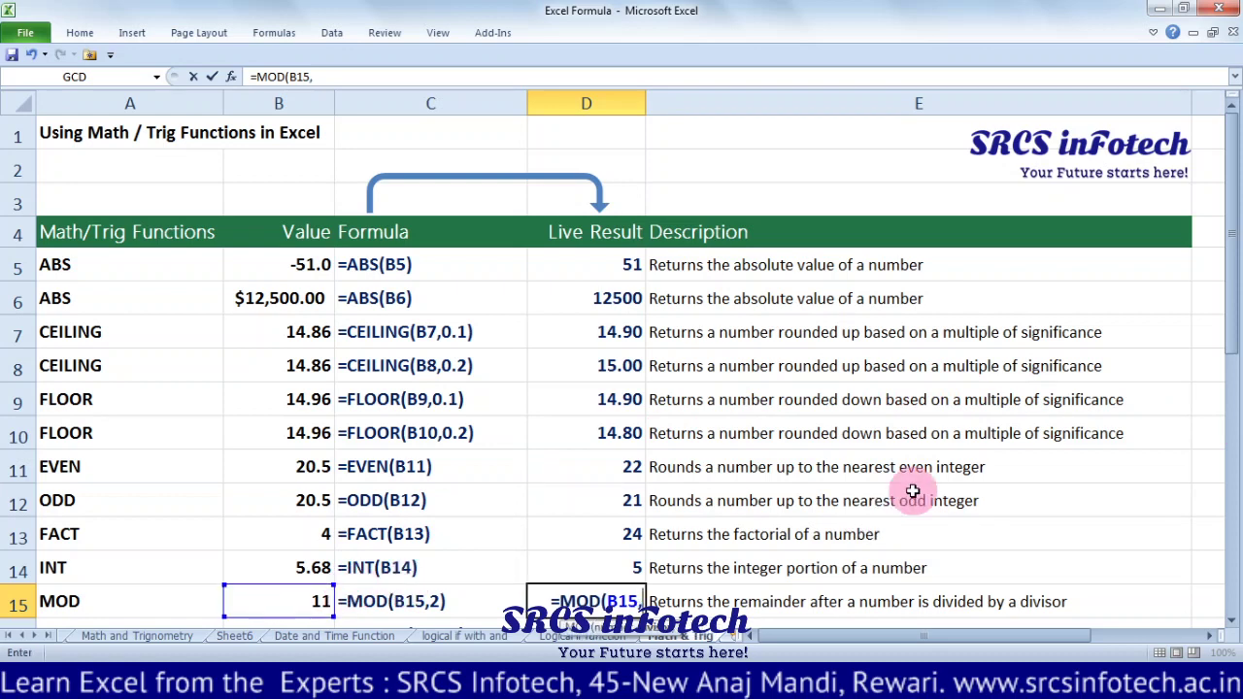
pyautogui.write('2')
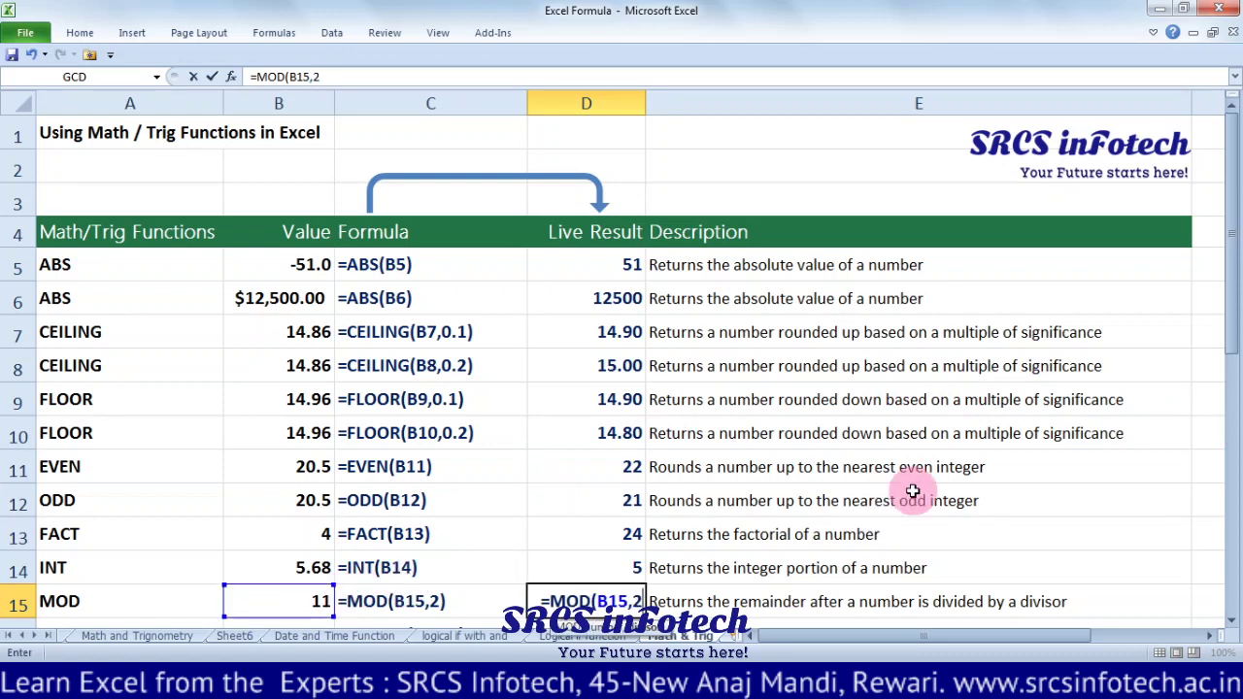
pyautogui.write(')')
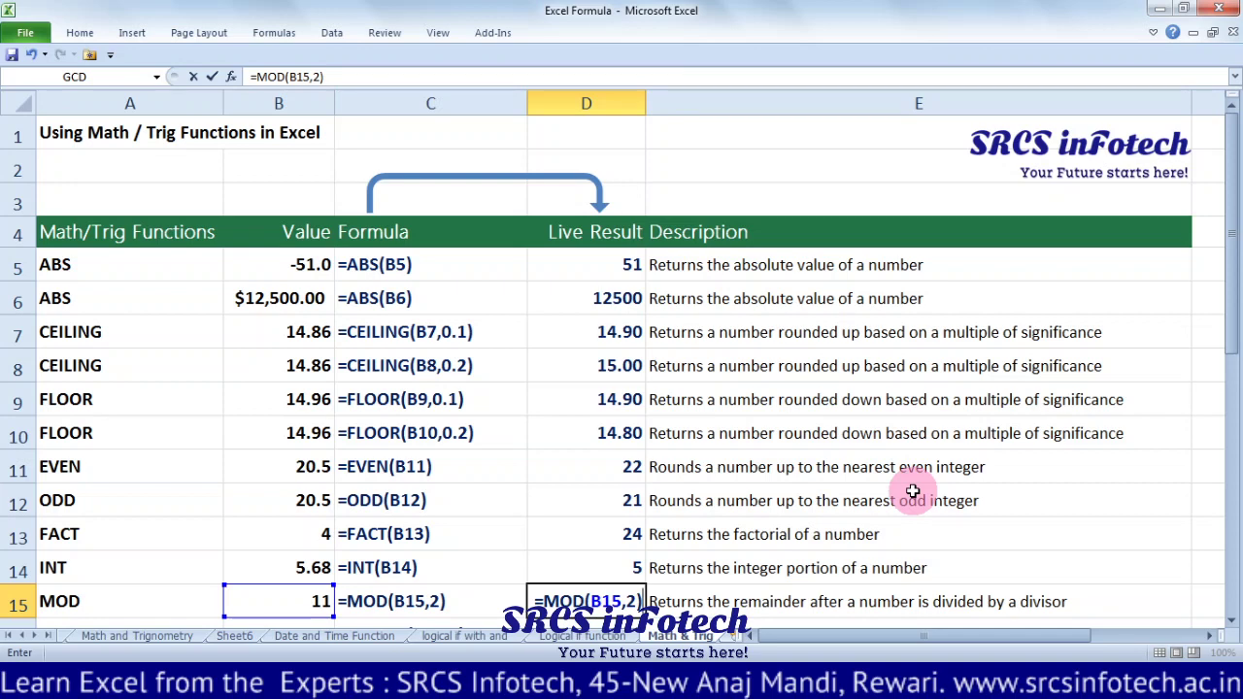
# Commit the MOD formula in D15, which returns remainder 1, and review the POWER row.
pyautogui.press('Return')
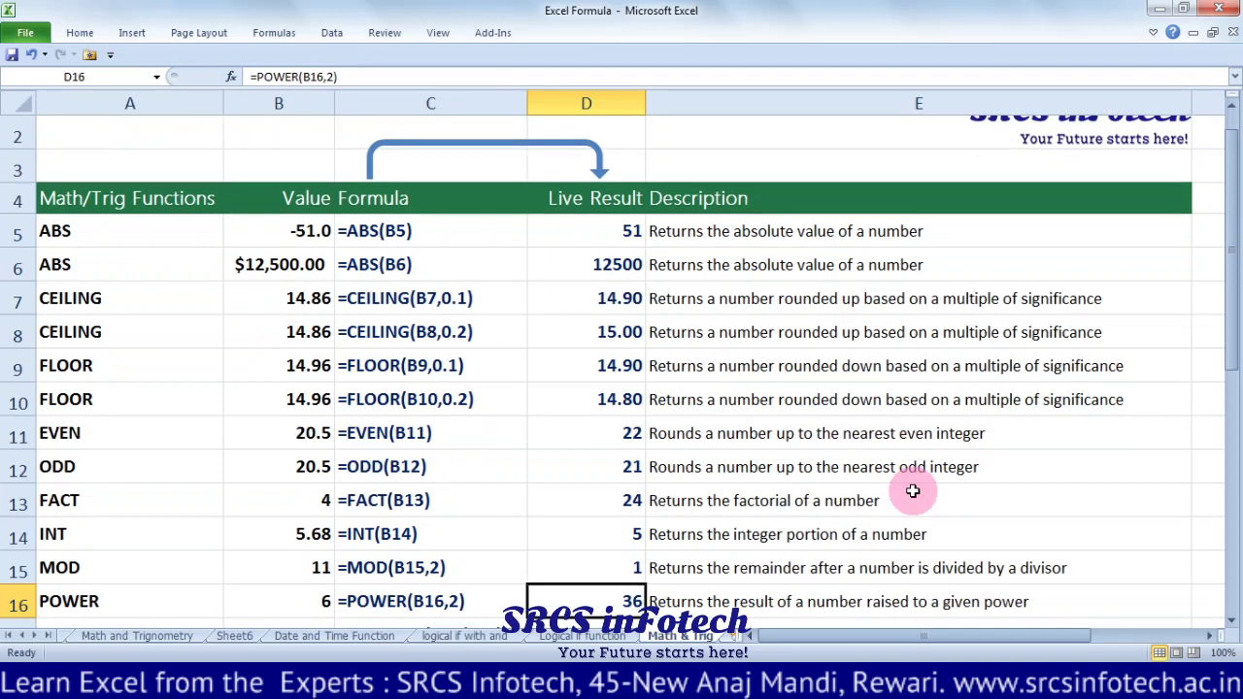
pyautogui.press('Up')
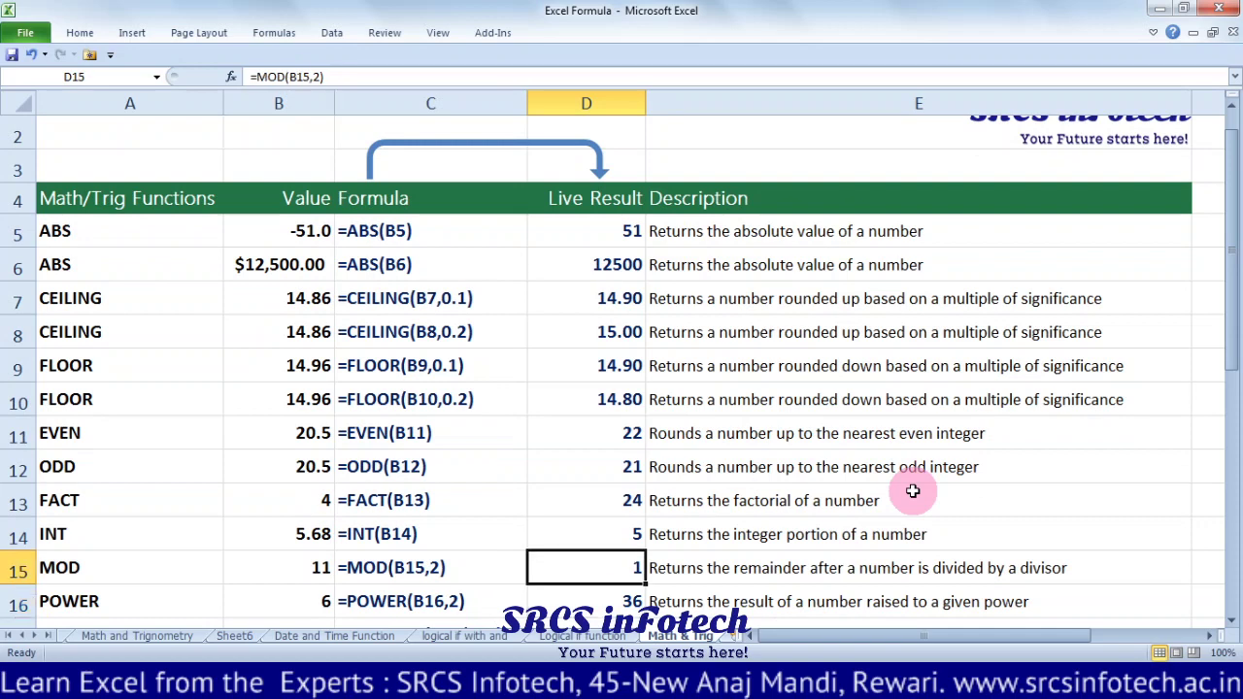
pyautogui.press('Left')
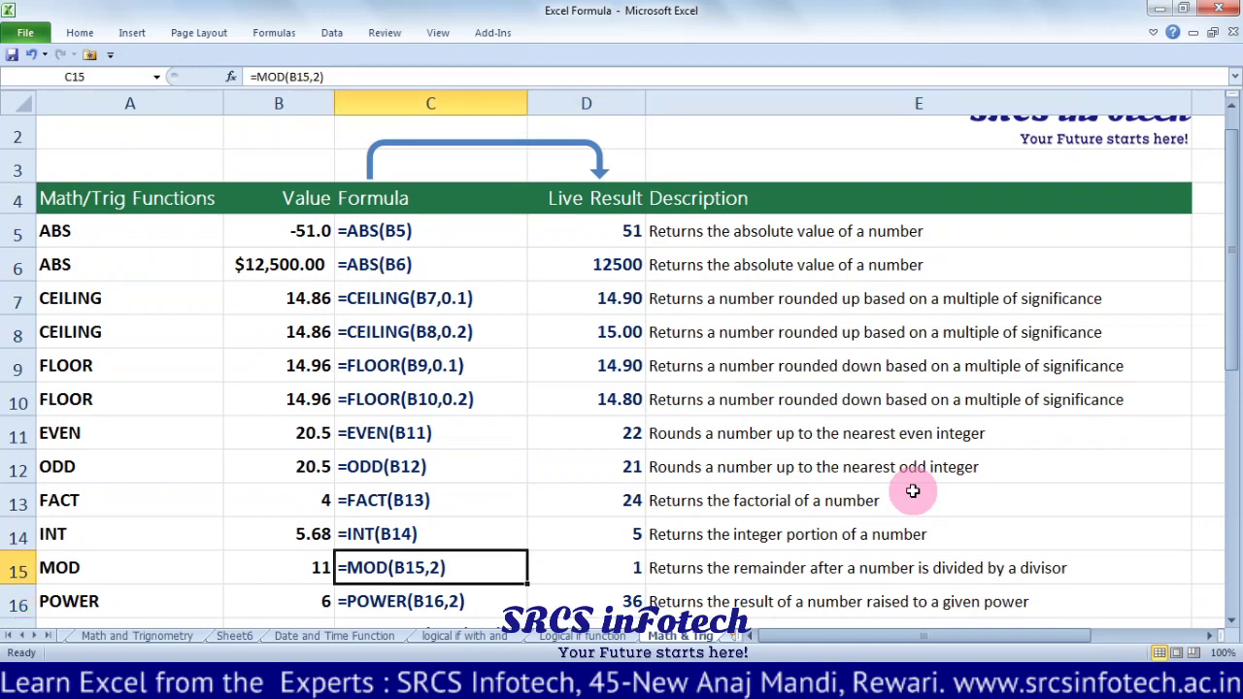
pyautogui.press('Left')
pyautogui.press('Left')
pyautogui.press('Down')
pyautogui.press('Down')
pyautogui.press('Up')
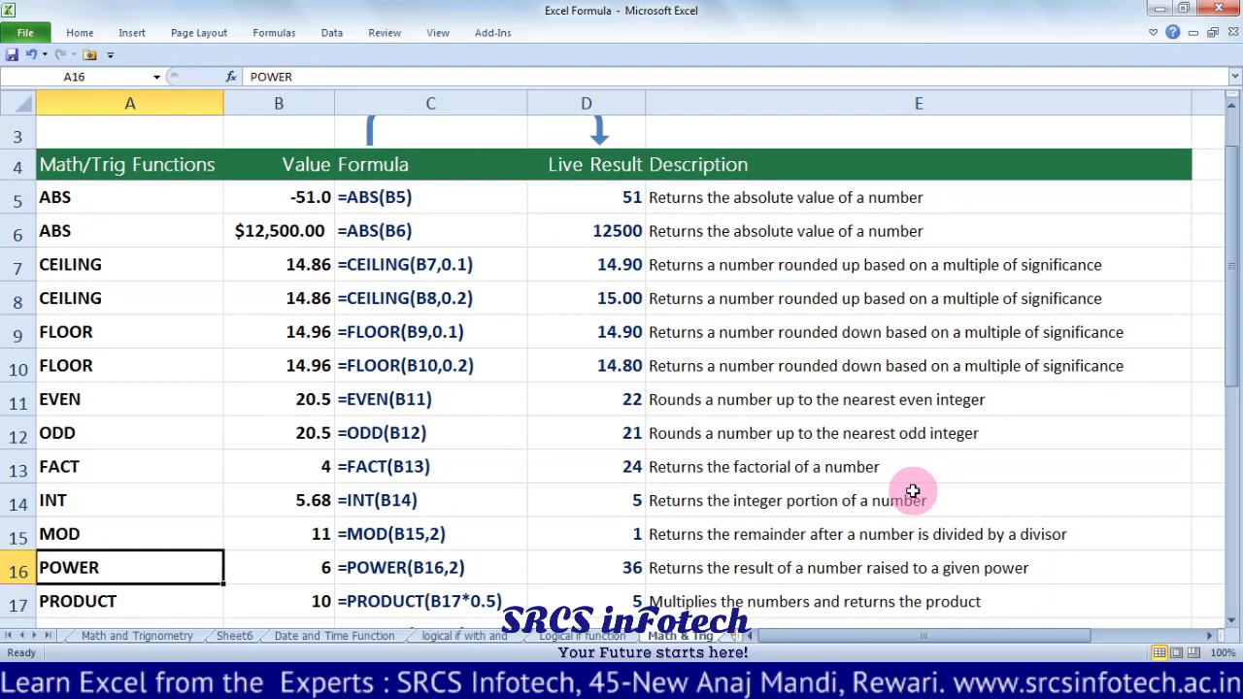
pyautogui.press('Down')
pyautogui.press('Up')
pyautogui.press('Right')
pyautogui.press('Right')
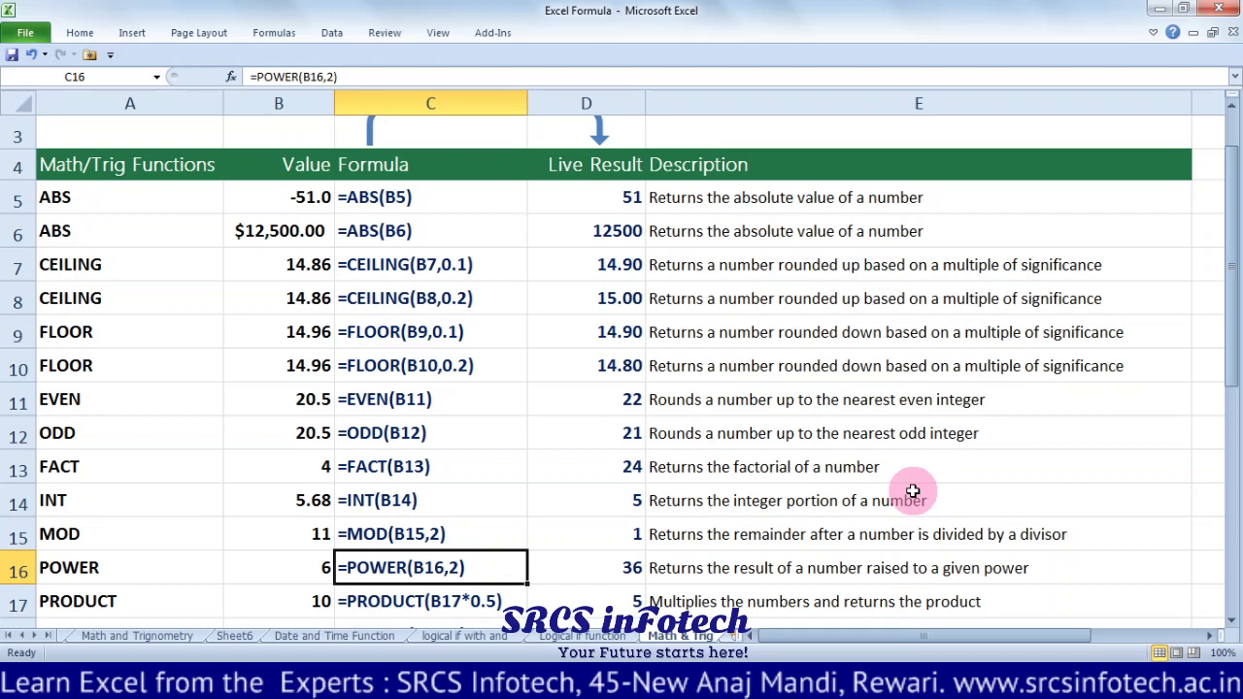
# Enter =POWER(B16,2) in D16 so it shows 36.
pyautogui.press('Left')
pyautogui.press('Right')
pyautogui.press('Right')
pyautogui.write('=PO')
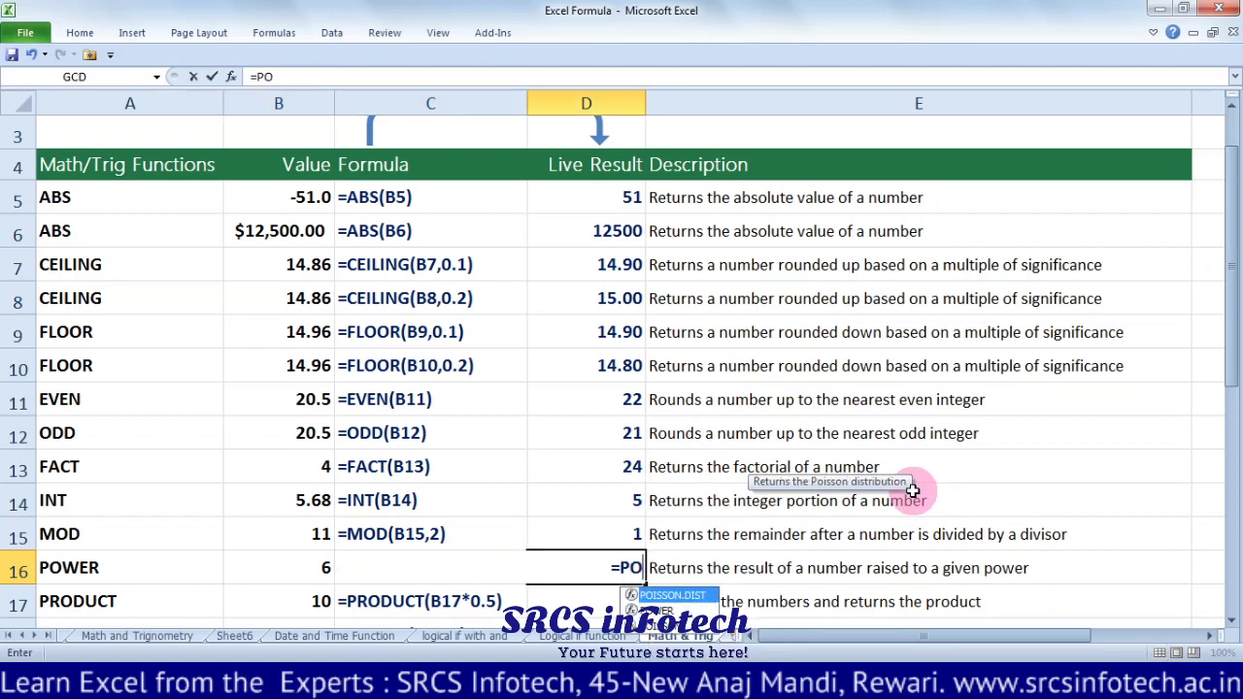
pyautogui.write('WER(')
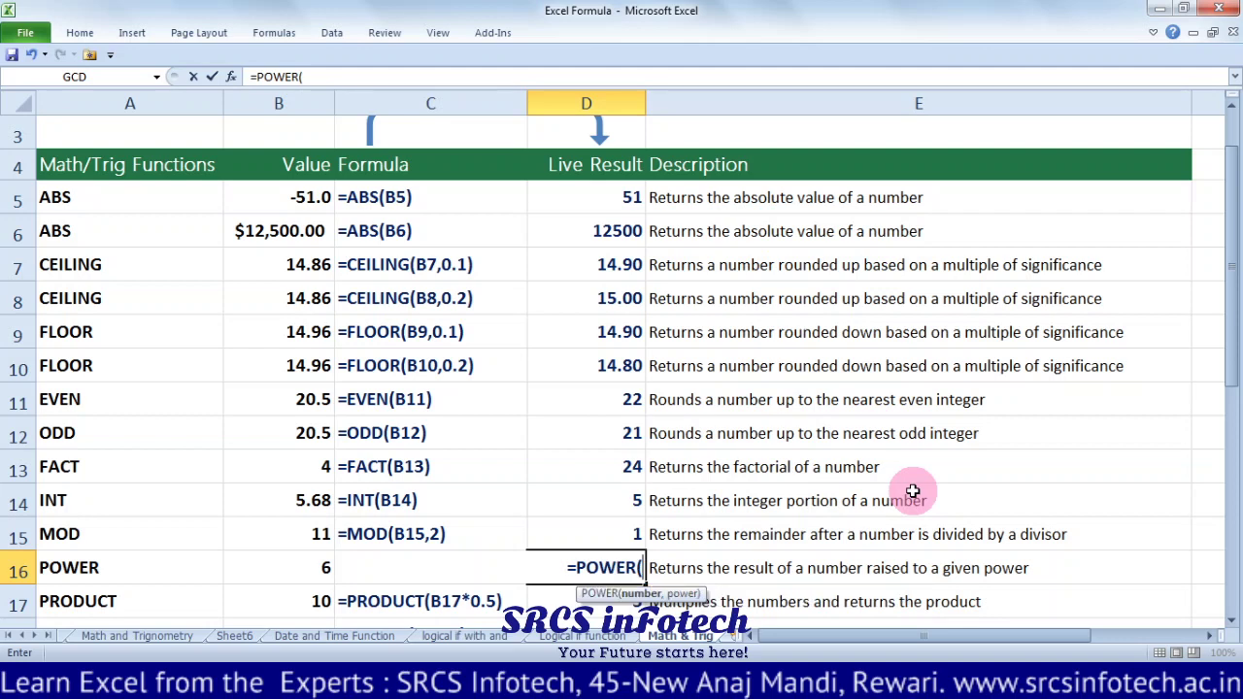
pyautogui.press('Left')
pyautogui.press('Left')
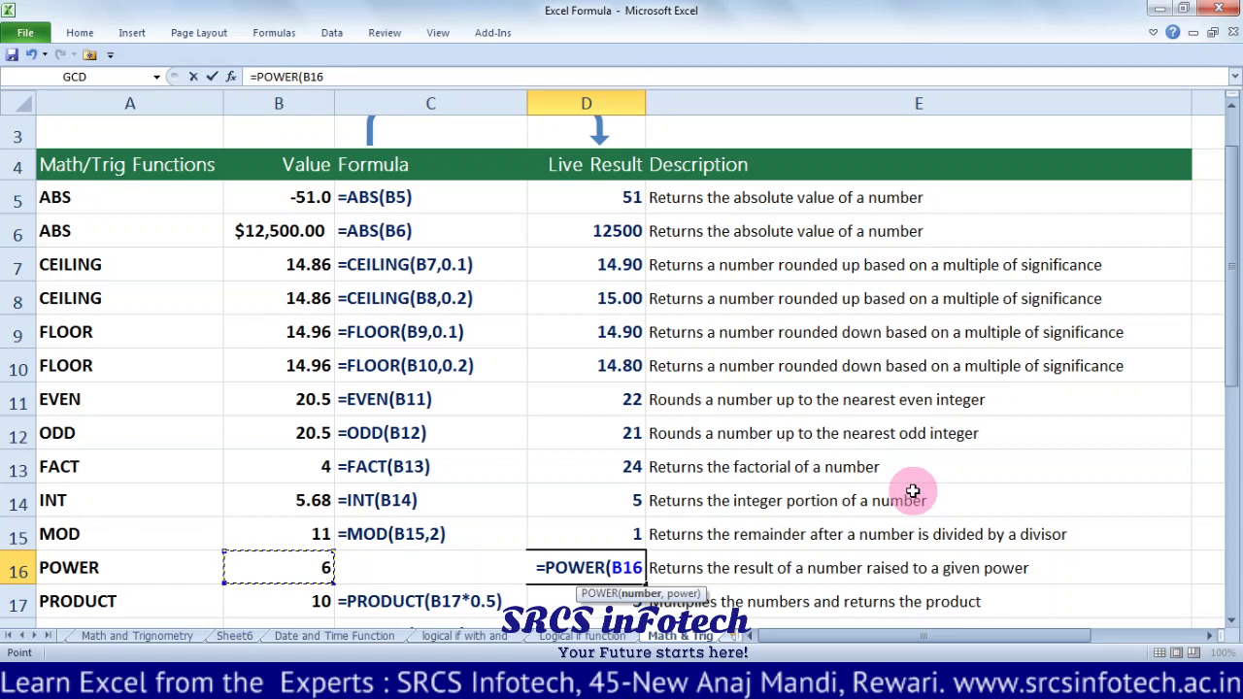
pyautogui.write(',2')
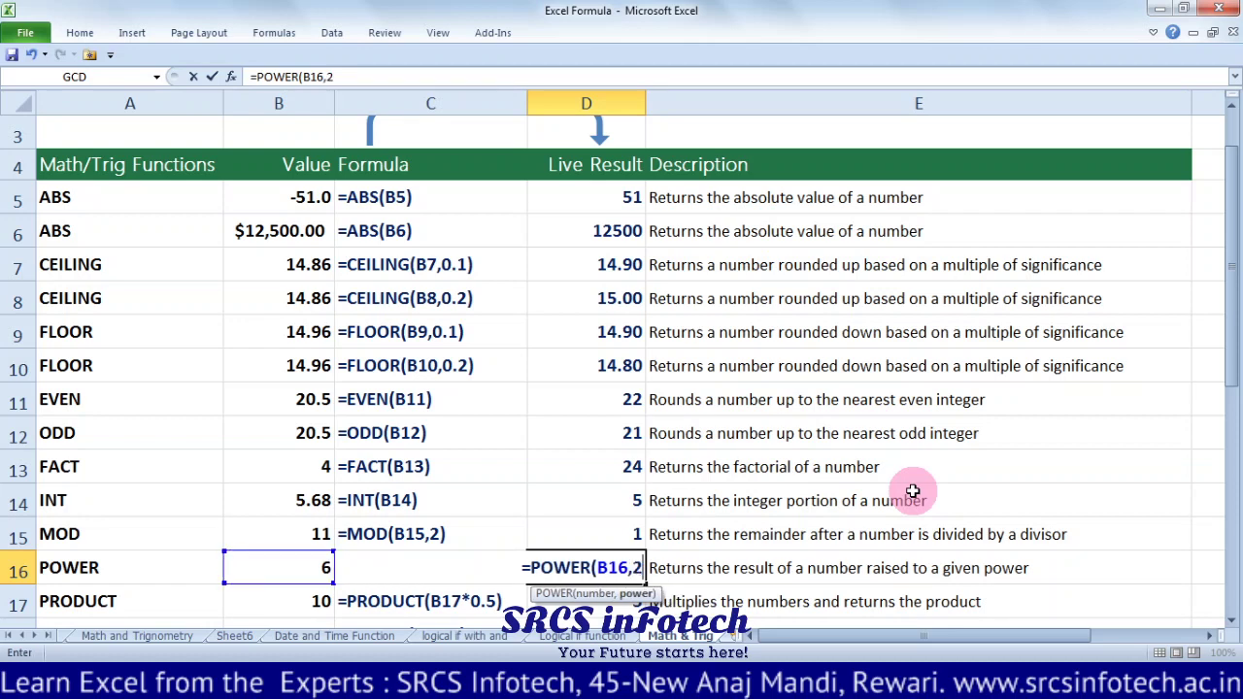
pyautogui.write(')')
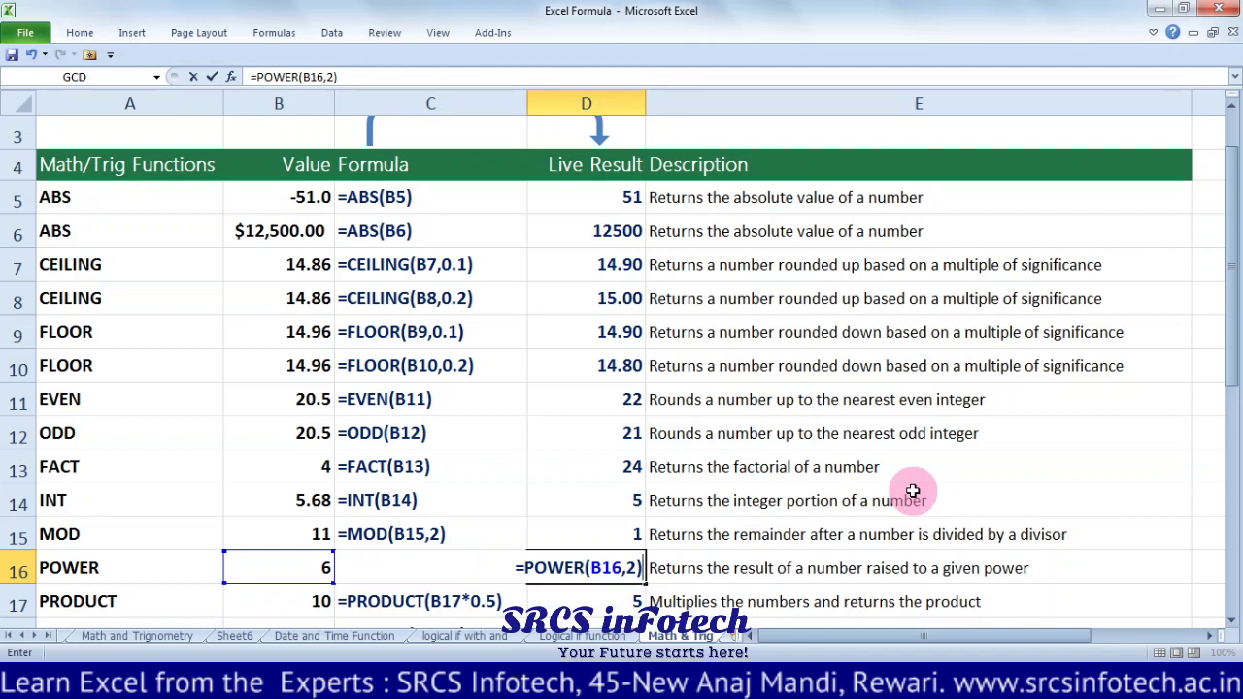
pyautogui.press('Return')
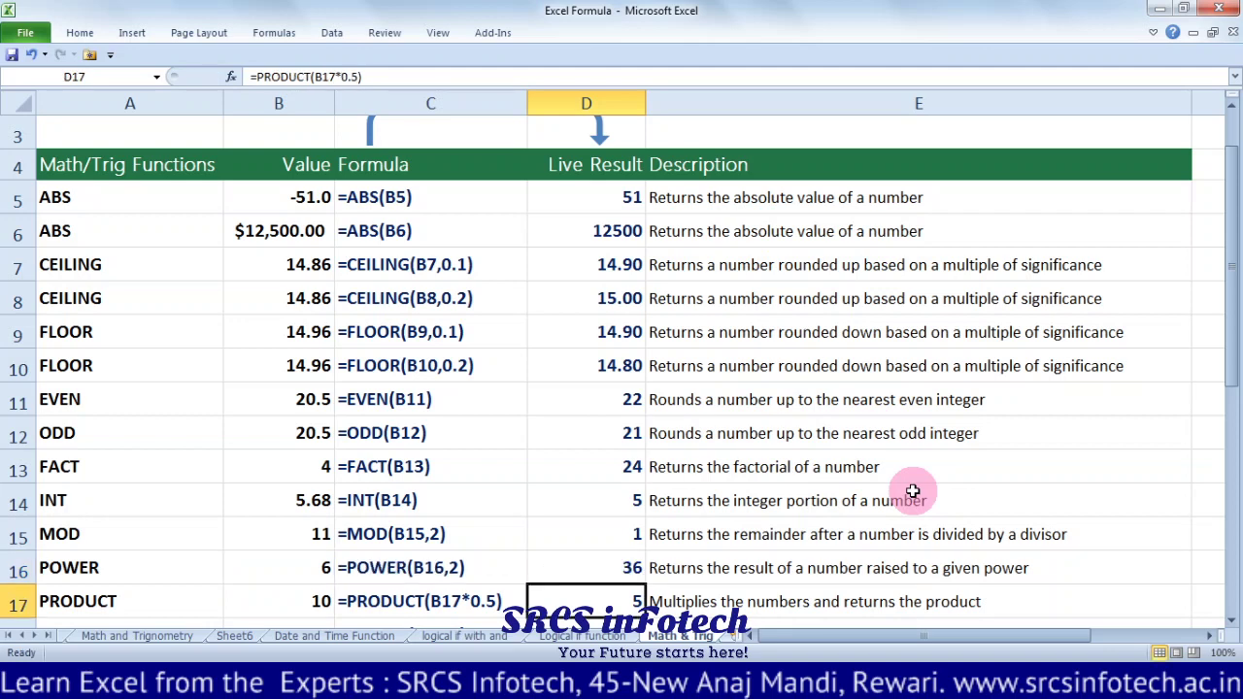
# Check the PRODUCT row and enter =PRODUCT(B17*.05) in D17.
pyautogui.press('Up')
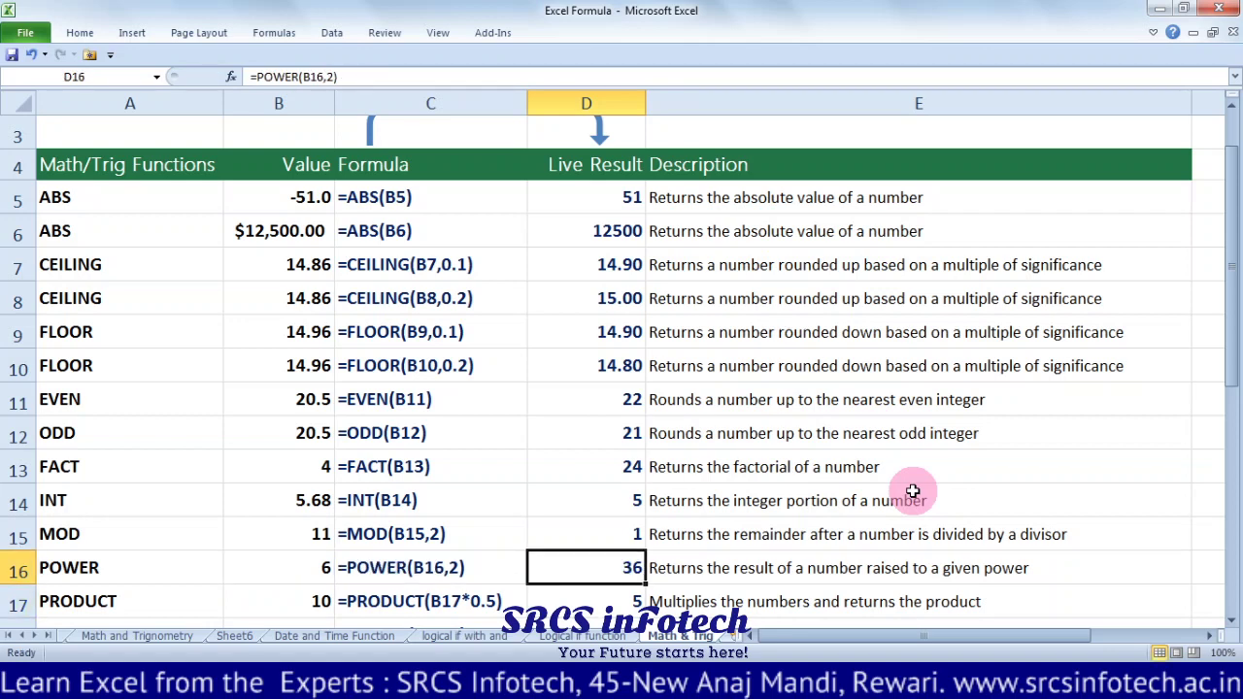
pyautogui.press('Down')
pyautogui.press('Left')
pyautogui.press('Left')
pyautogui.press('Left')
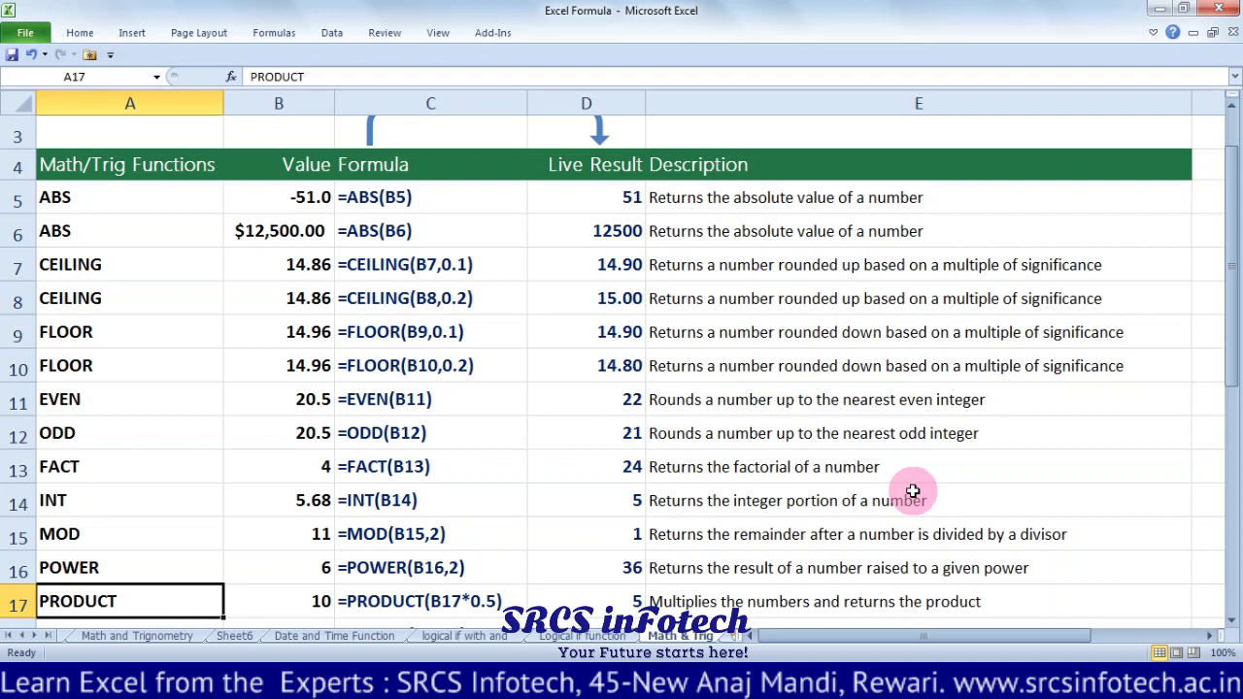
pyautogui.press('Right')
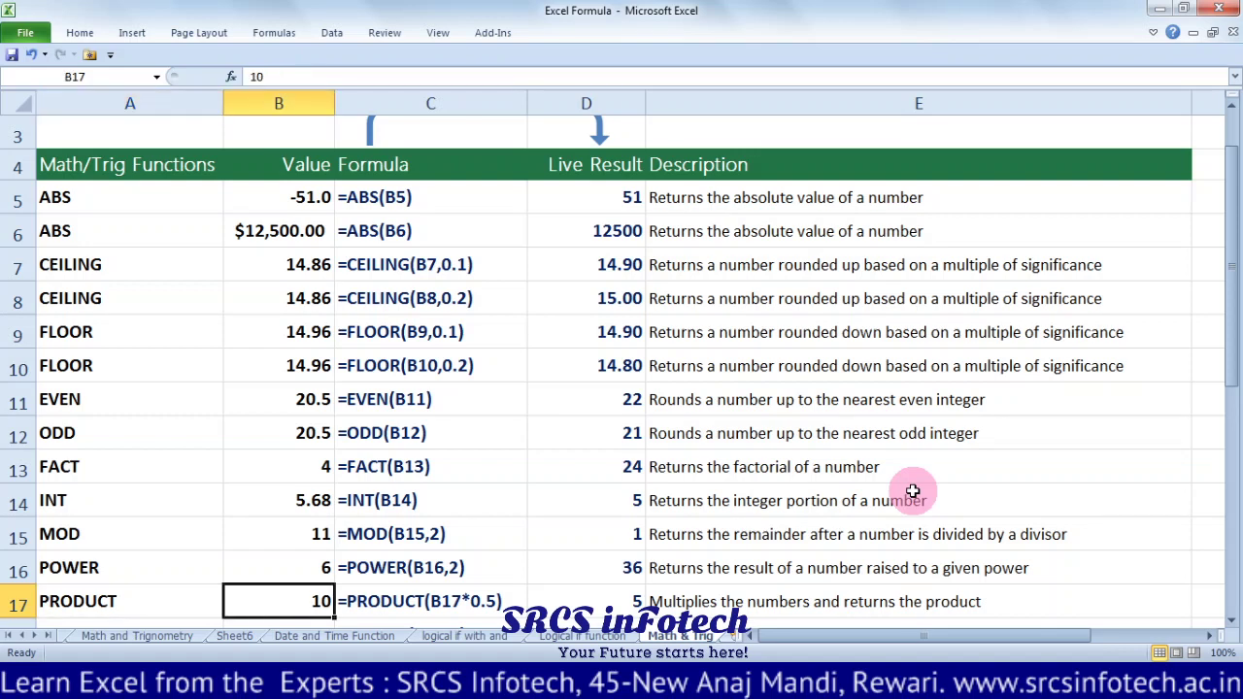
pyautogui.press('Right')
pyautogui.press('Right')
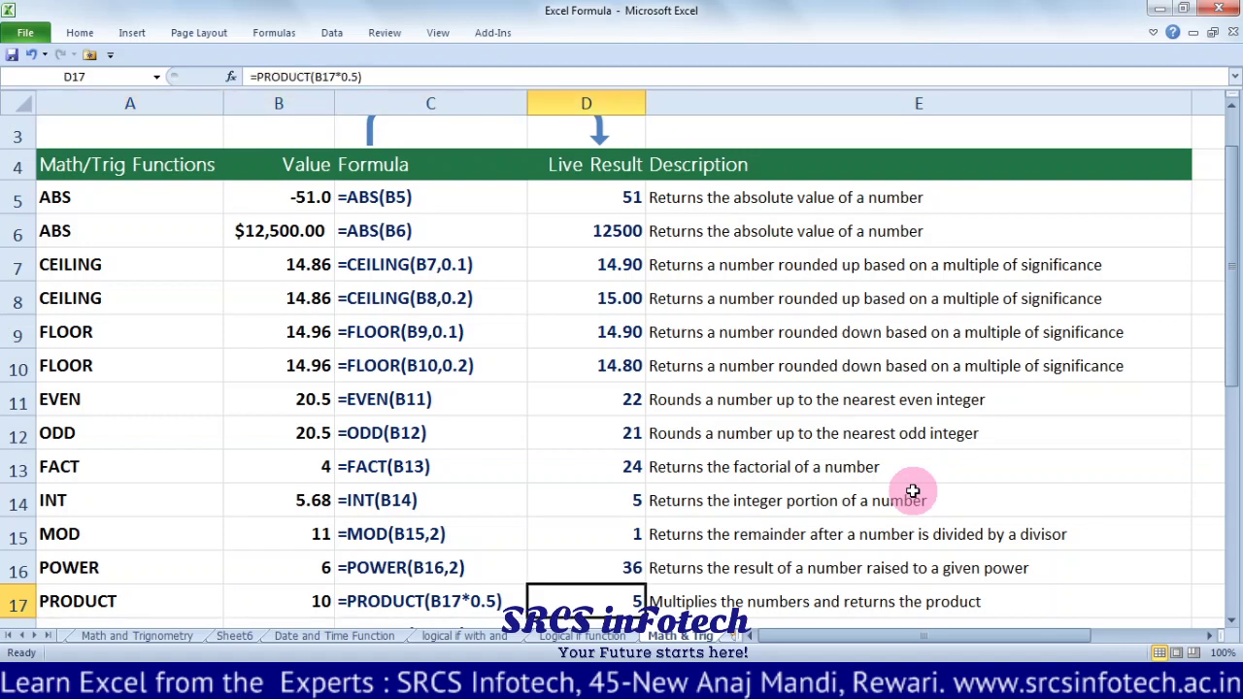
pyautogui.write('=')
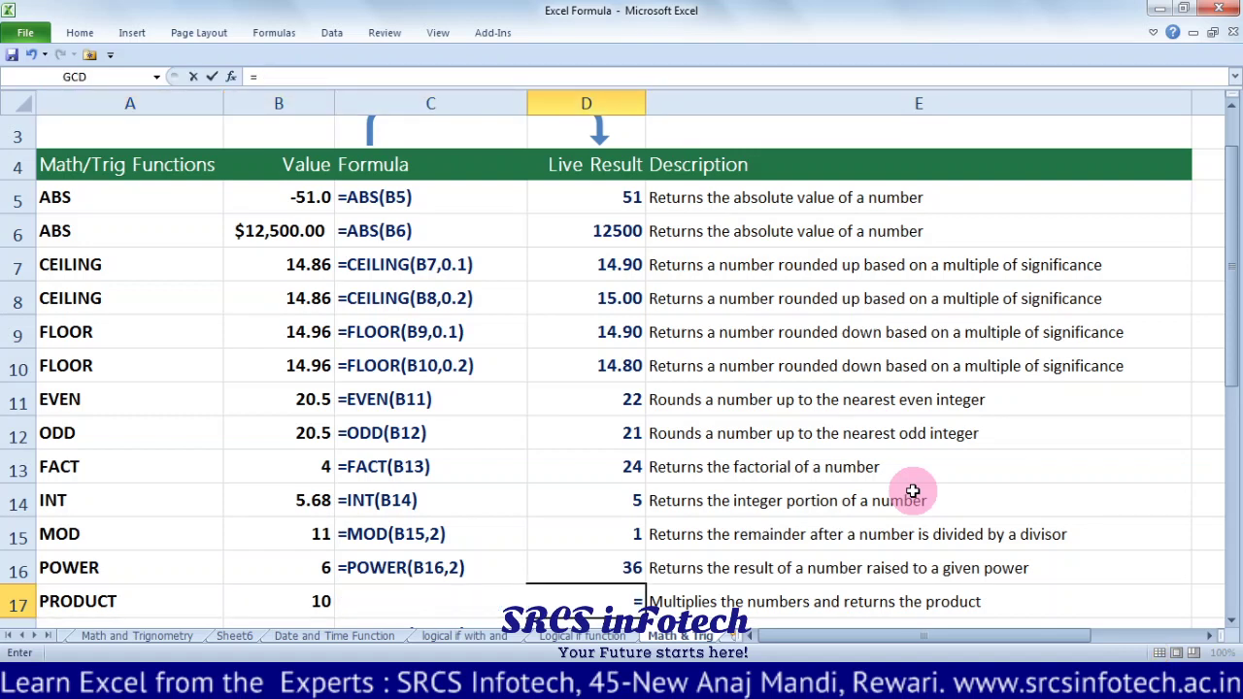
pyautogui.write('PRO')
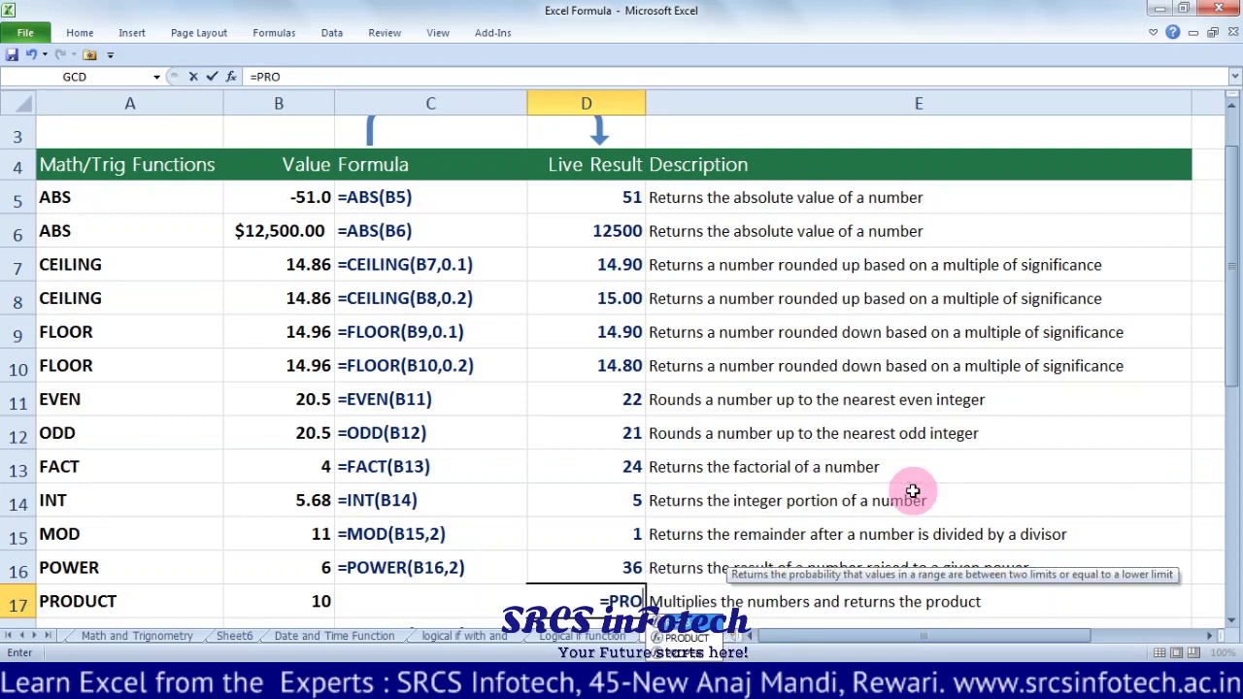
pyautogui.press('Tab')
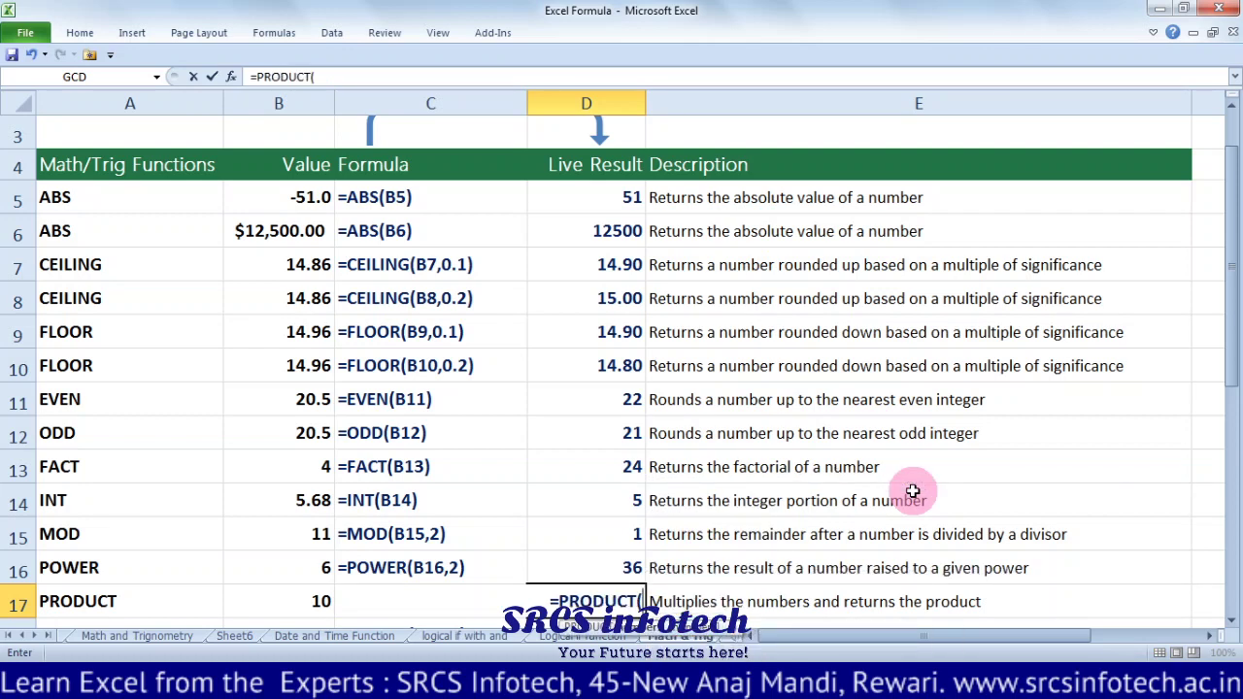
pyautogui.click(293, 597)
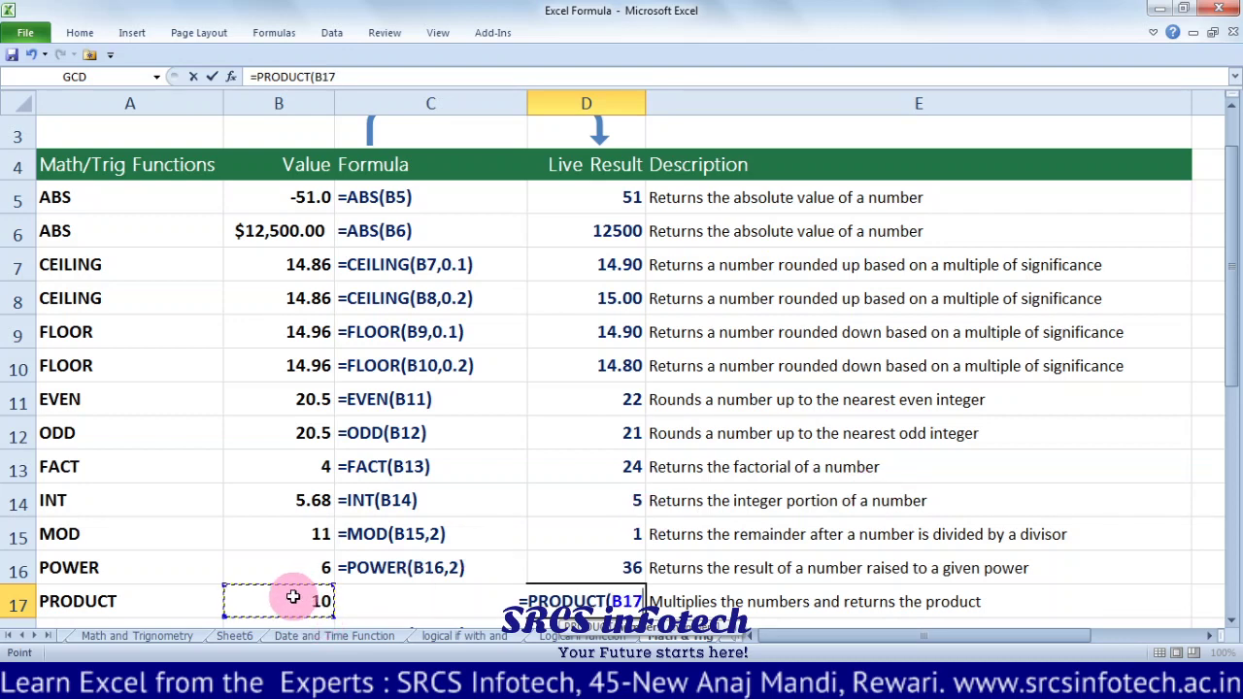
pyautogui.write('*')
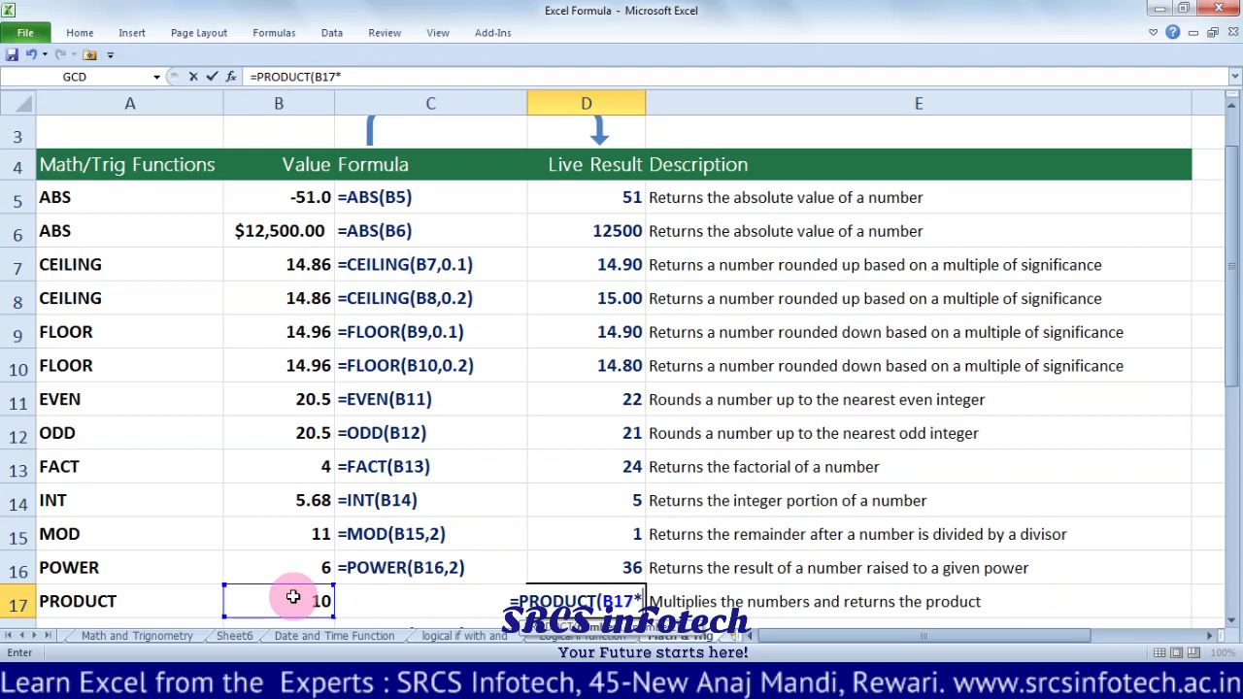
pyautogui.write('.')
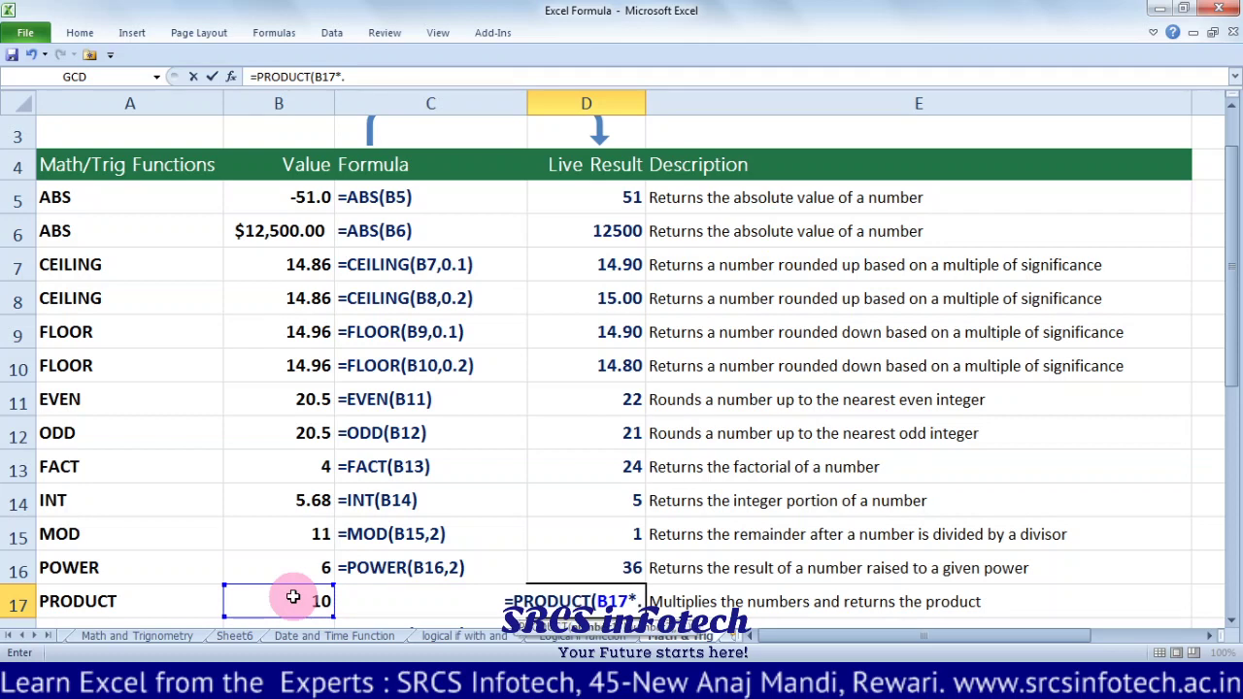
pyautogui.write('05')
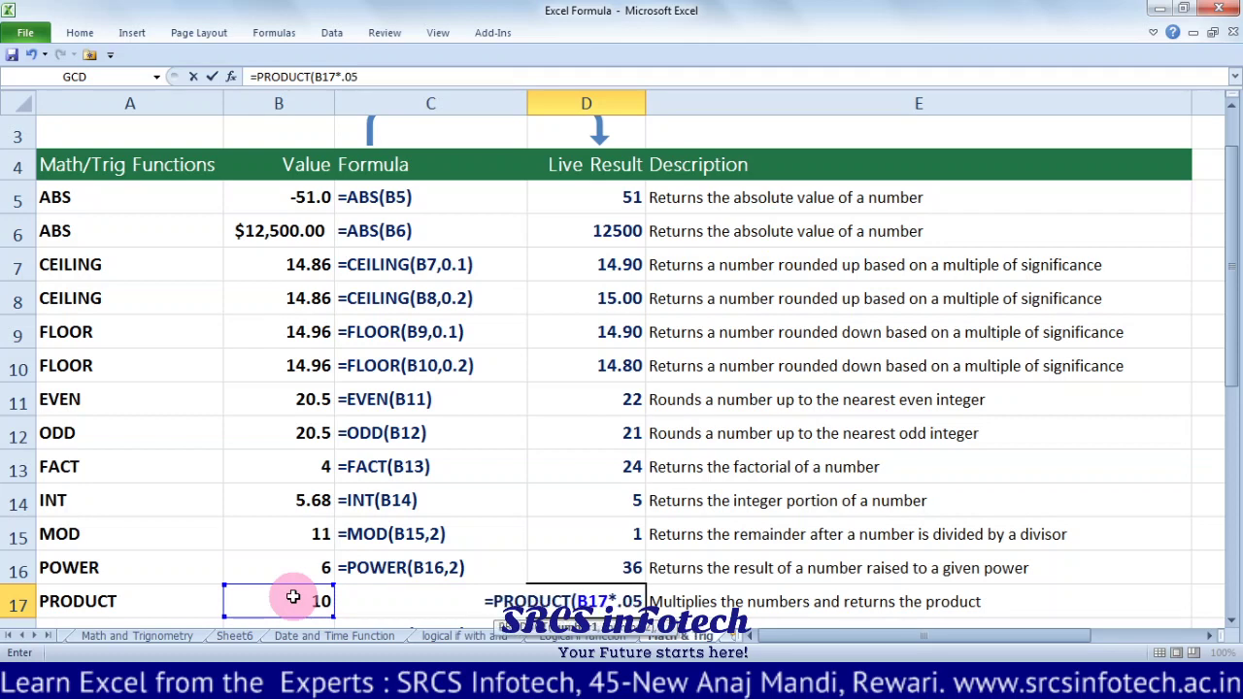
pyautogui.write(')')
pyautogui.press('Return')
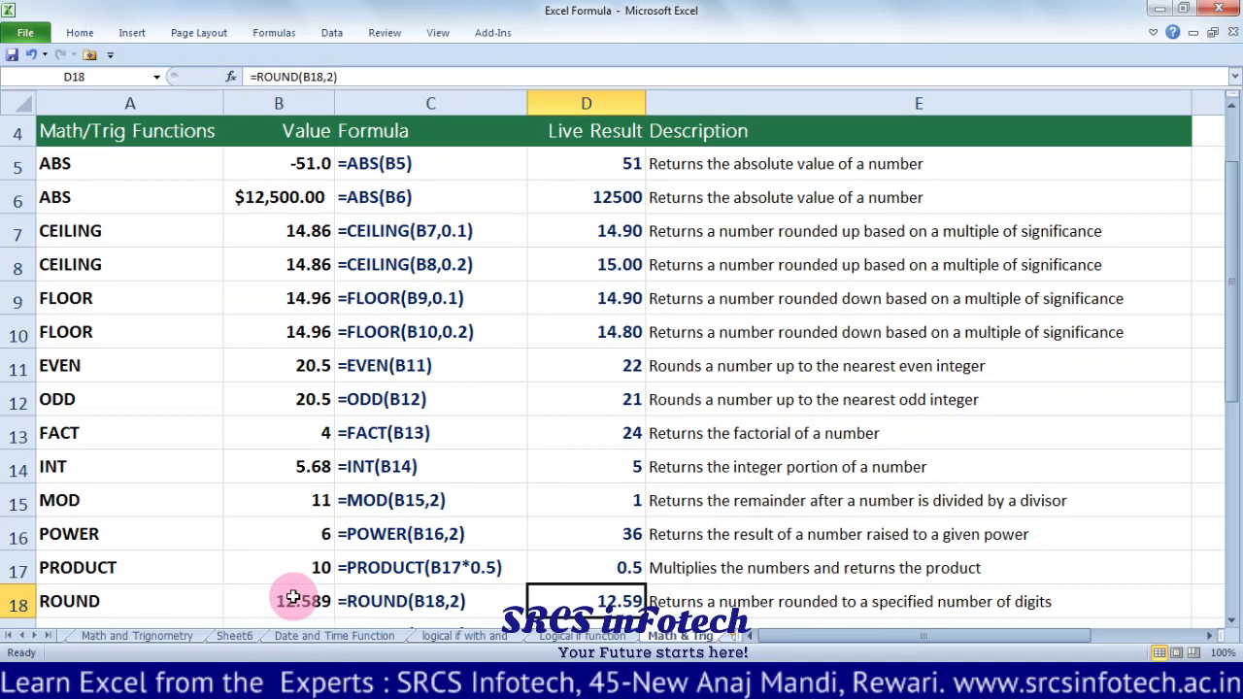
# Clear D17 and retype it as =PRODUCT(B17*0.5), giving 5.
pyautogui.press('Up')
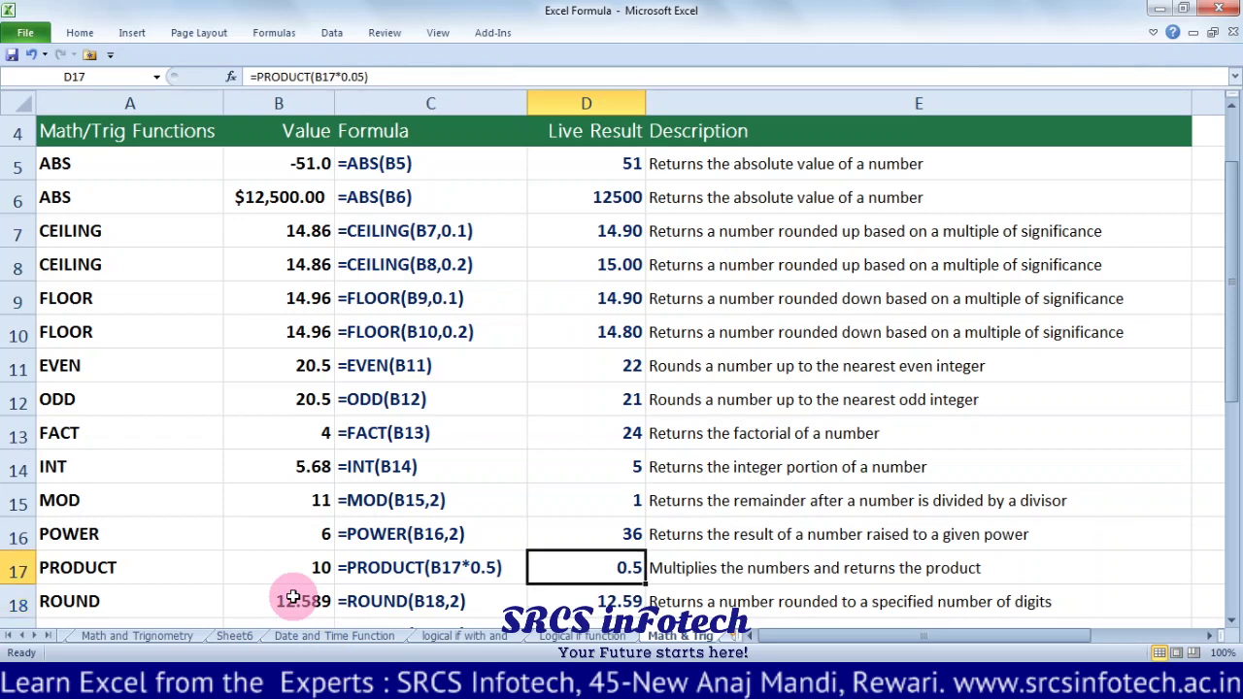
pyautogui.press('F2')
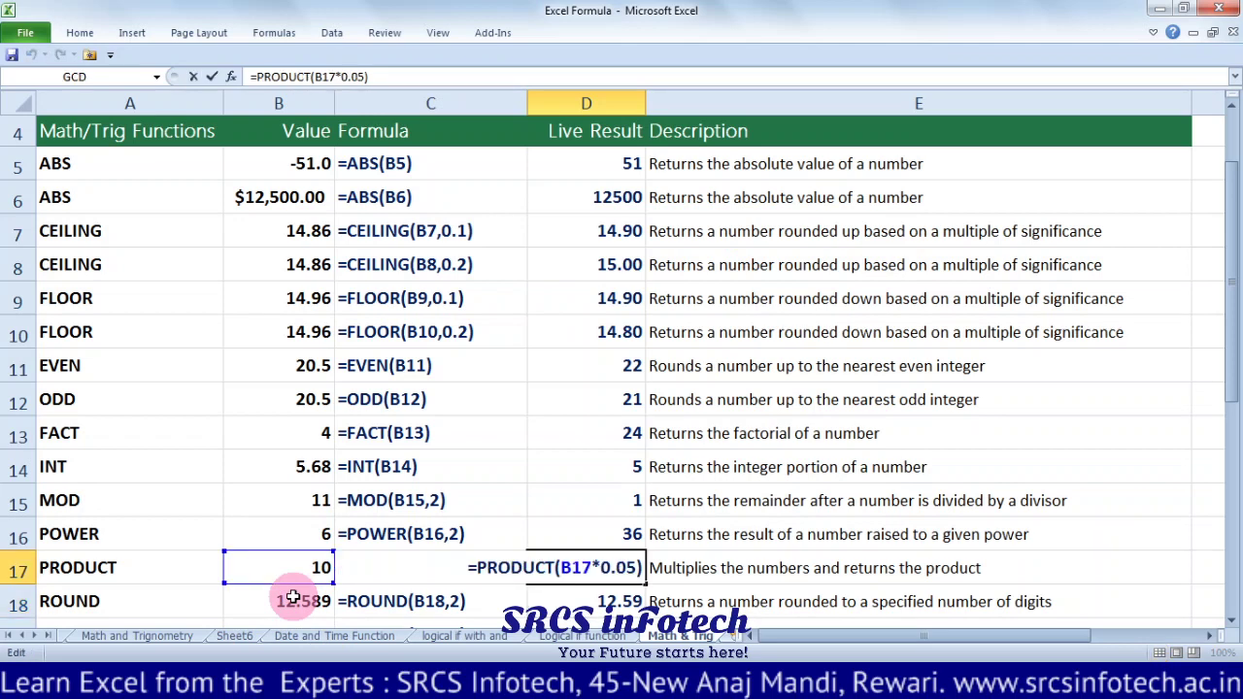
pyautogui.press('BackSpace')
pyautogui.press('BackSpace')
pyautogui.press('BackSpace')
pyautogui.press('BackSpace')
pyautogui.press('BackSpace')
pyautogui.press('BackSpace')
pyautogui.press('BackSpace')
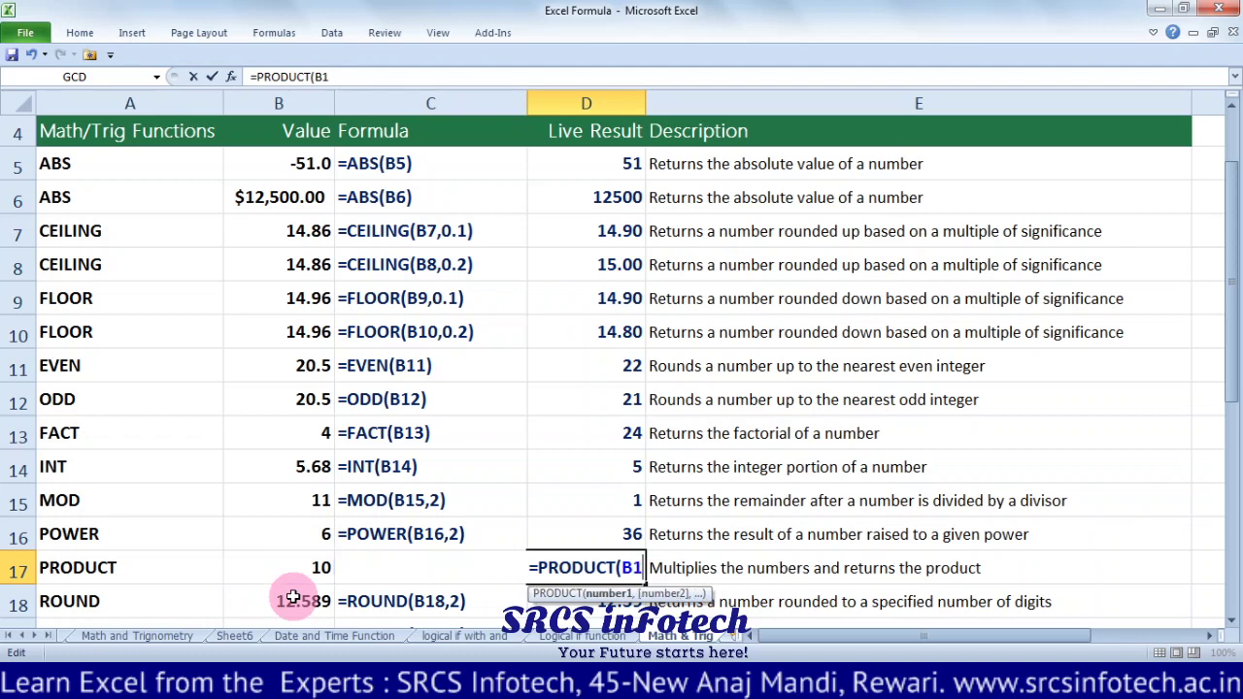
pyautogui.press('BackSpace')
pyautogui.press('BackSpace')
pyautogui.press('BackSpace')
pyautogui.press('Return')
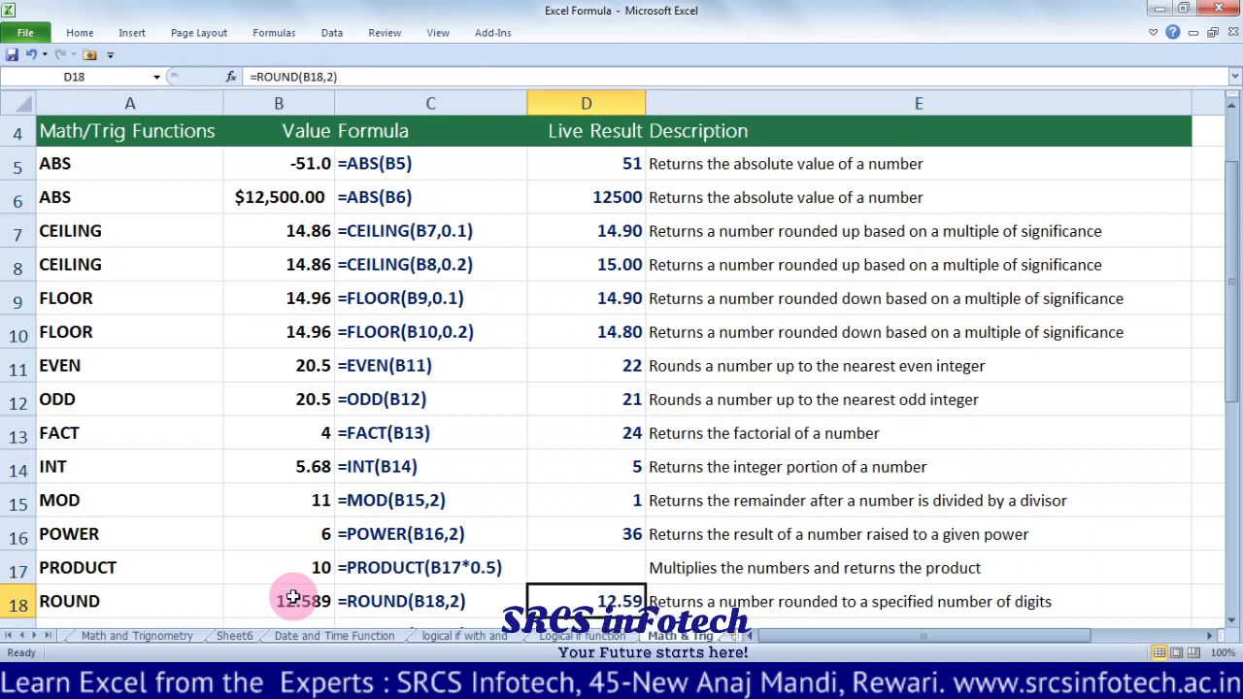
pyautogui.press('Up')
pyautogui.write('=')
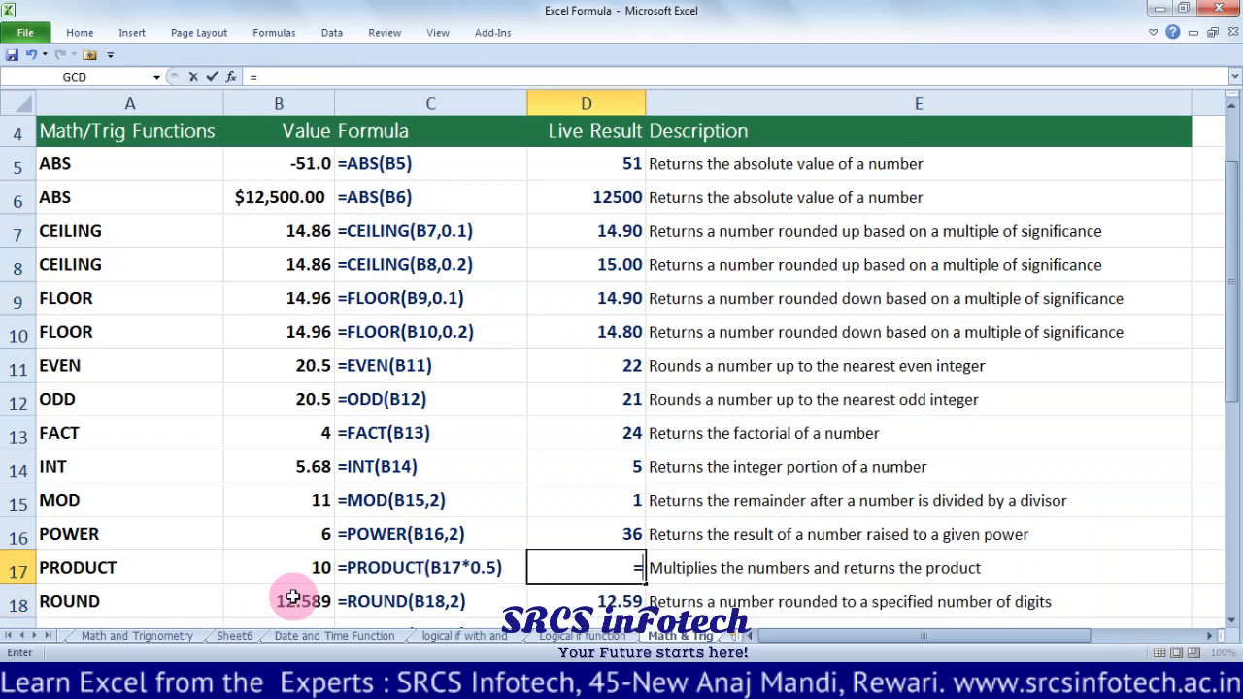
pyautogui.write('PR')
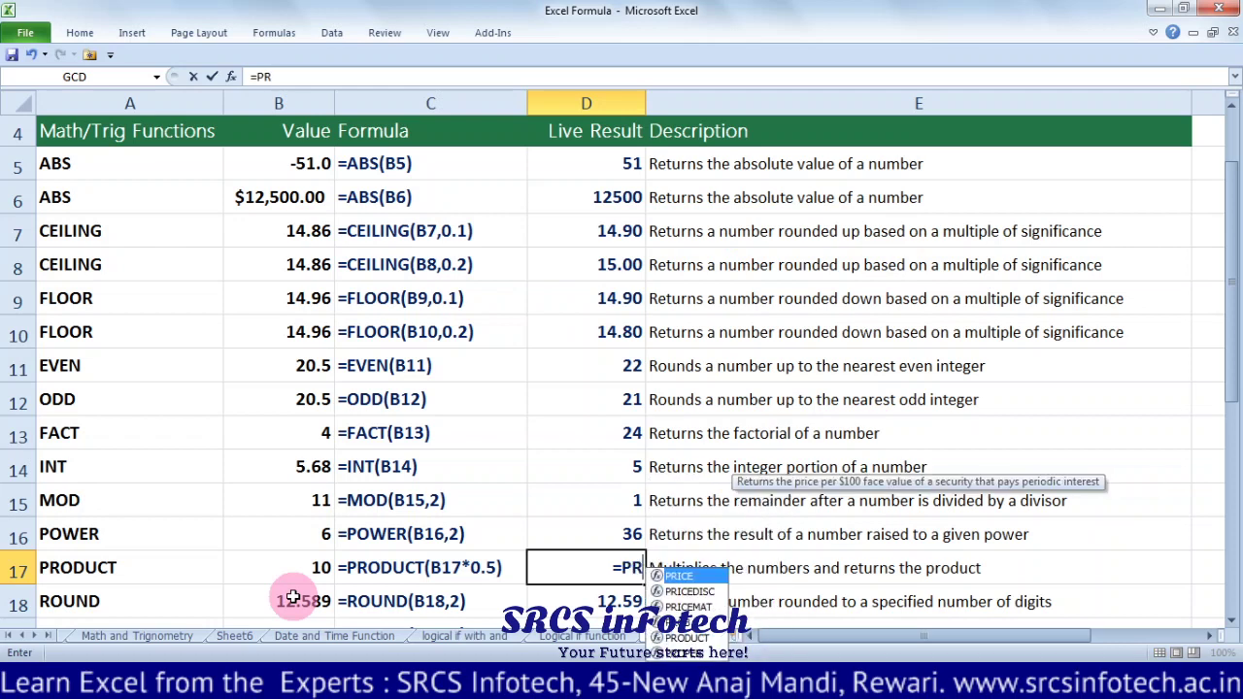
pyautogui.press('Down')
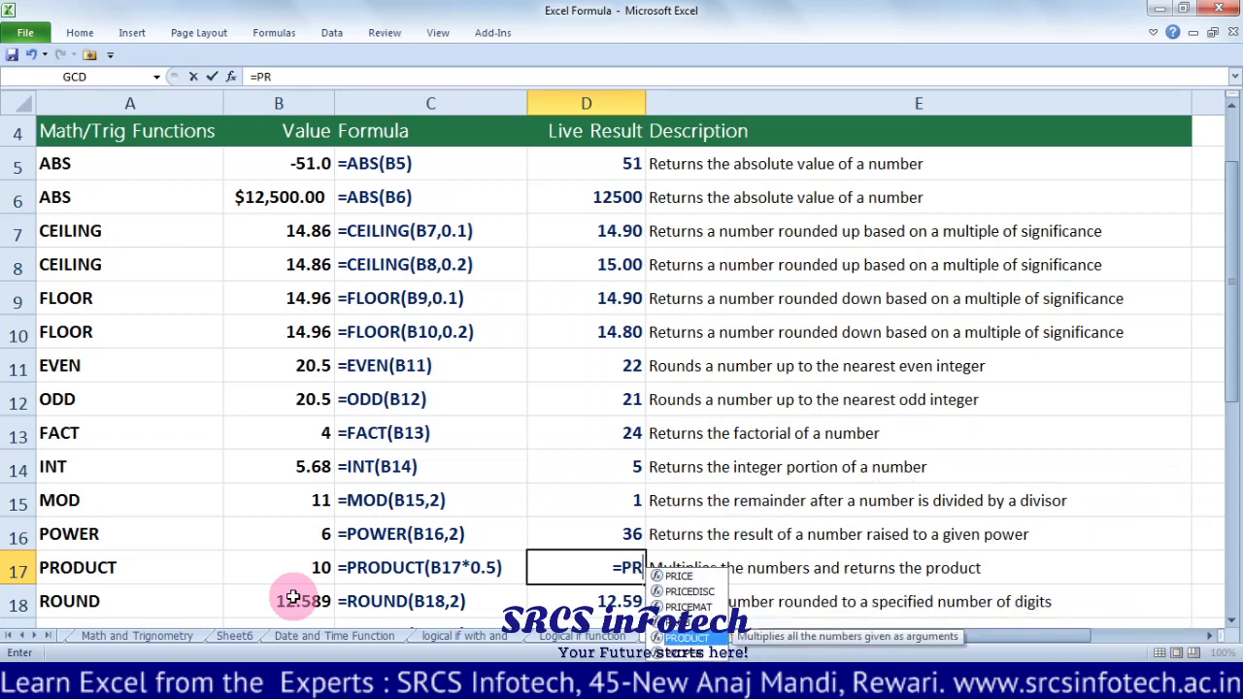
pyautogui.press('Tab')
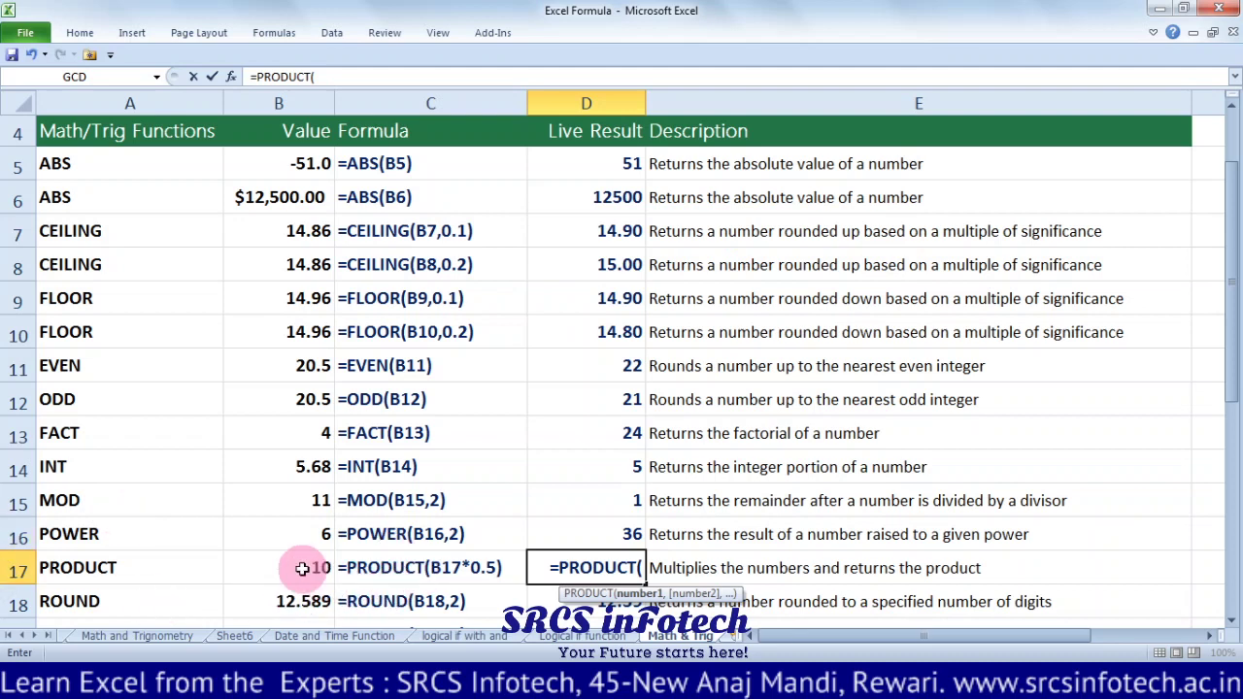
pyautogui.click(302, 568)
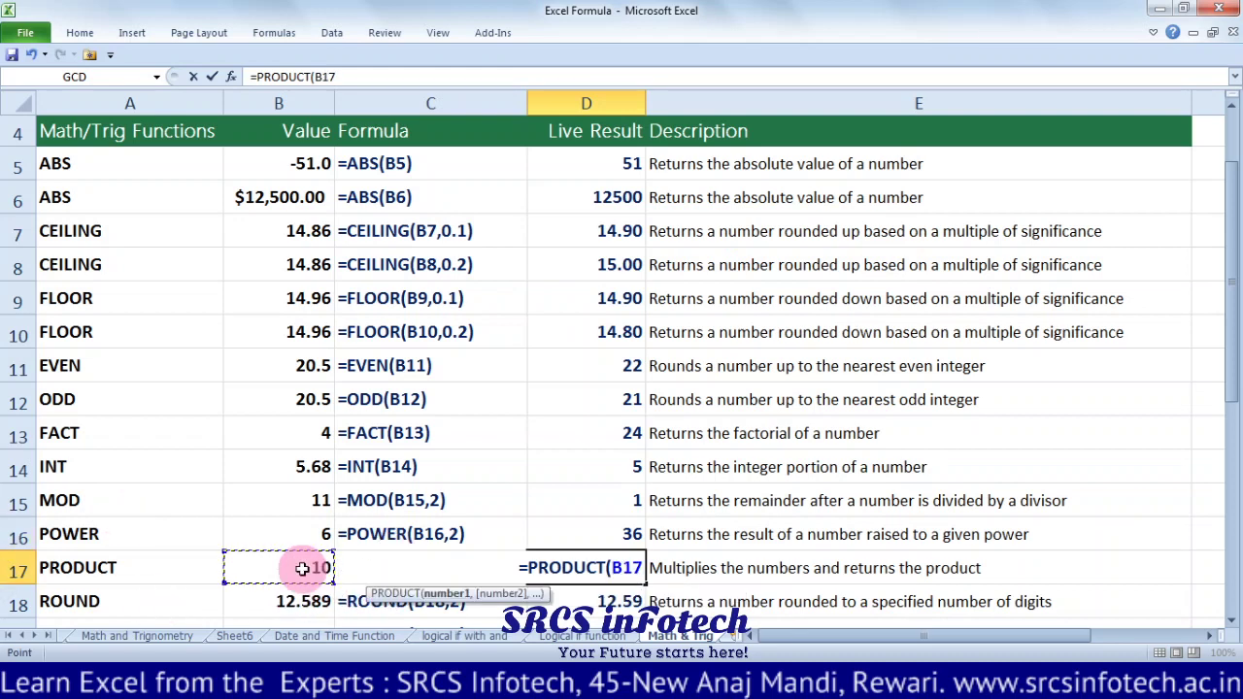
pyautogui.write('*')
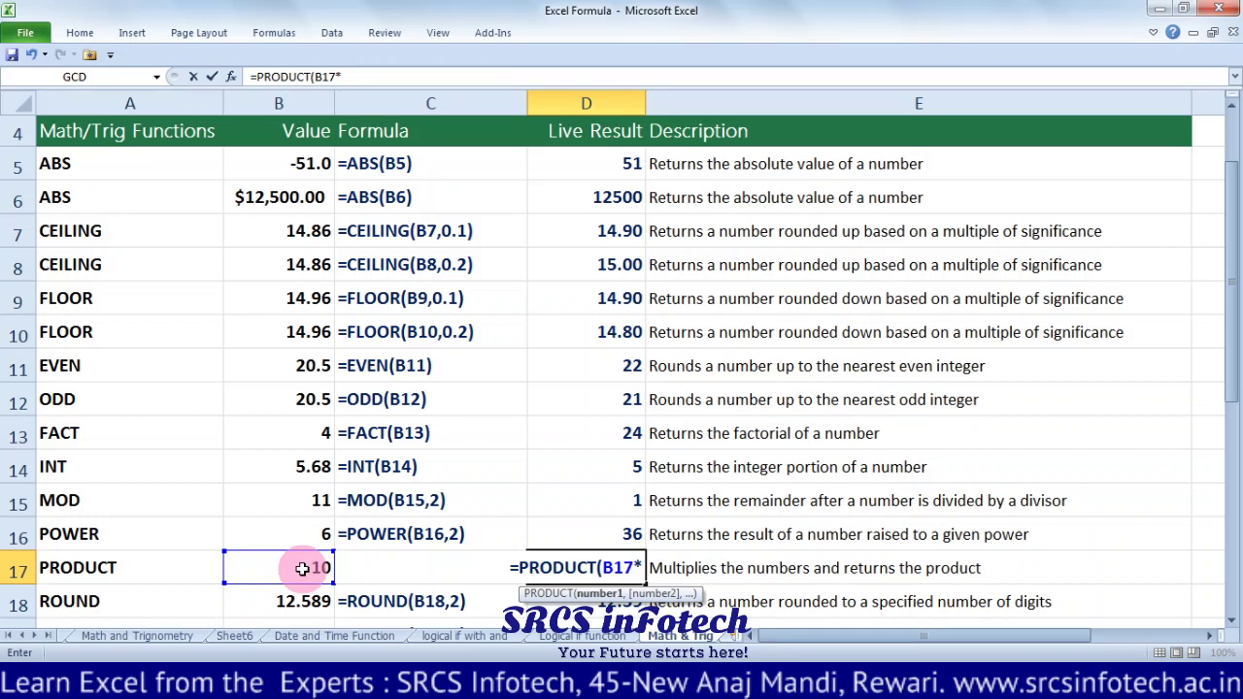
pyautogui.write('0.')
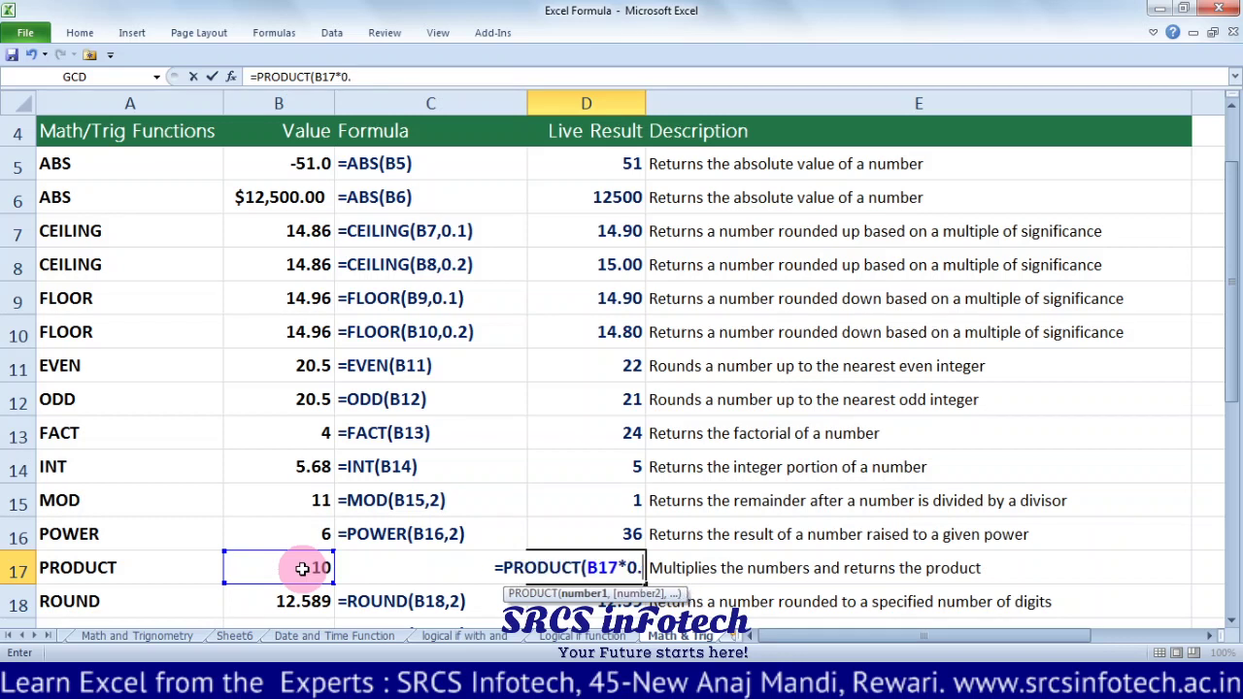
pyautogui.write('5)')
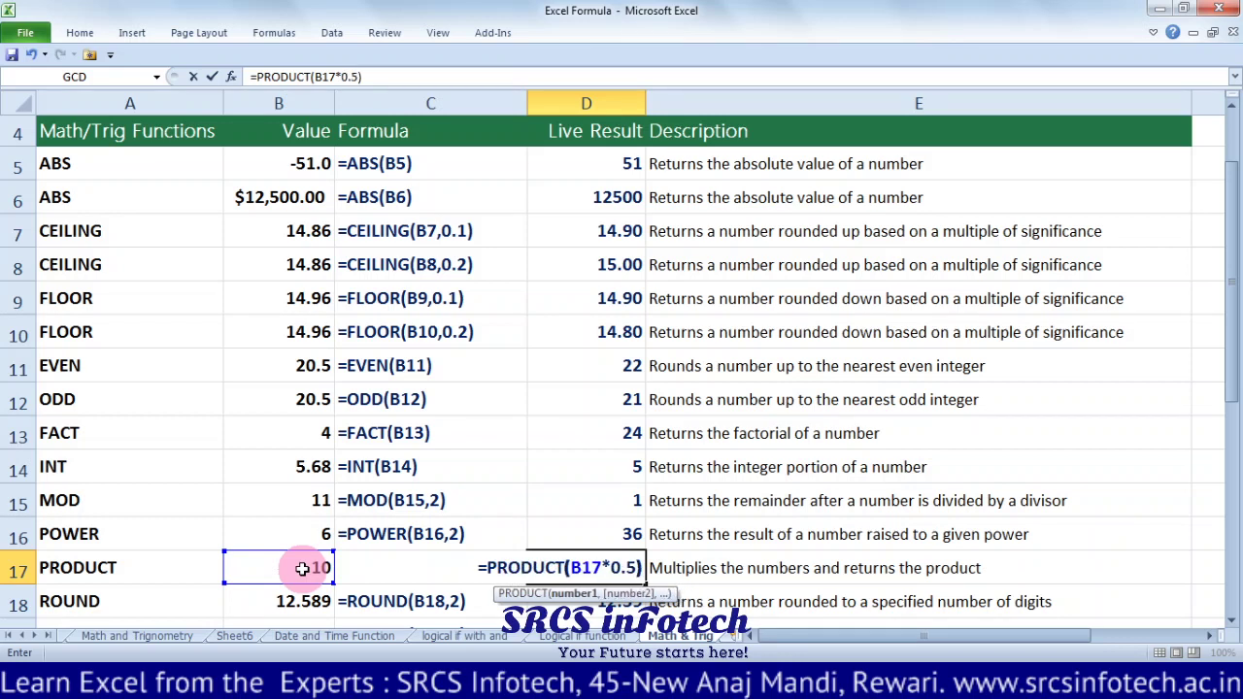
pyautogui.press('Return')
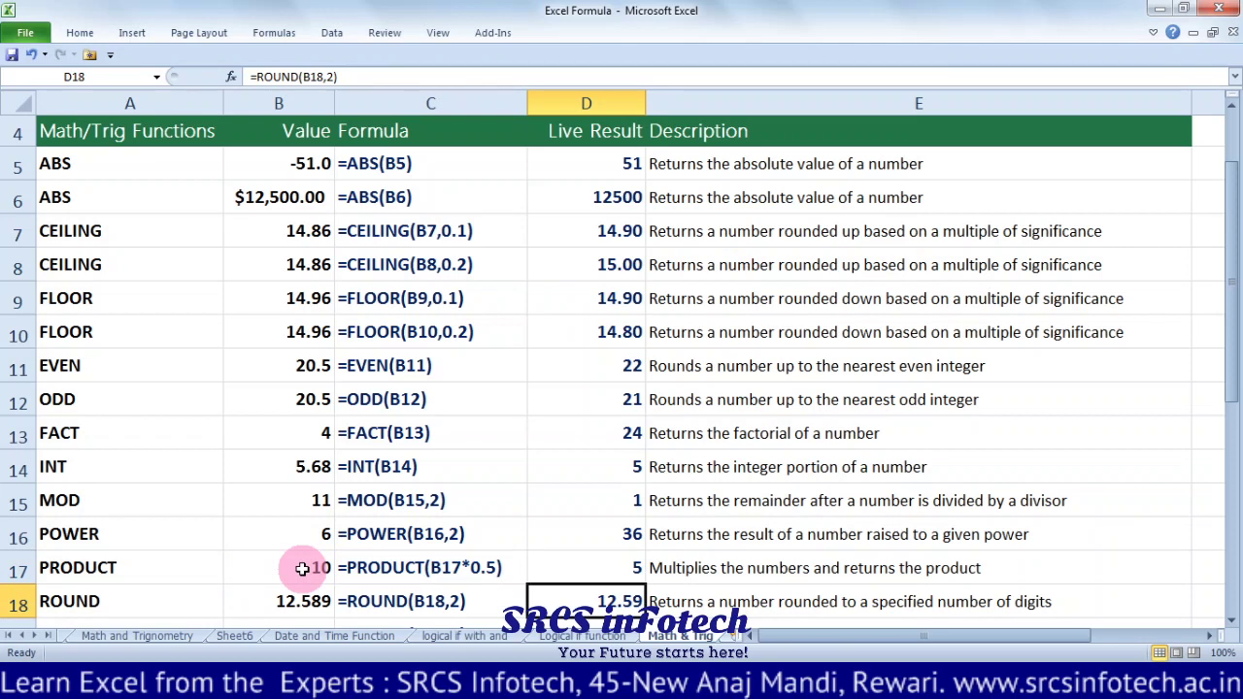
# Enter =ROUND(B18,2) in D18, rounding 12.589 to 12.59.
pyautogui.press('Left')
pyautogui.press('Left')
pyautogui.press('Down')
pyautogui.press('Down')
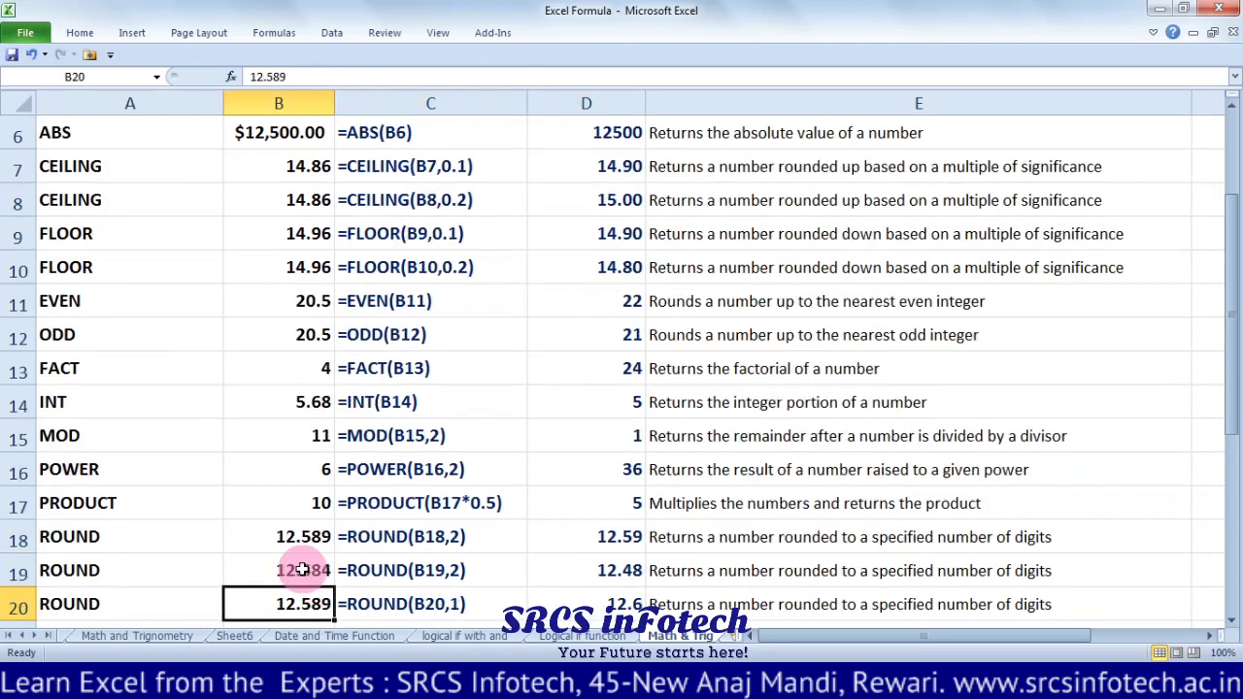
pyautogui.press('Down')
pyautogui.press('Up')
pyautogui.press('Up')
pyautogui.press('Up')
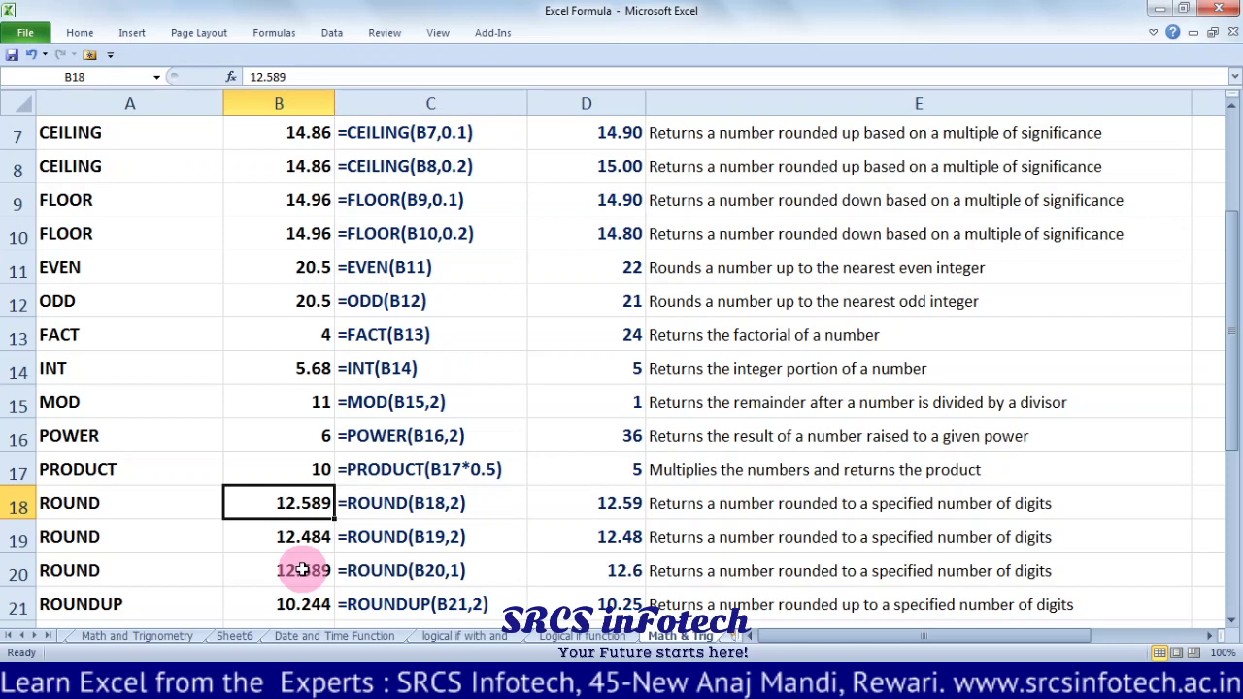
pyautogui.press('Right')
pyautogui.press('Left')
pyautogui.press('Right')
pyautogui.press('Right')
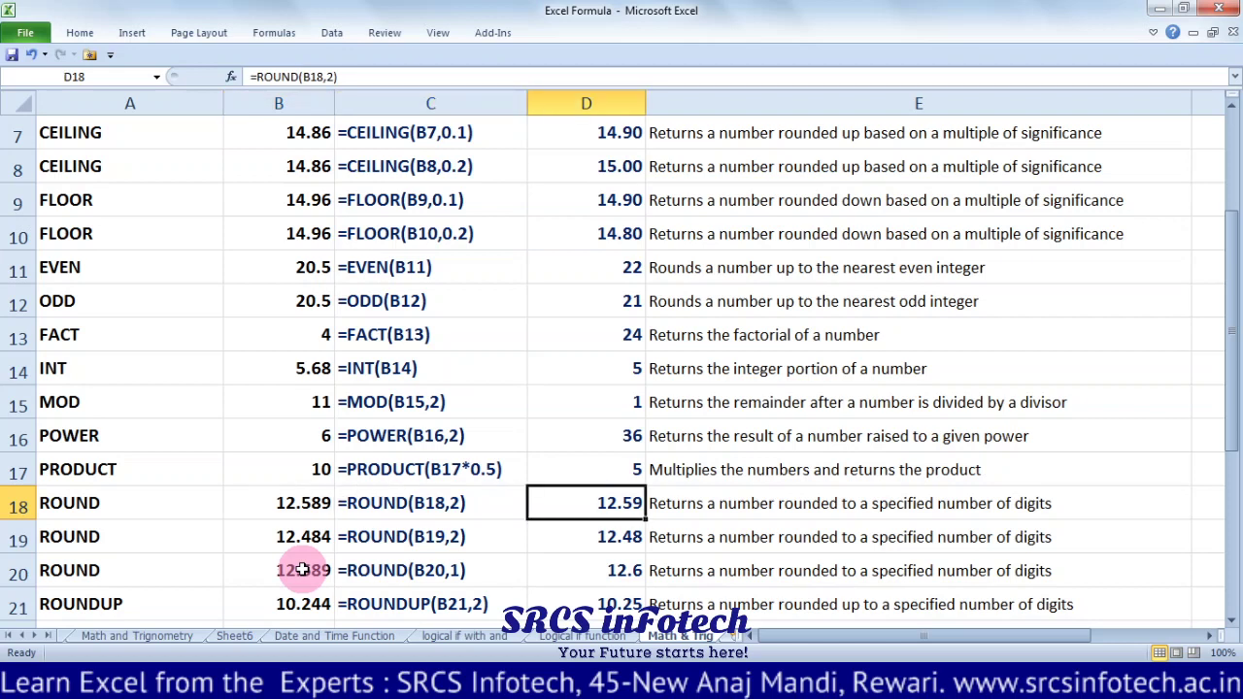
pyautogui.write('=R')
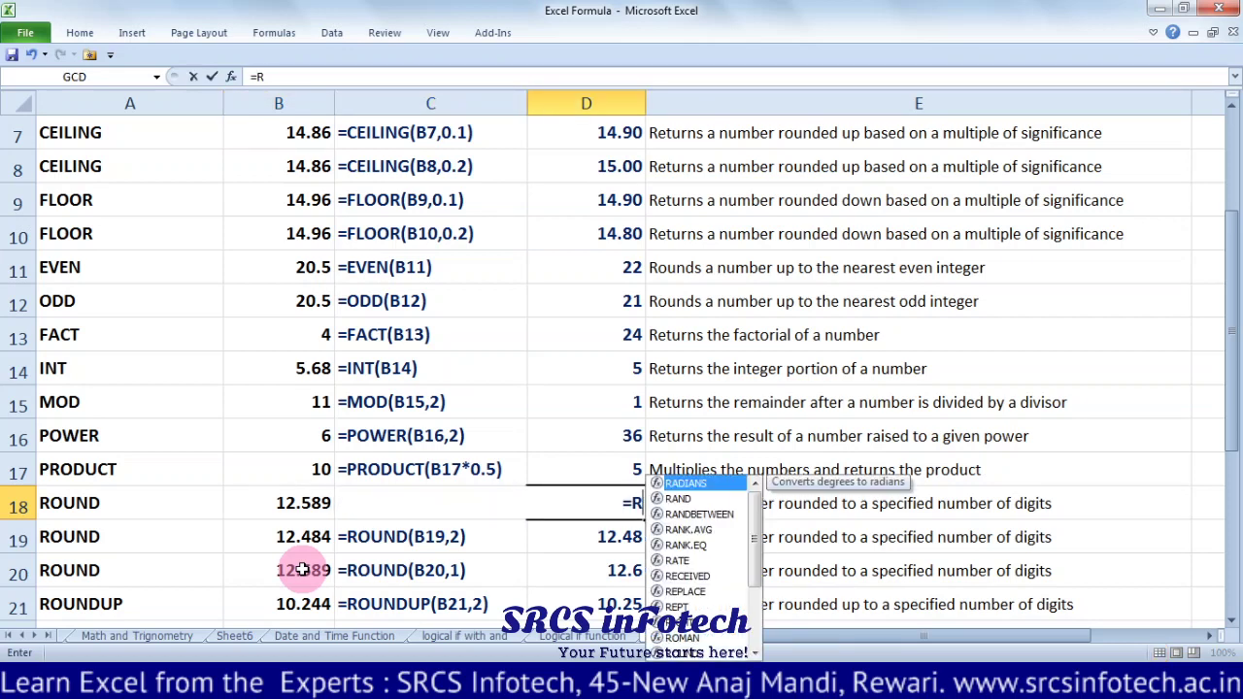
pyautogui.write('OUND')
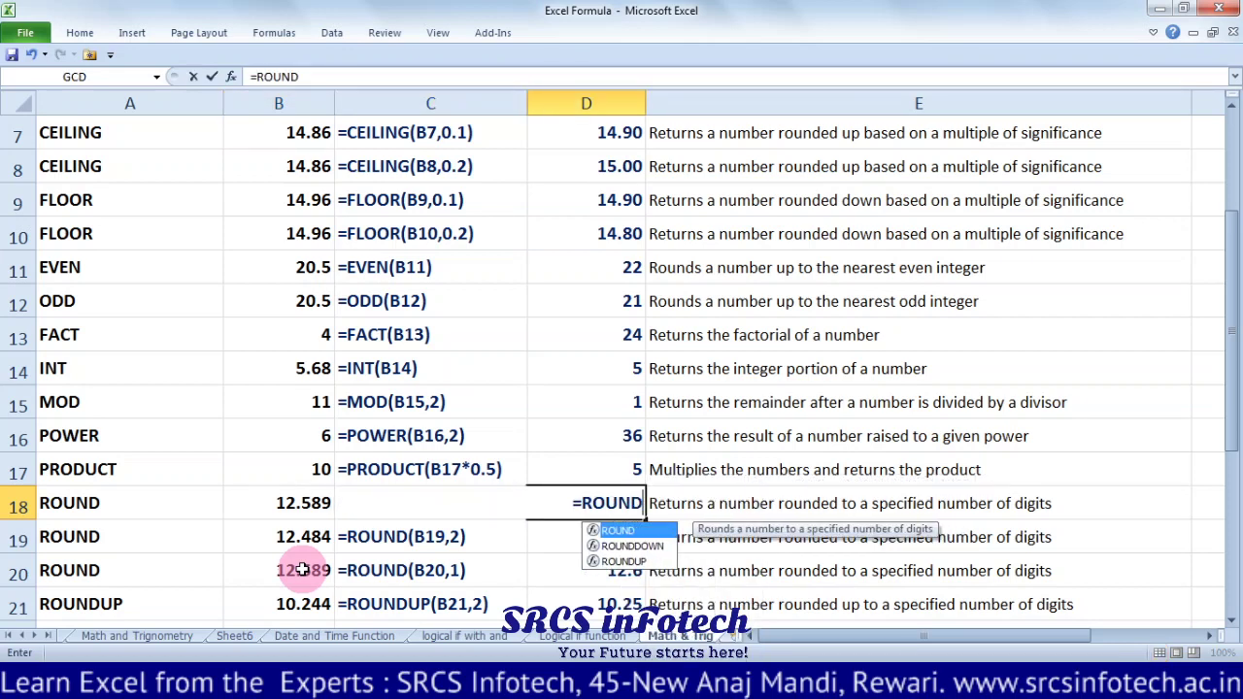
pyautogui.write('(')
pyautogui.press('Left')
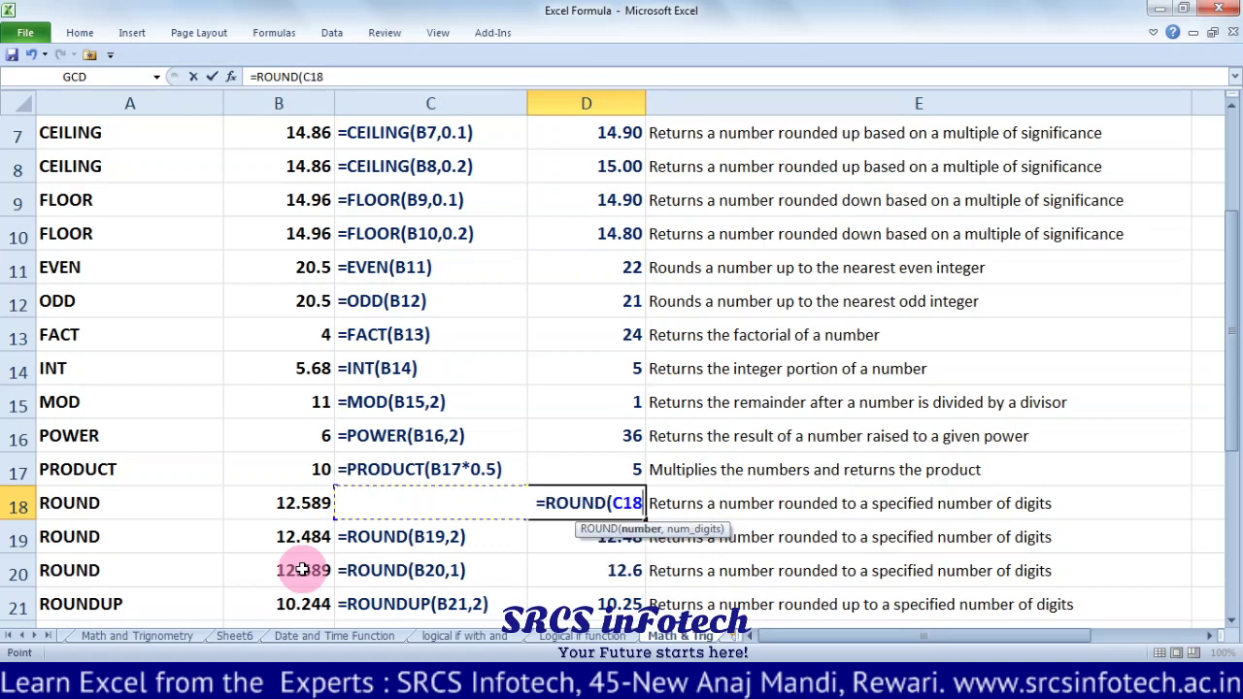
pyautogui.press('Left')
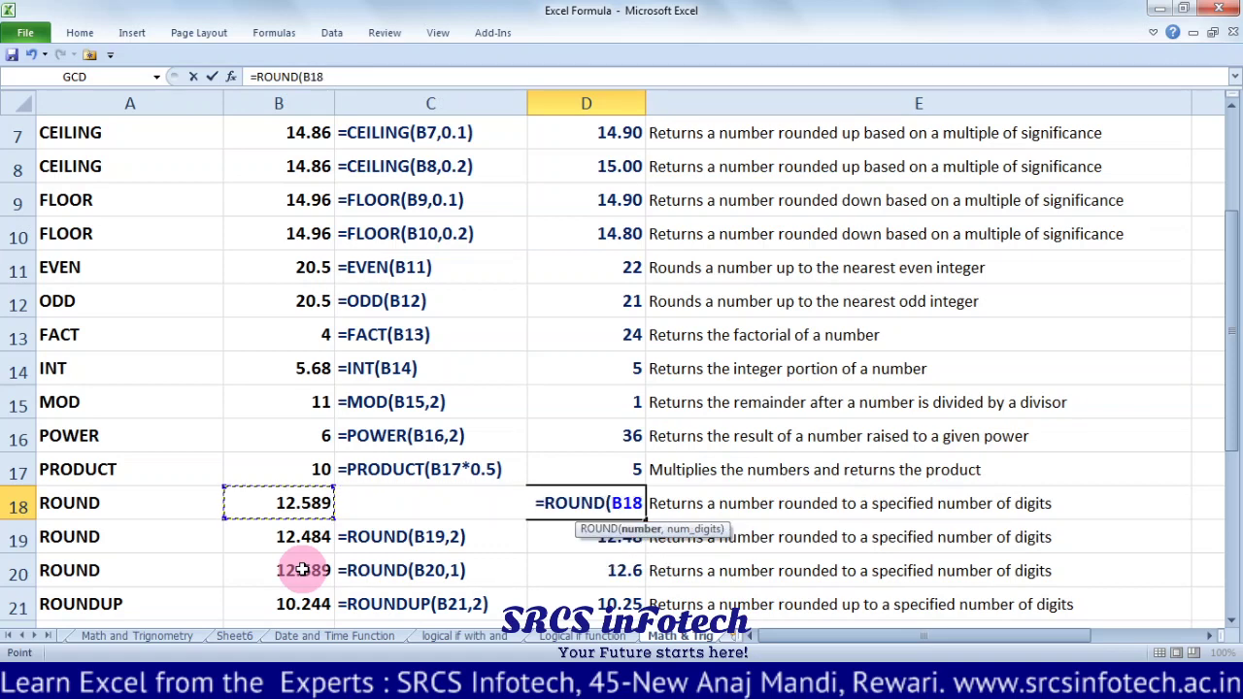
pyautogui.write(',')
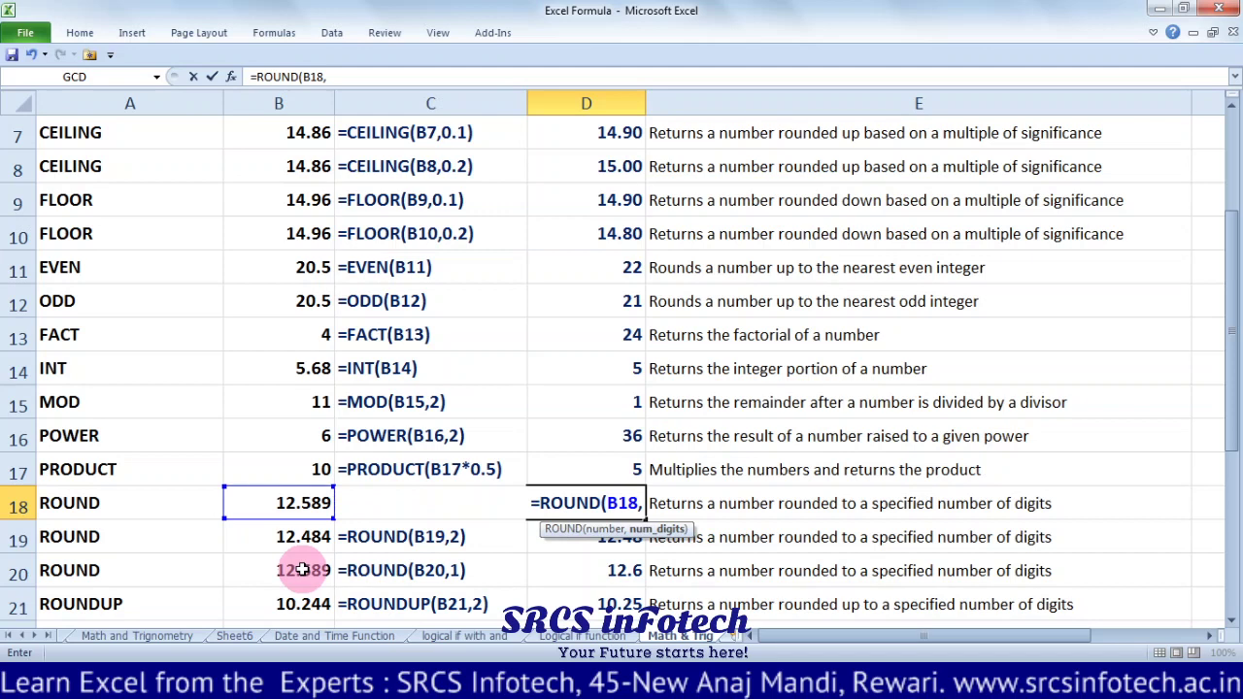
pyautogui.write('2)')
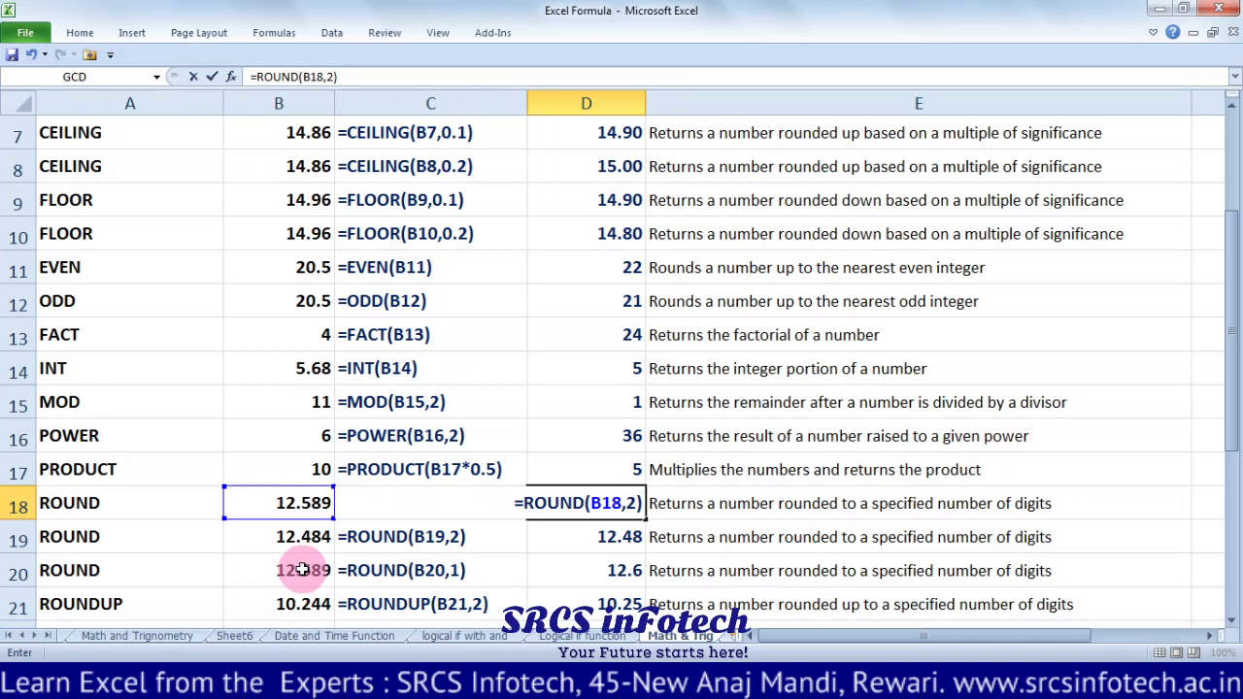
pyautogui.press('Return')
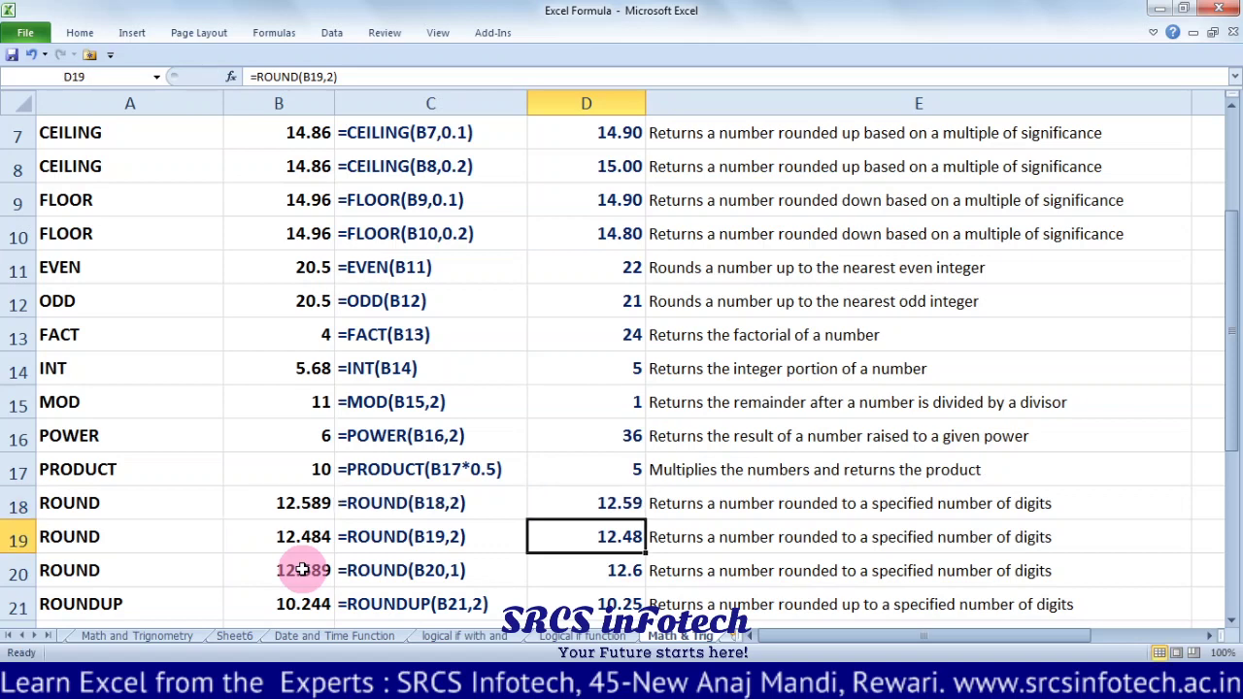
# Enter =ROUND(B19,2) in D19 so it shows 12.48.
pyautogui.press('Up')
pyautogui.press('Left')
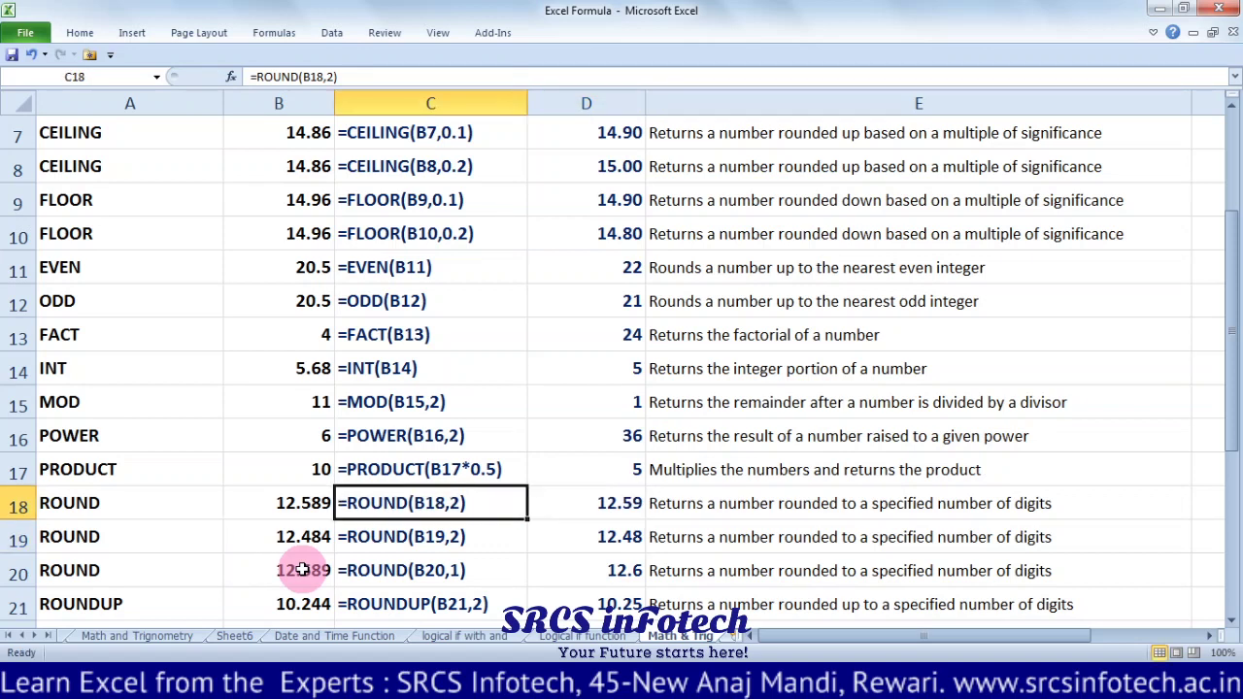
pyautogui.press('Left')
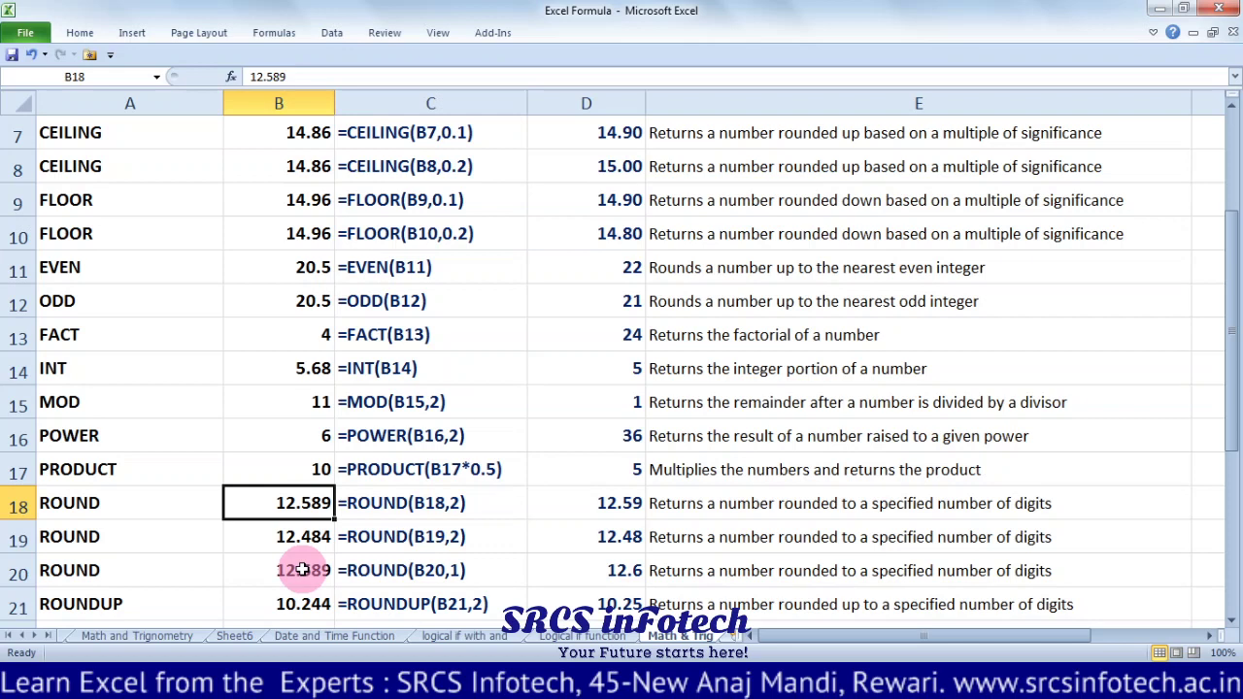
pyautogui.press('Down')
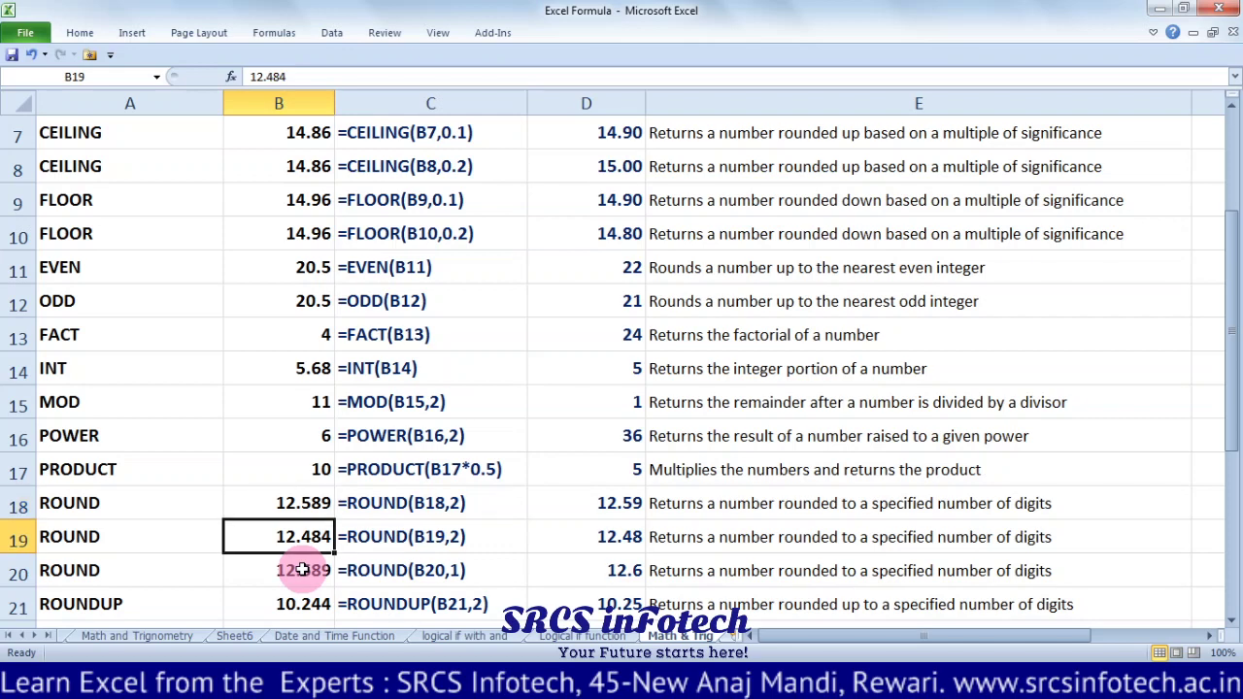
pyautogui.press('Right')
pyautogui.press('Right')
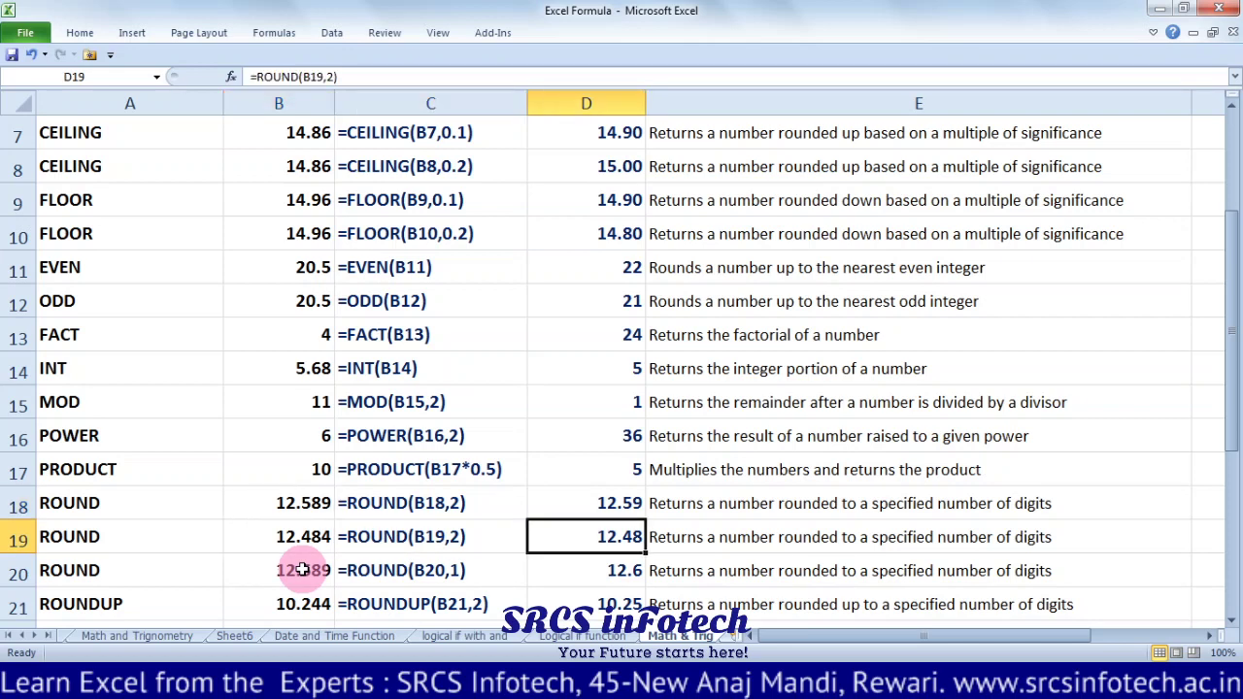
pyautogui.write('=')
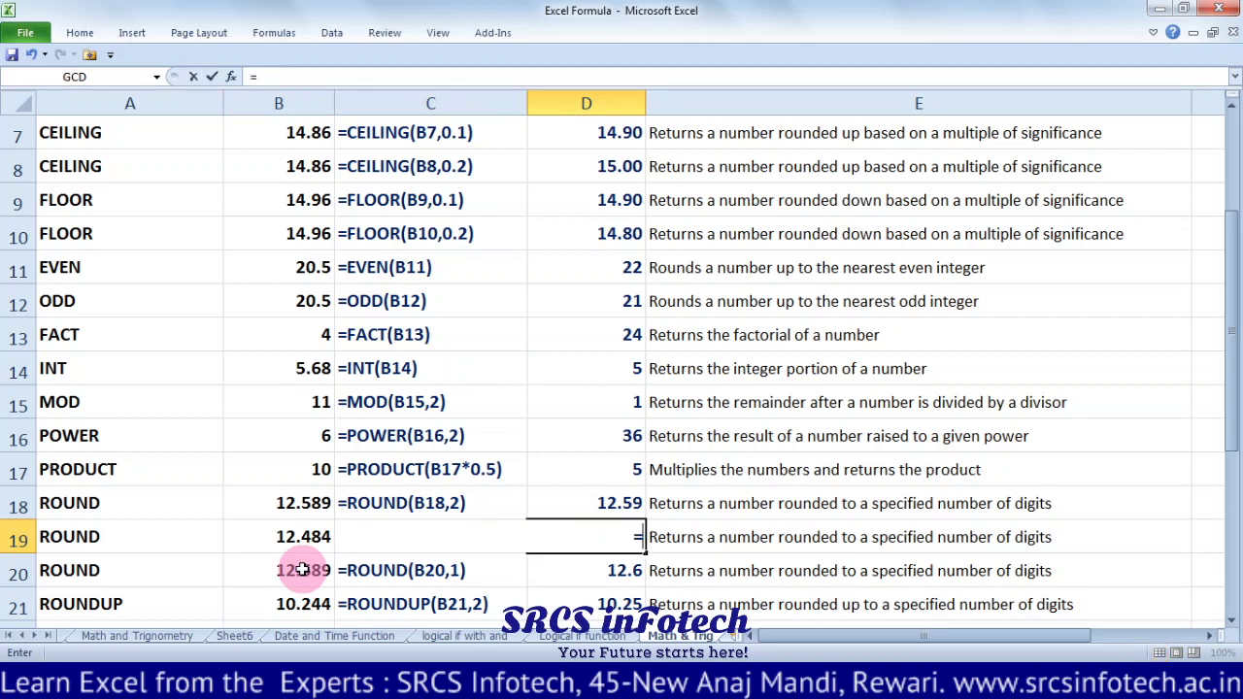
pyautogui.write('ROUN')
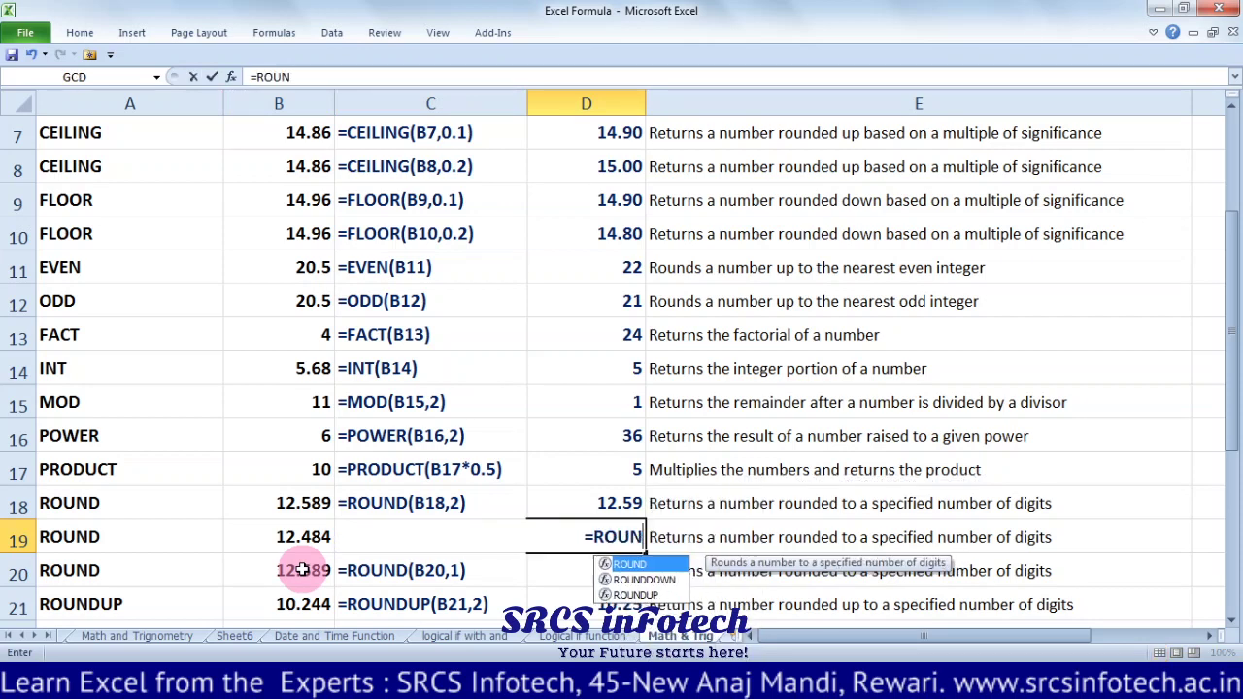
pyautogui.write('D(')
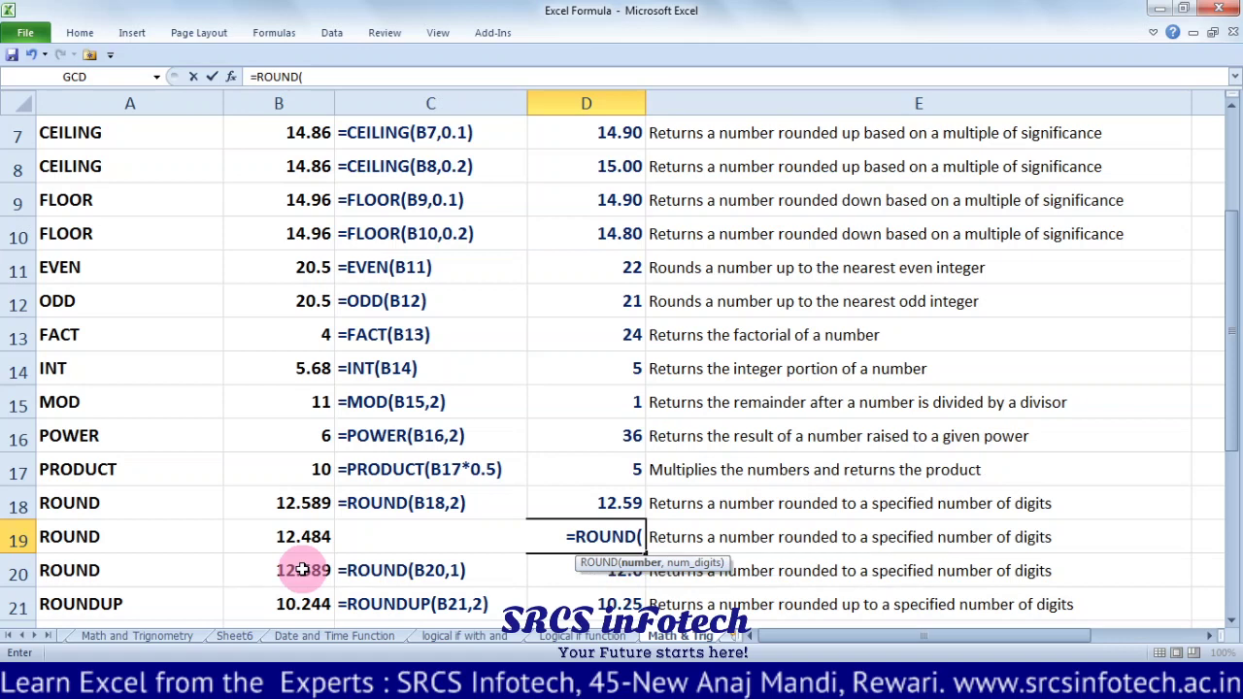
pyautogui.click(303, 543)
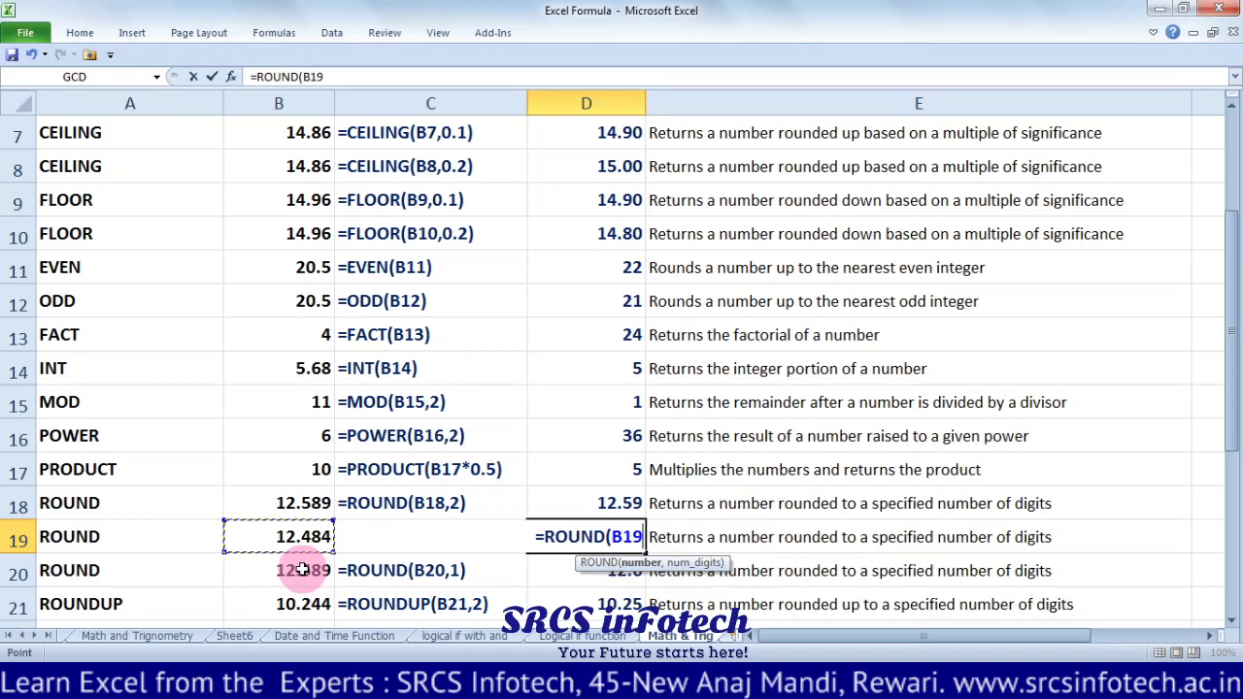
pyautogui.write(',2)')
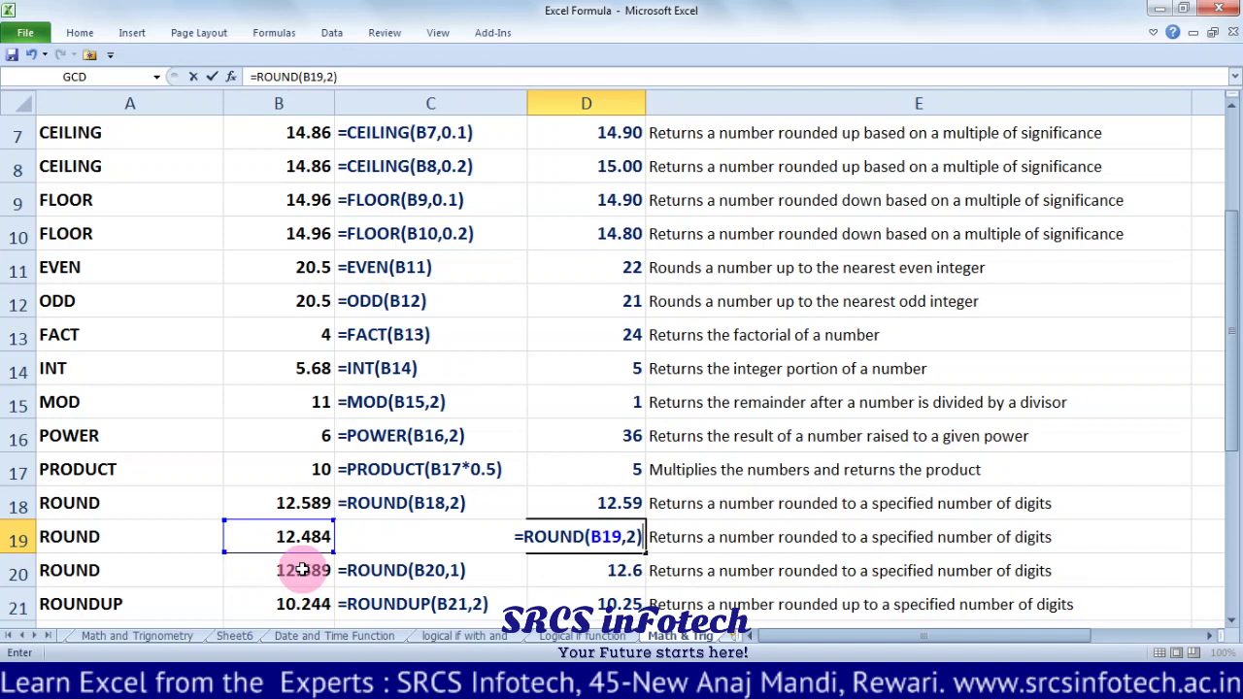
pyautogui.press('Return')
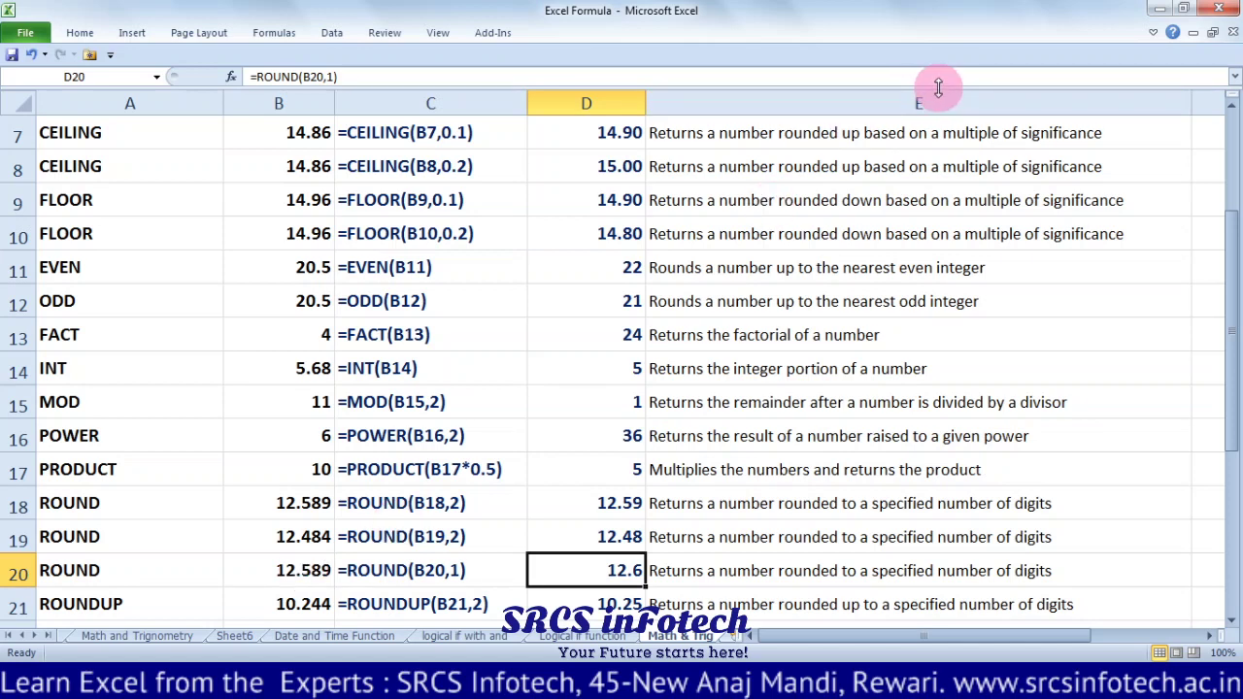
# Enter =ROUND(B20,1) in D20, giving 12.6, and recheck the cell.
pyautogui.write('=RO')
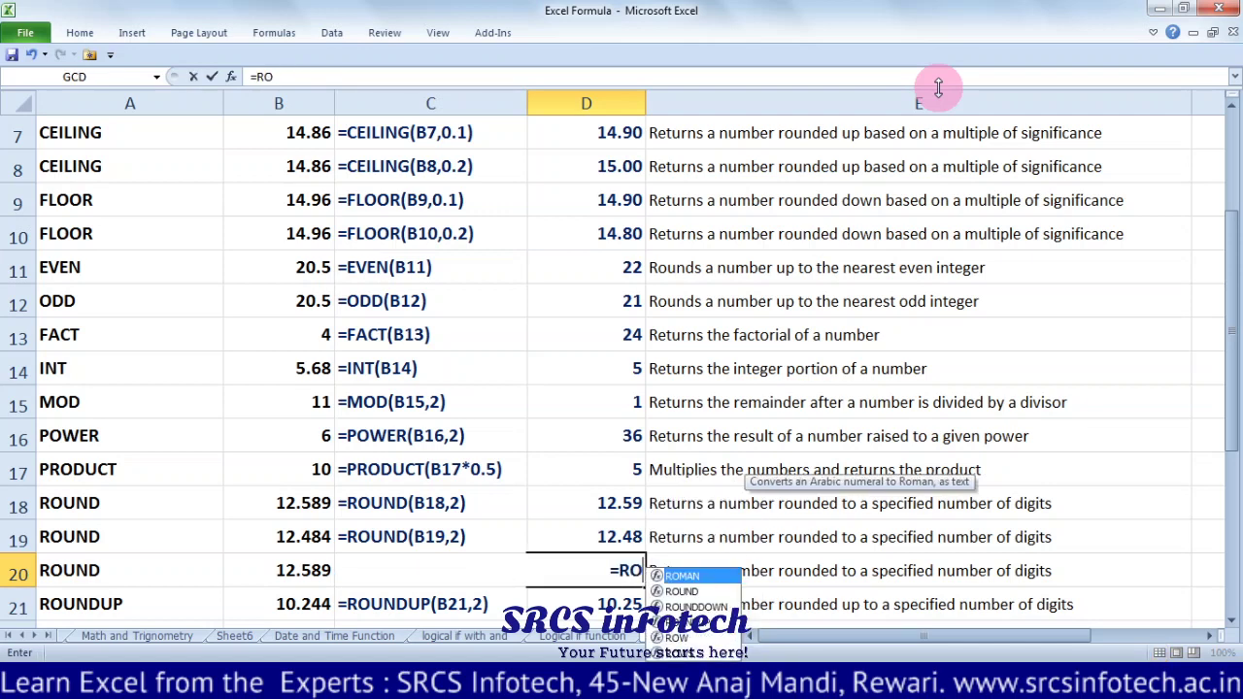
pyautogui.write('UND')
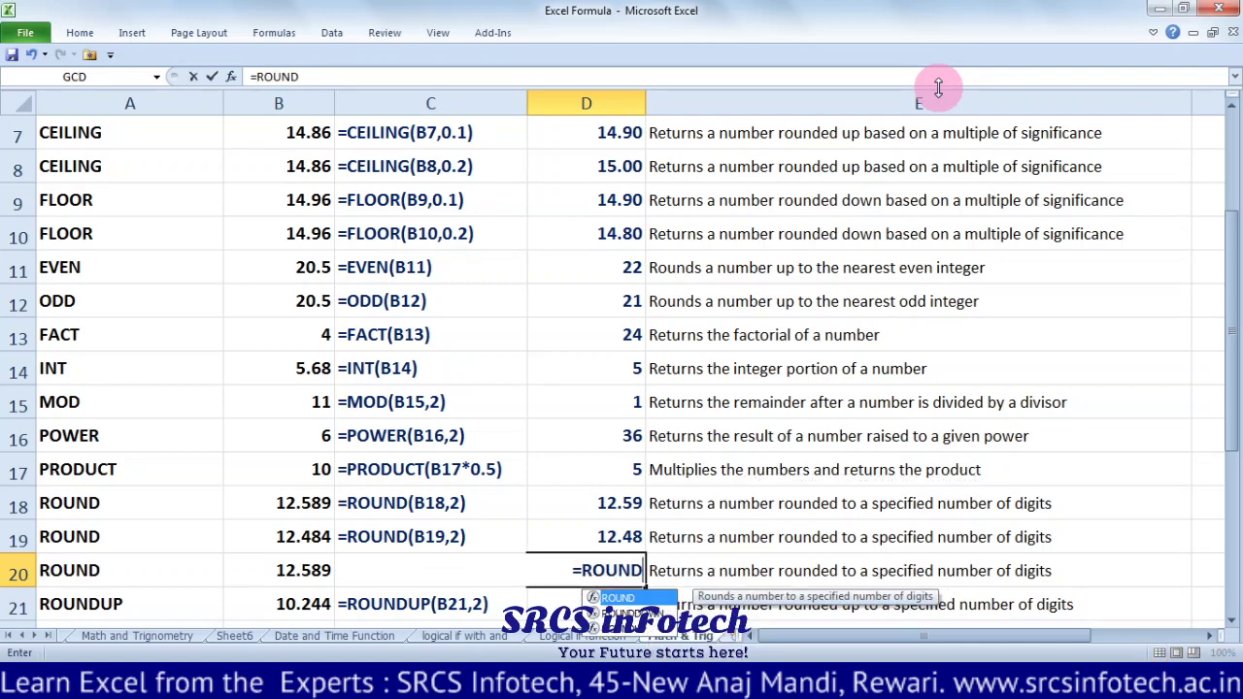
pyautogui.write('(')
pyautogui.press('Left')
pyautogui.press('Left')
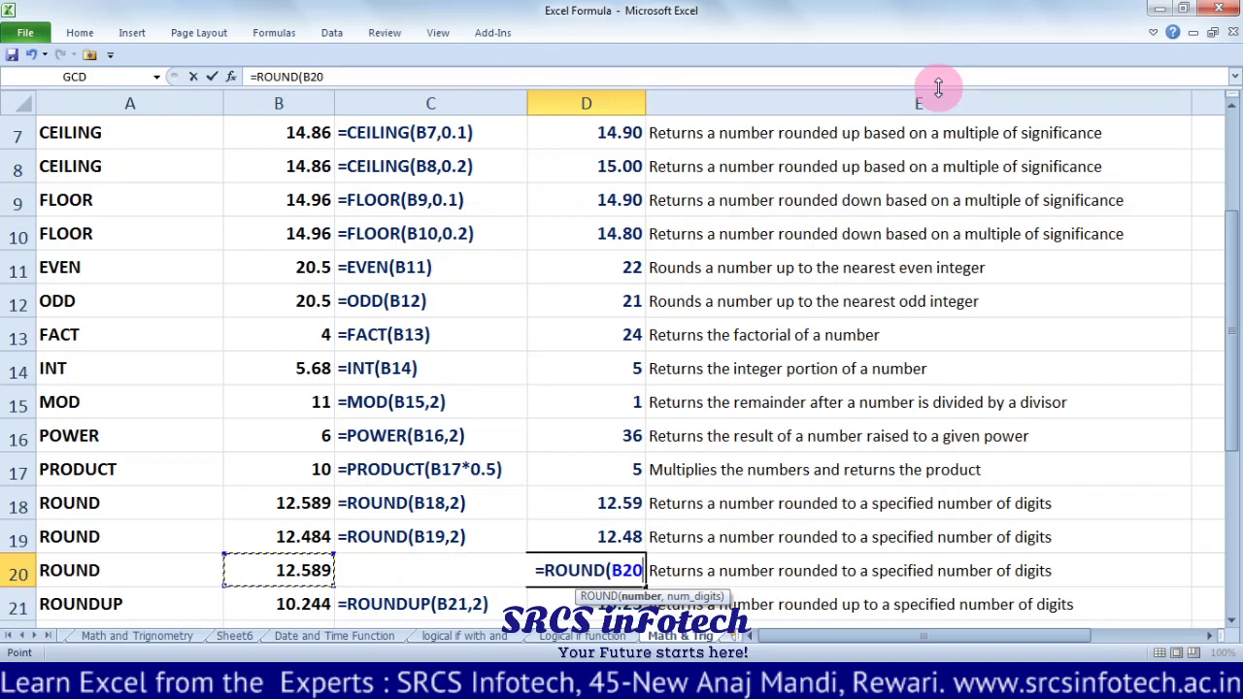
pyautogui.write(',1')
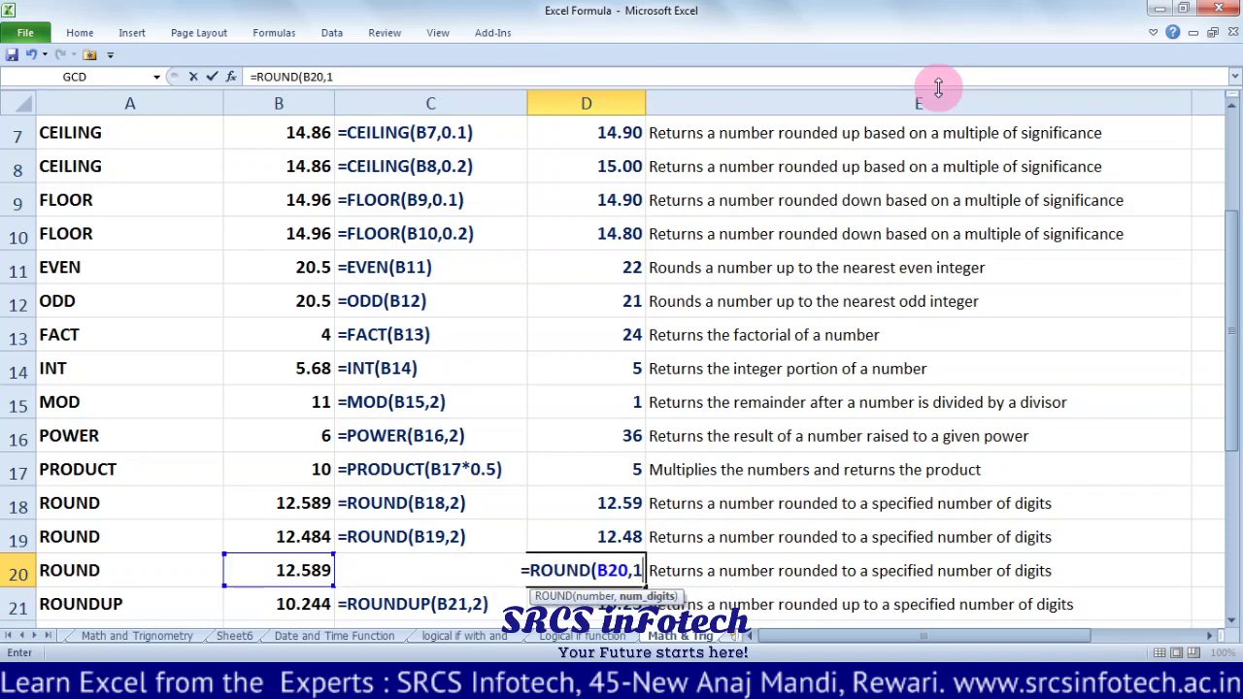
pyautogui.write(')')
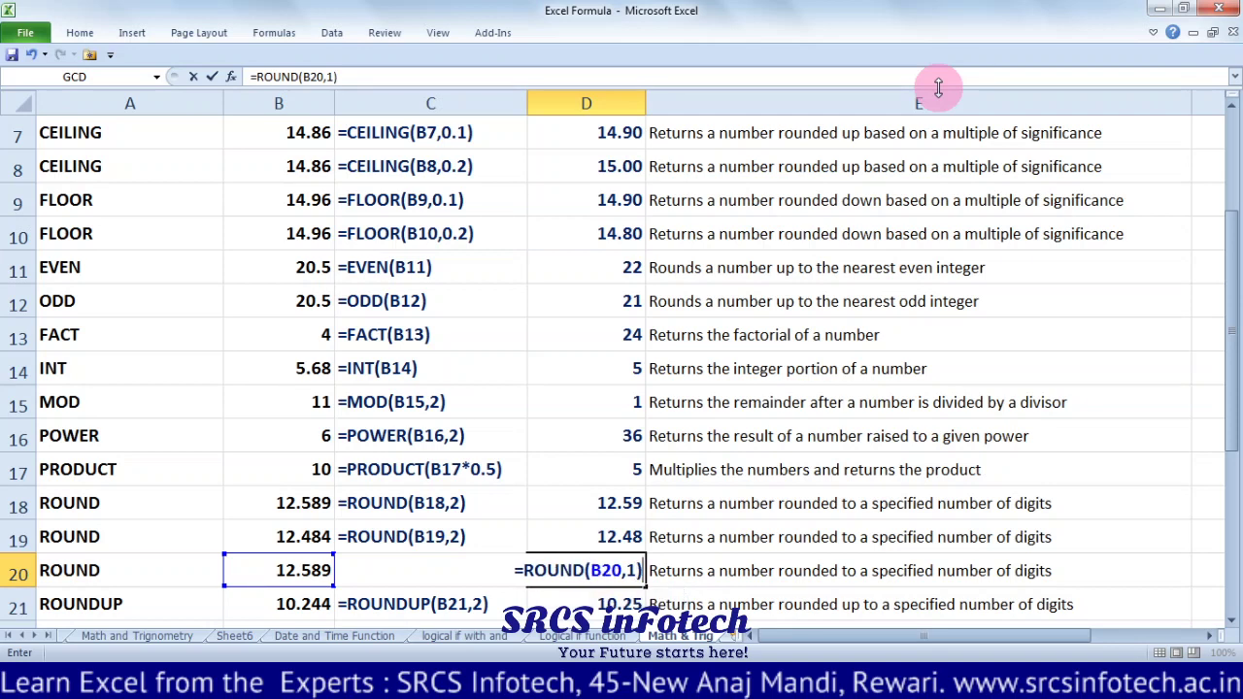
pyautogui.press('Return')
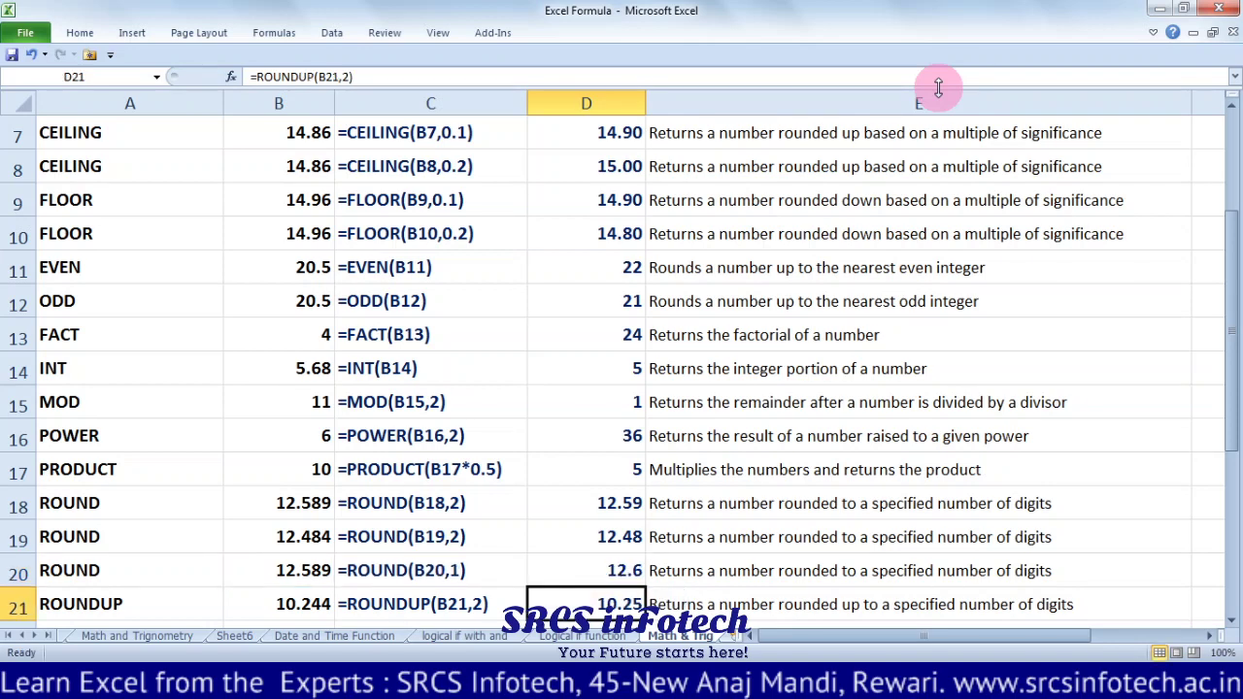
pyautogui.press('Up')
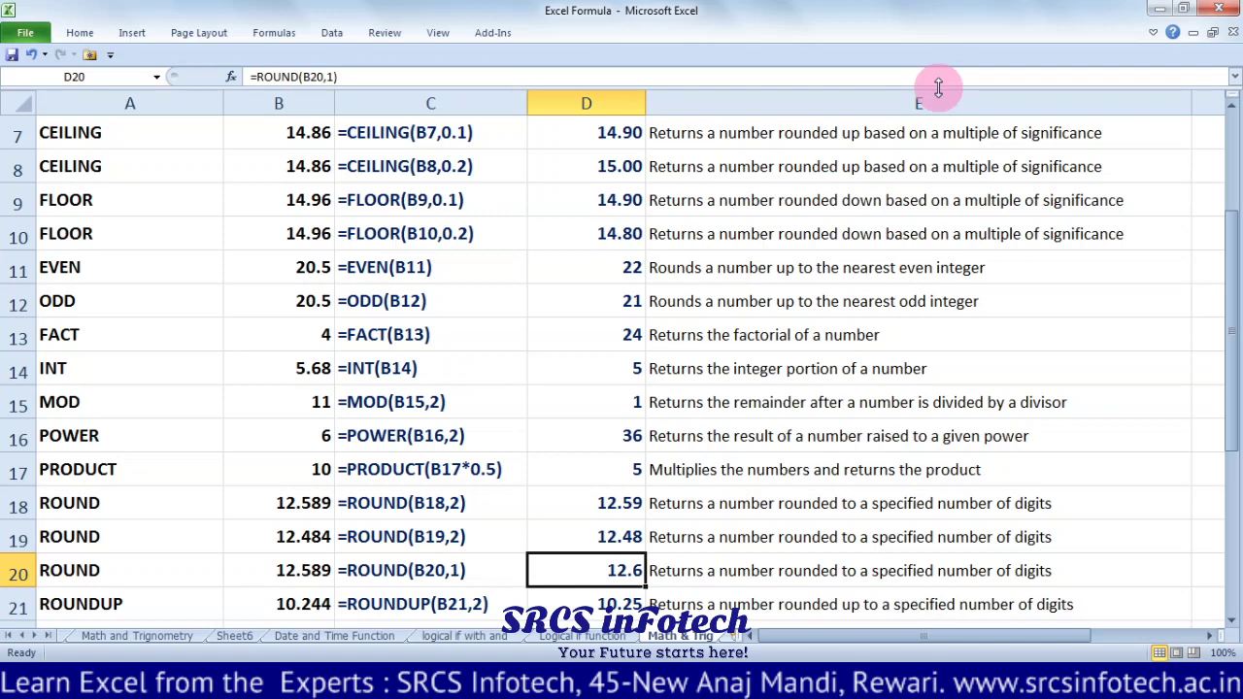
pyautogui.press('Down')
pyautogui.press('Down')
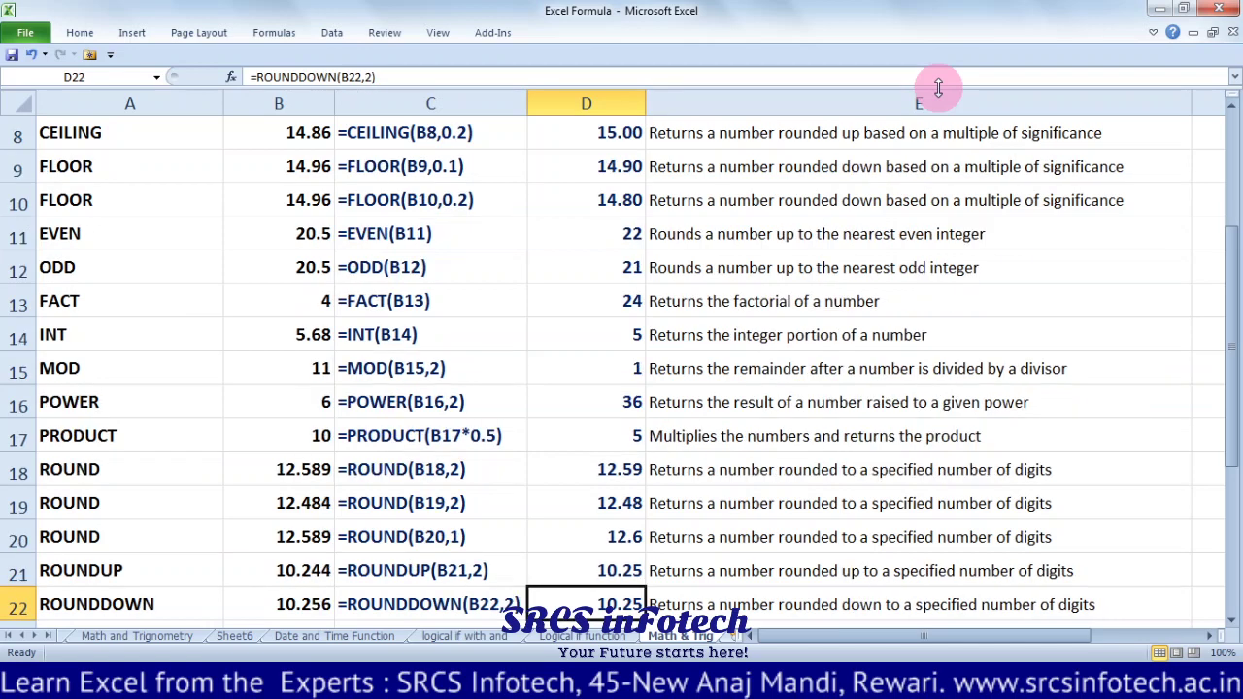
pyautogui.press('Down')
pyautogui.press('Up')
pyautogui.press('Up')
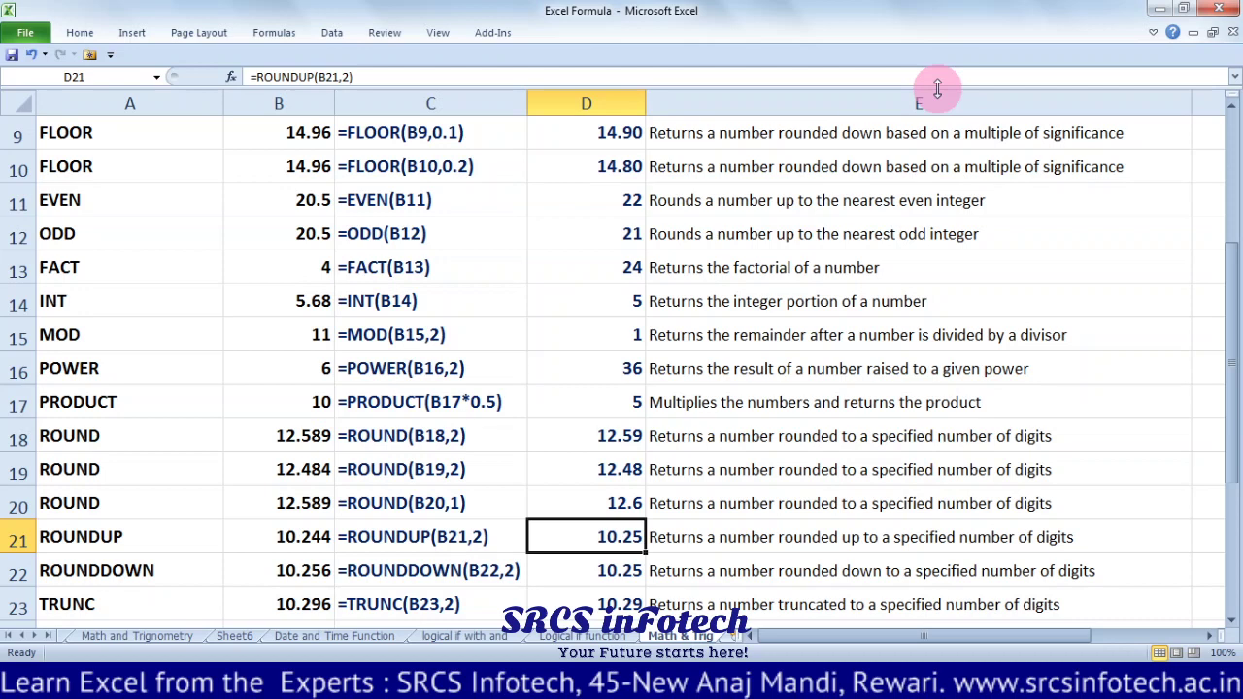
pyautogui.press('Down')
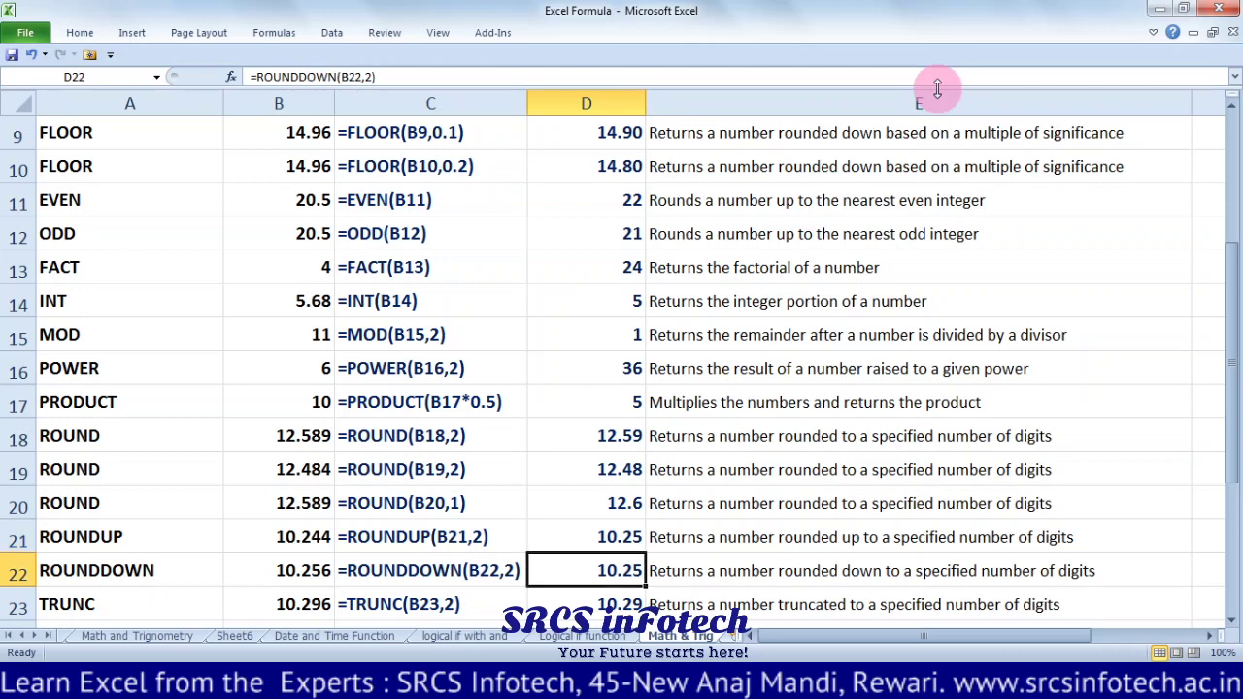
pyautogui.press('Up')
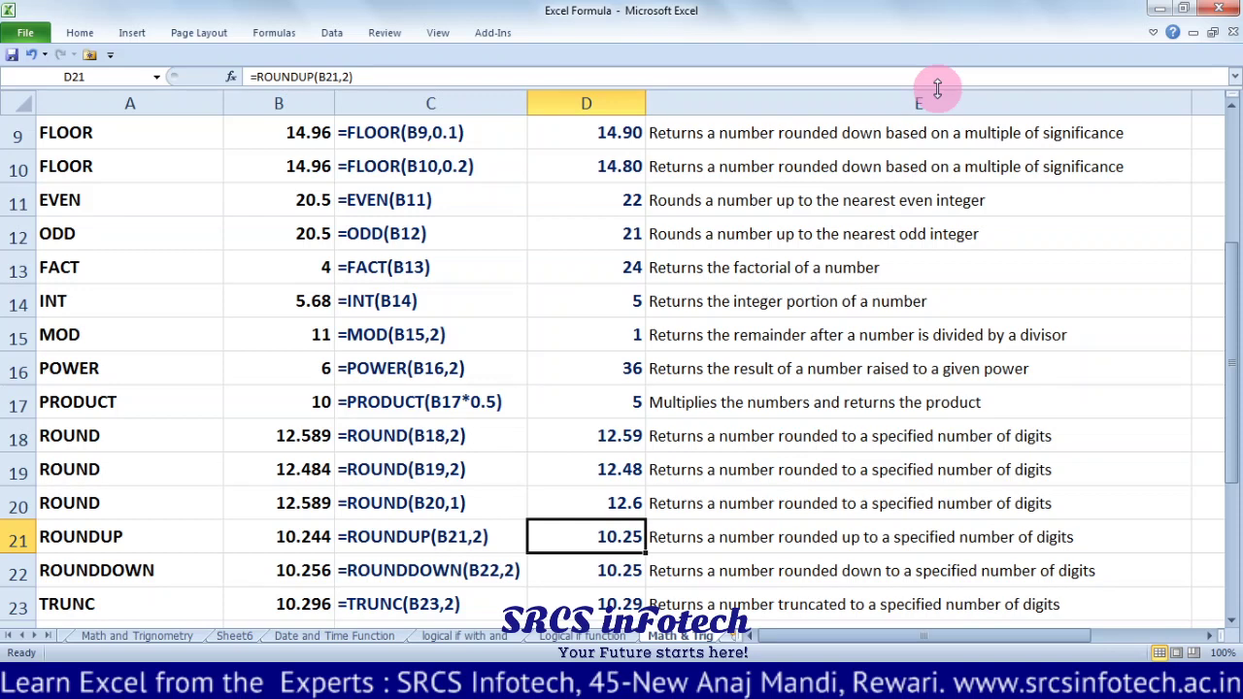
# Enter =ROUNDUP(B21,2) in D21, rounding 10.244 up to 10.25.
pyautogui.write('=ROU')
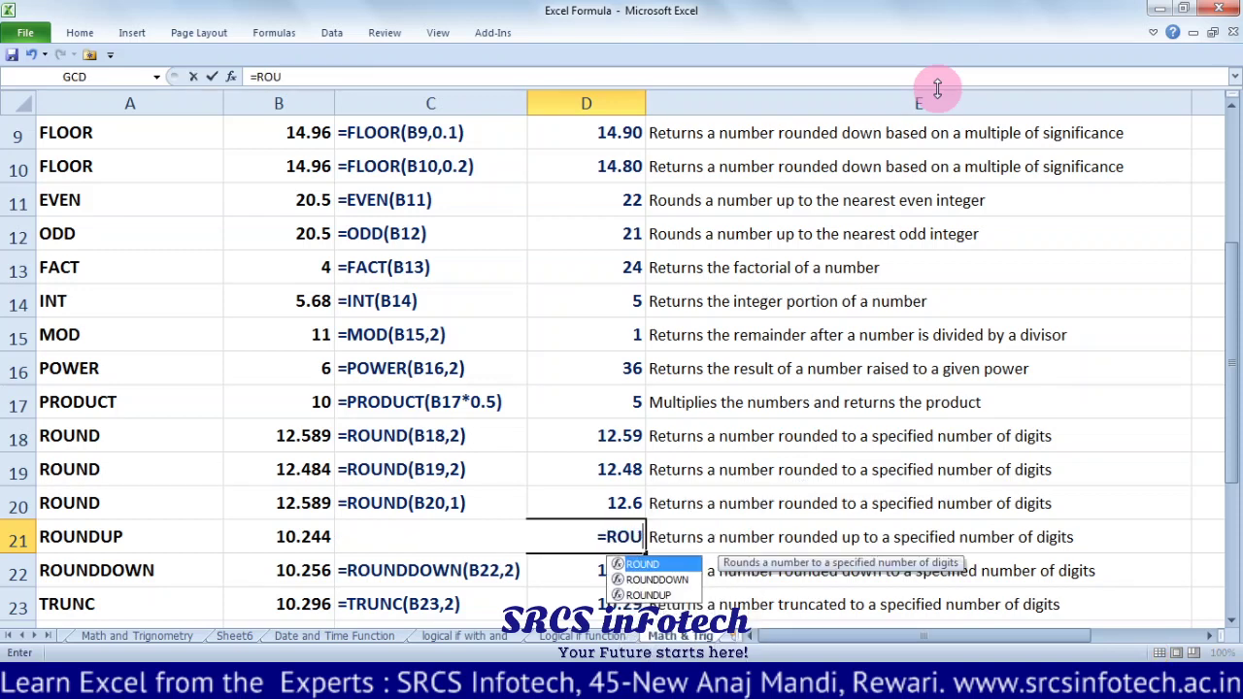
pyautogui.write('NDUP')
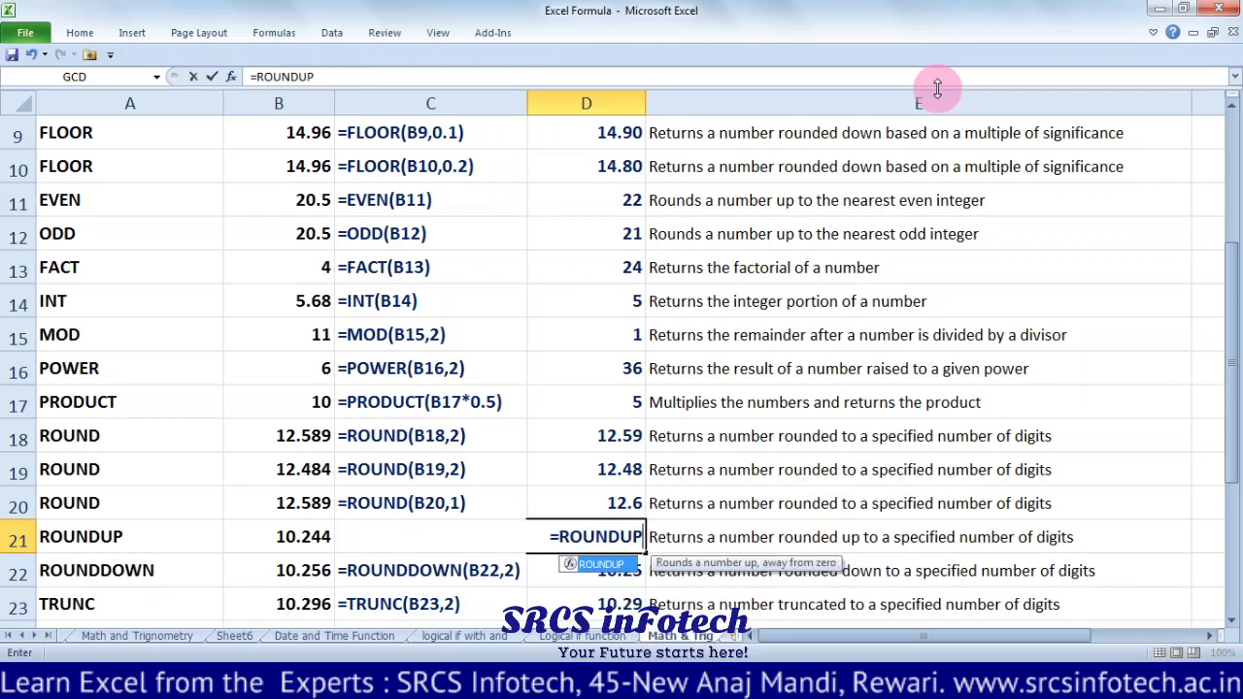
pyautogui.write('(')
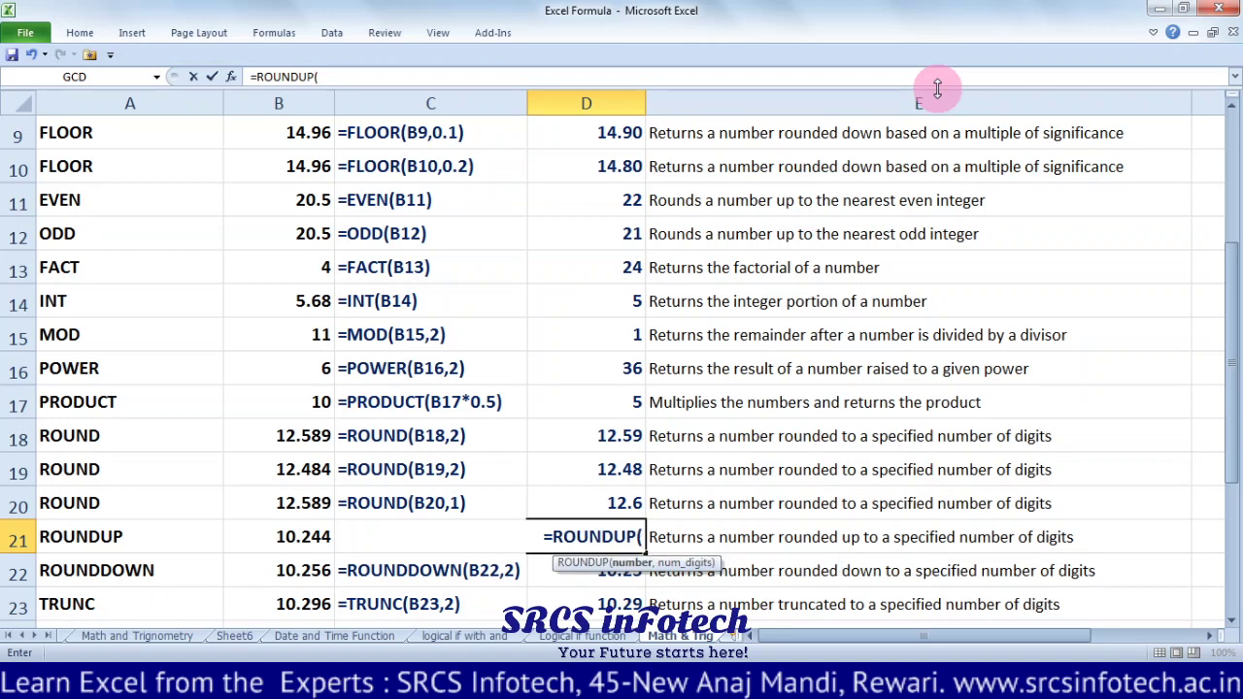
pyautogui.press('Left')
pyautogui.press('Left')
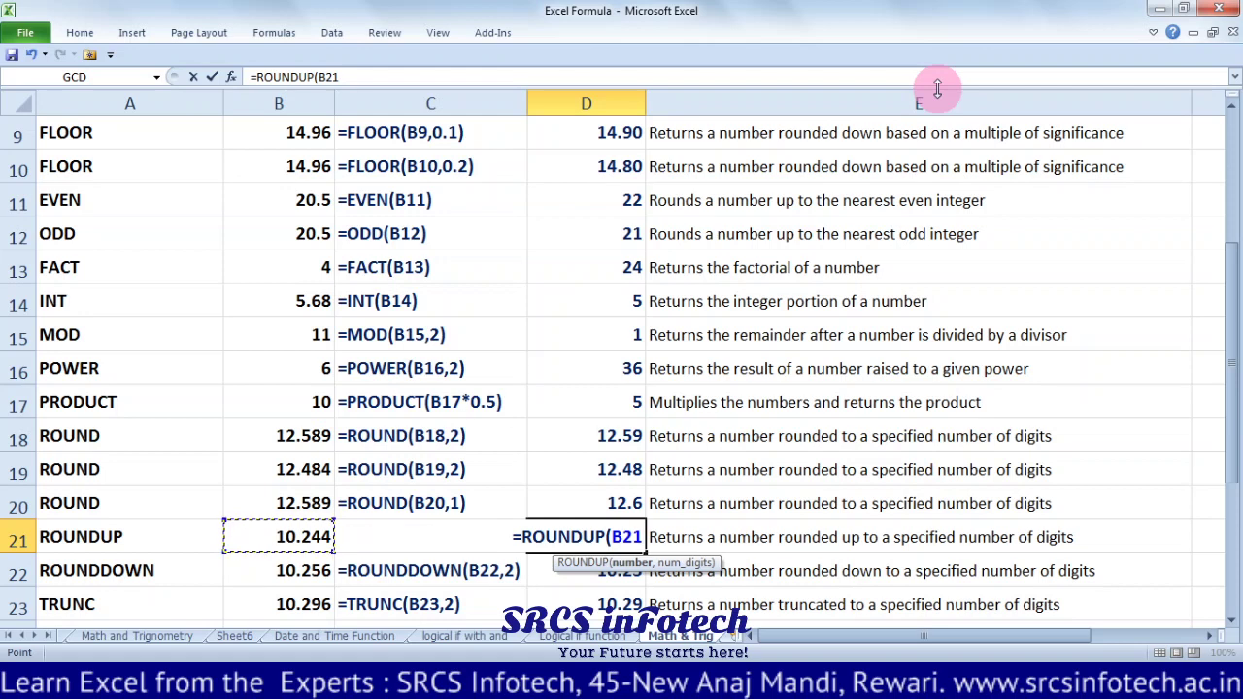
pyautogui.write(',2')
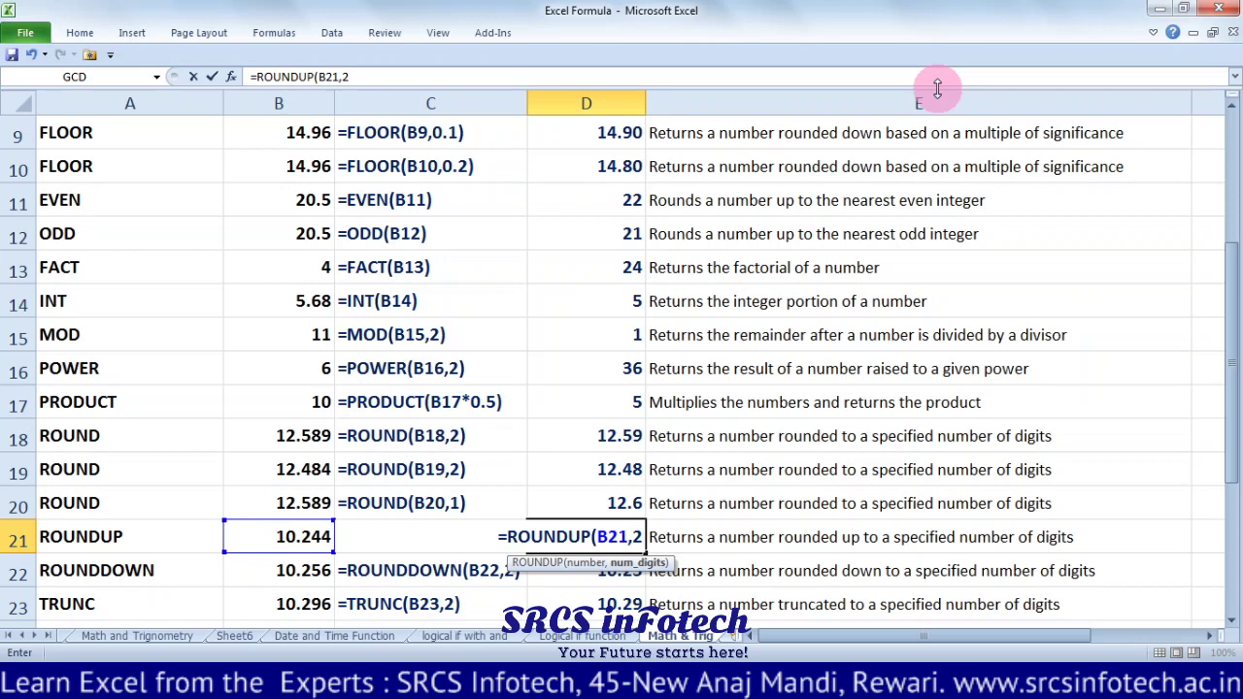
pyautogui.write(')')
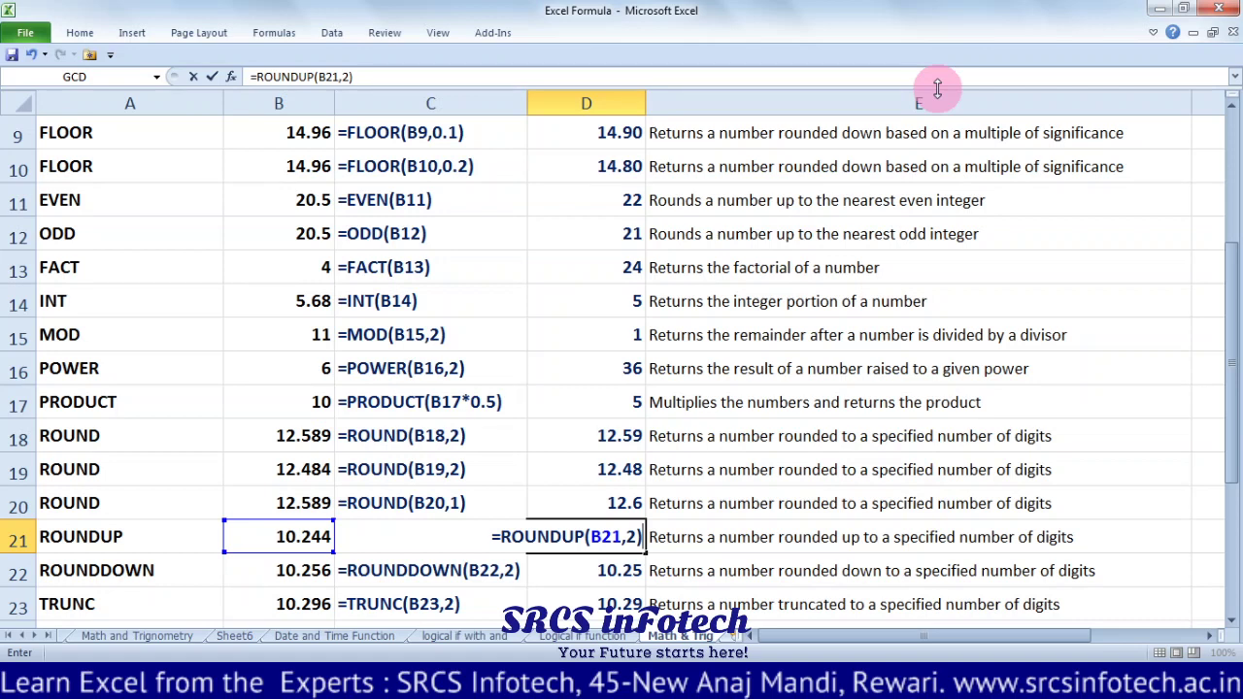
pyautogui.press('Return')
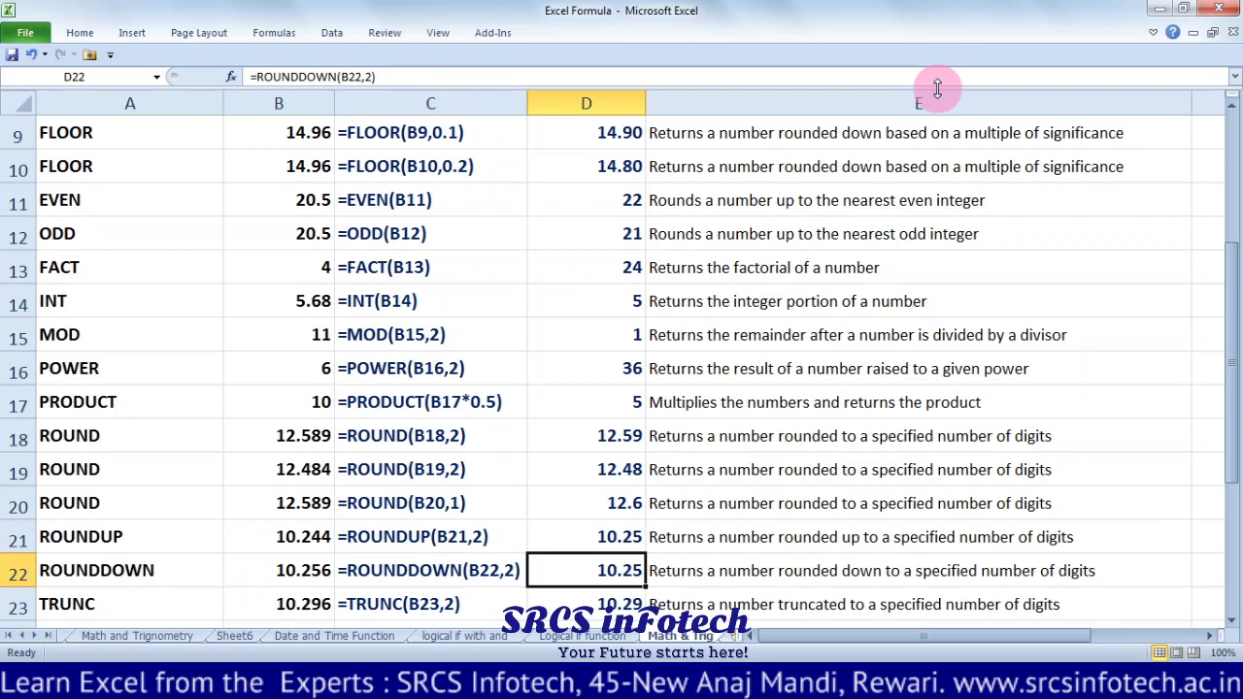
# Enter =ROUNDDOWN(B22,2) in D22 after dismissing the missing-parenthesis warning.
pyautogui.write('=')
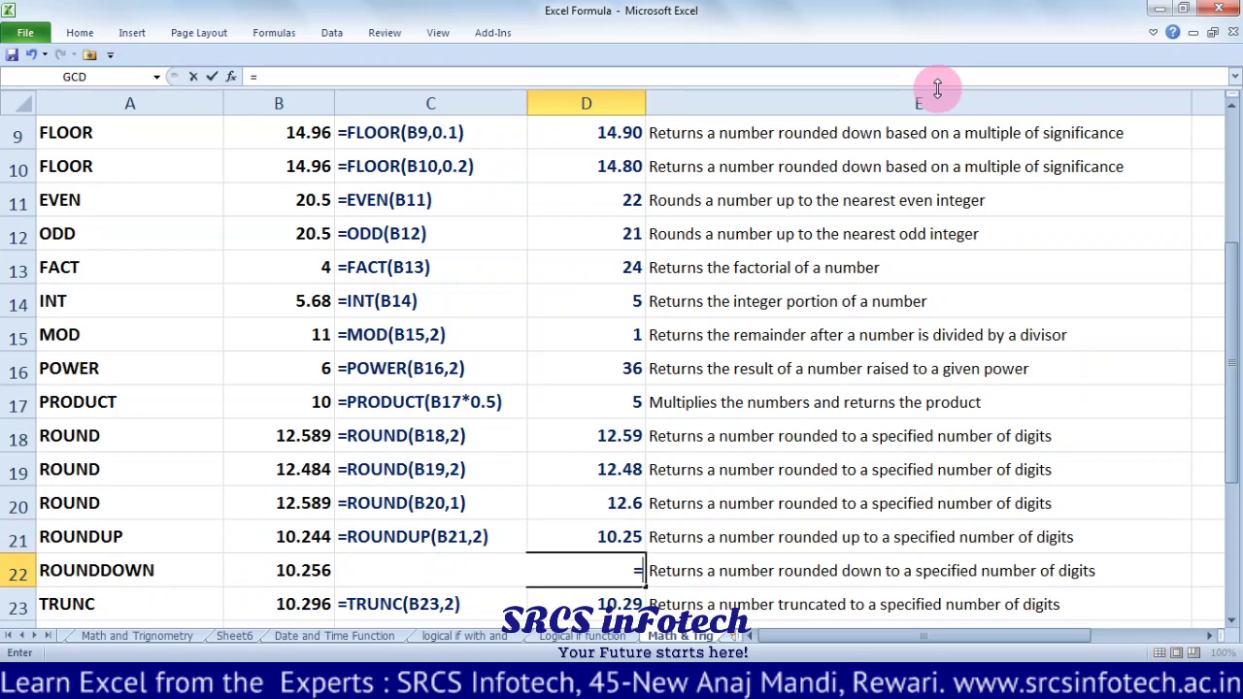
pyautogui.write('ROUND')
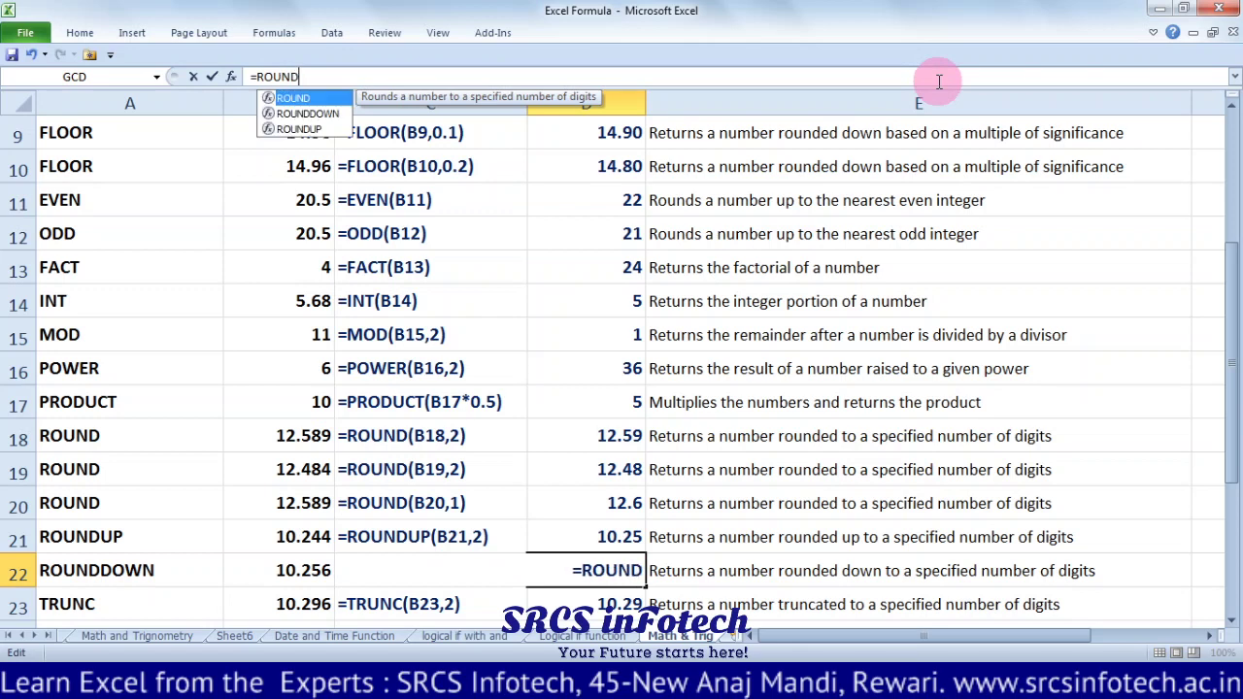
pyautogui.write('DOWN(')
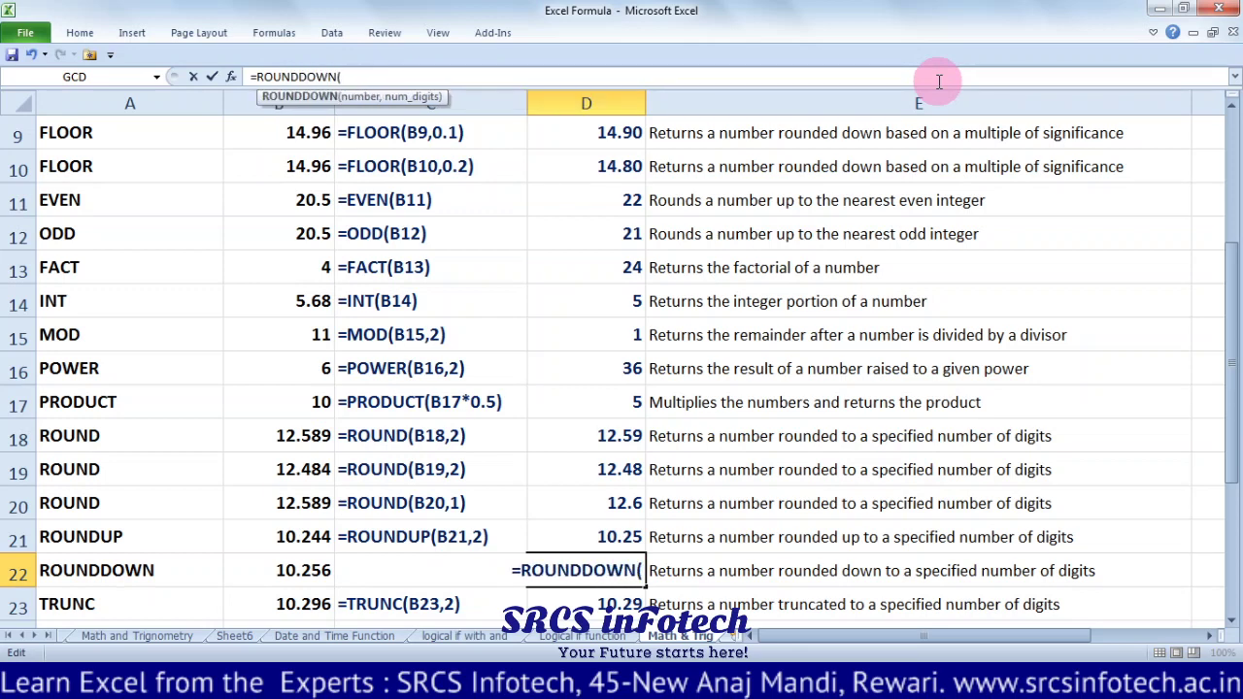
pyautogui.click(328, 565)
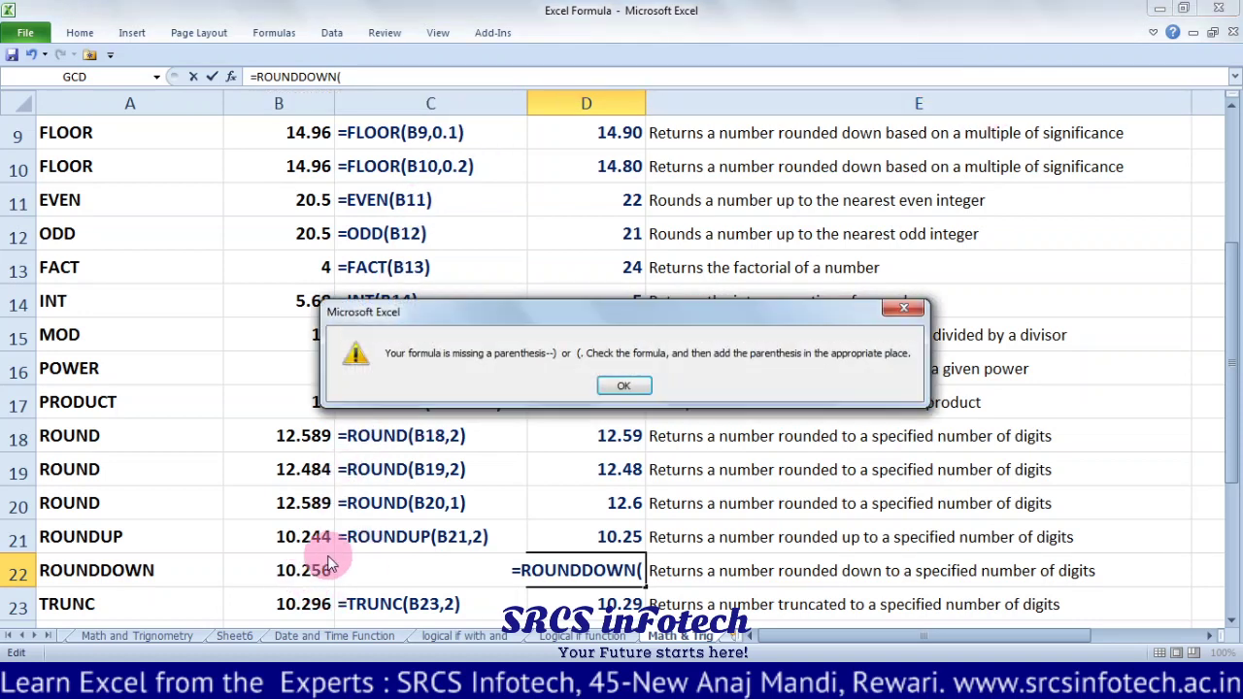
pyautogui.click(622, 387)
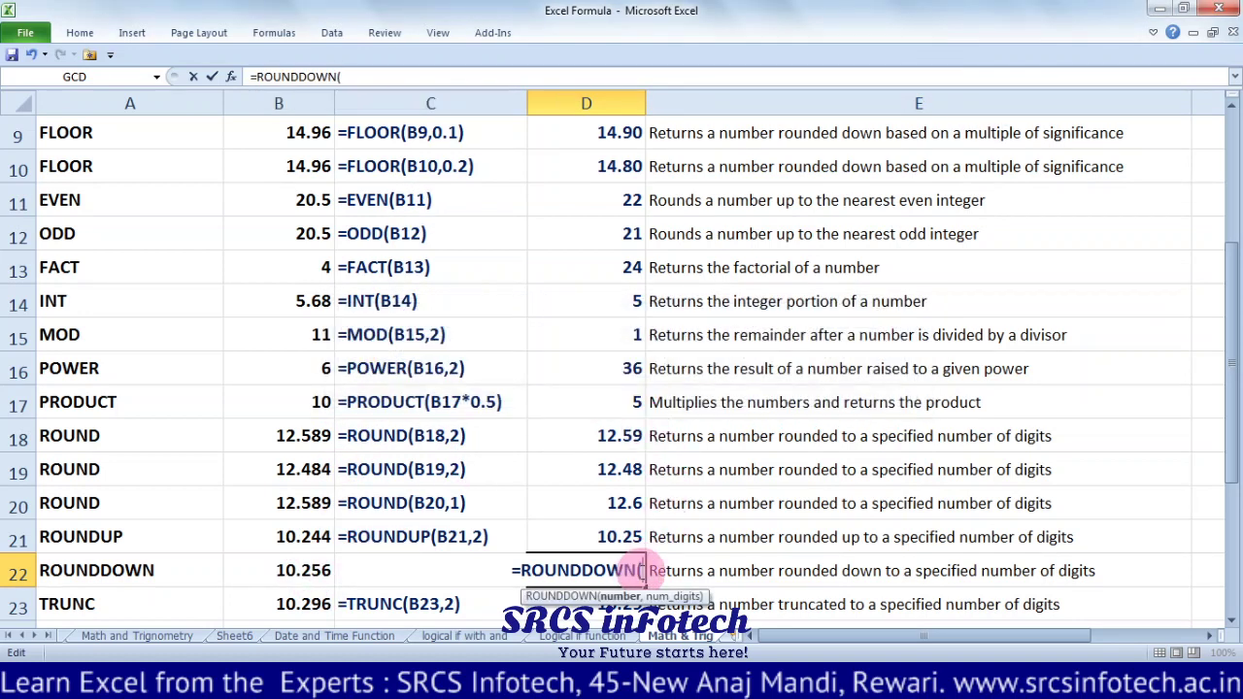
pyautogui.click(307, 572)
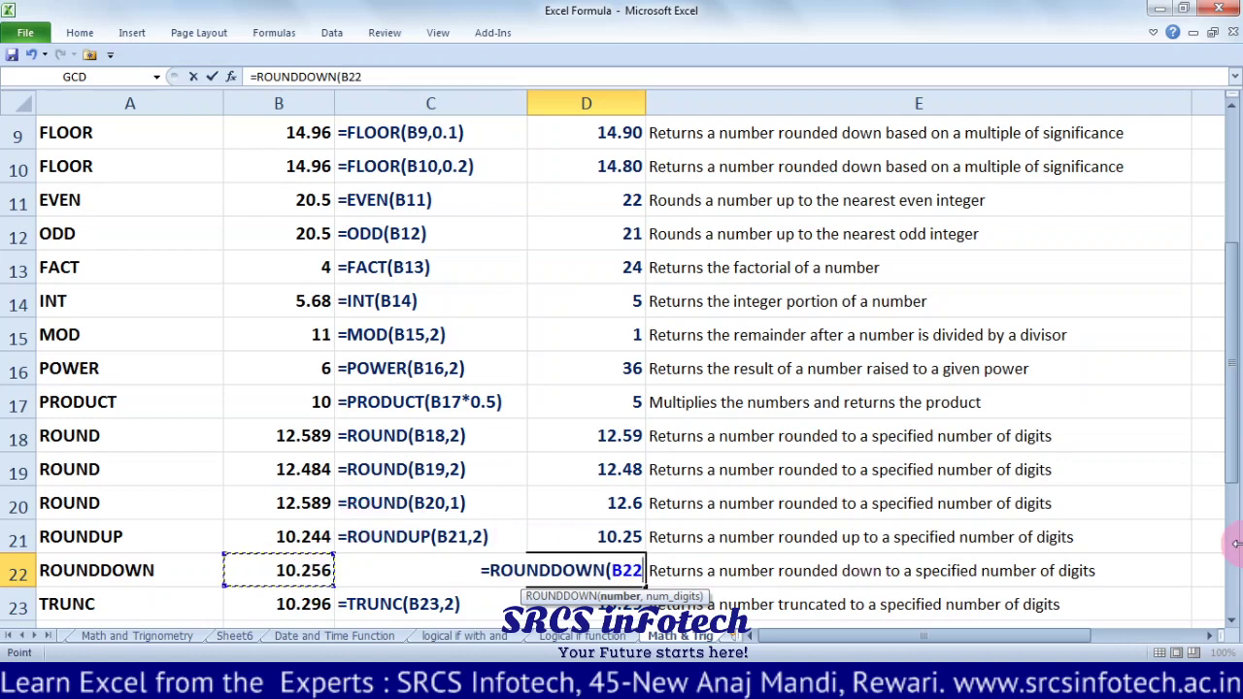
pyautogui.write(',')
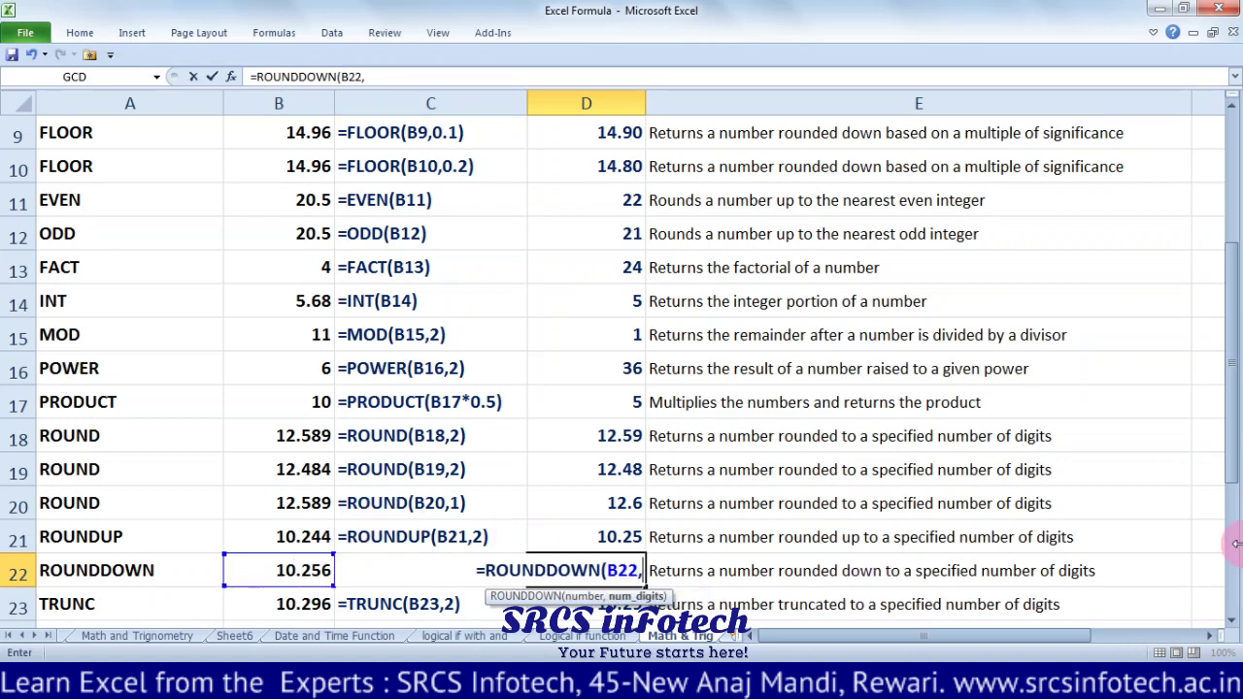
pyautogui.write('2)')
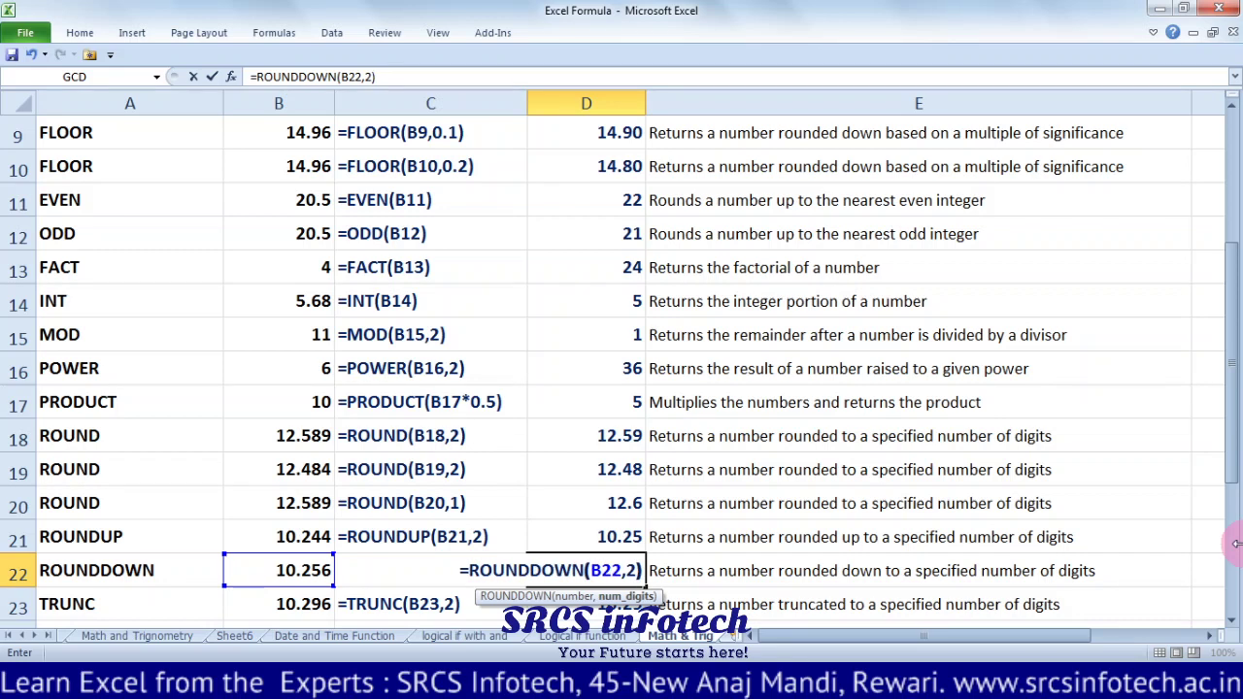
pyautogui.press('Return')
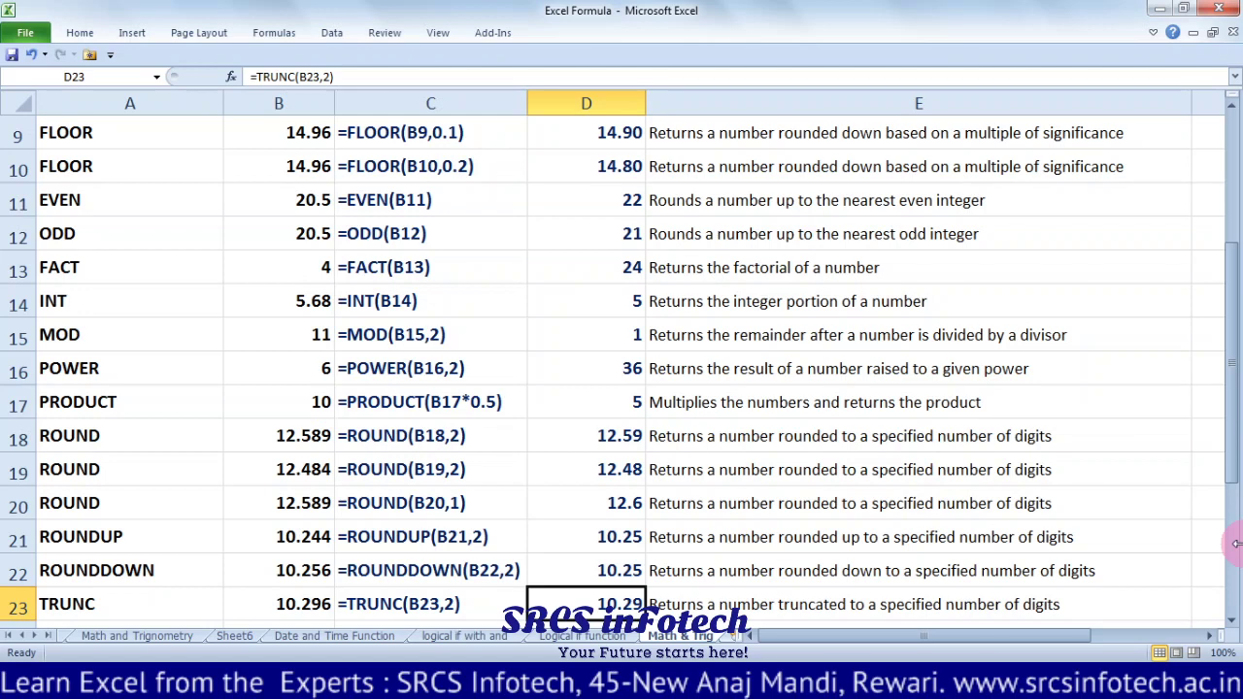
# Check the D22 and D21 formulas, then change B22's value to 10.99.
pyautogui.press('Up')
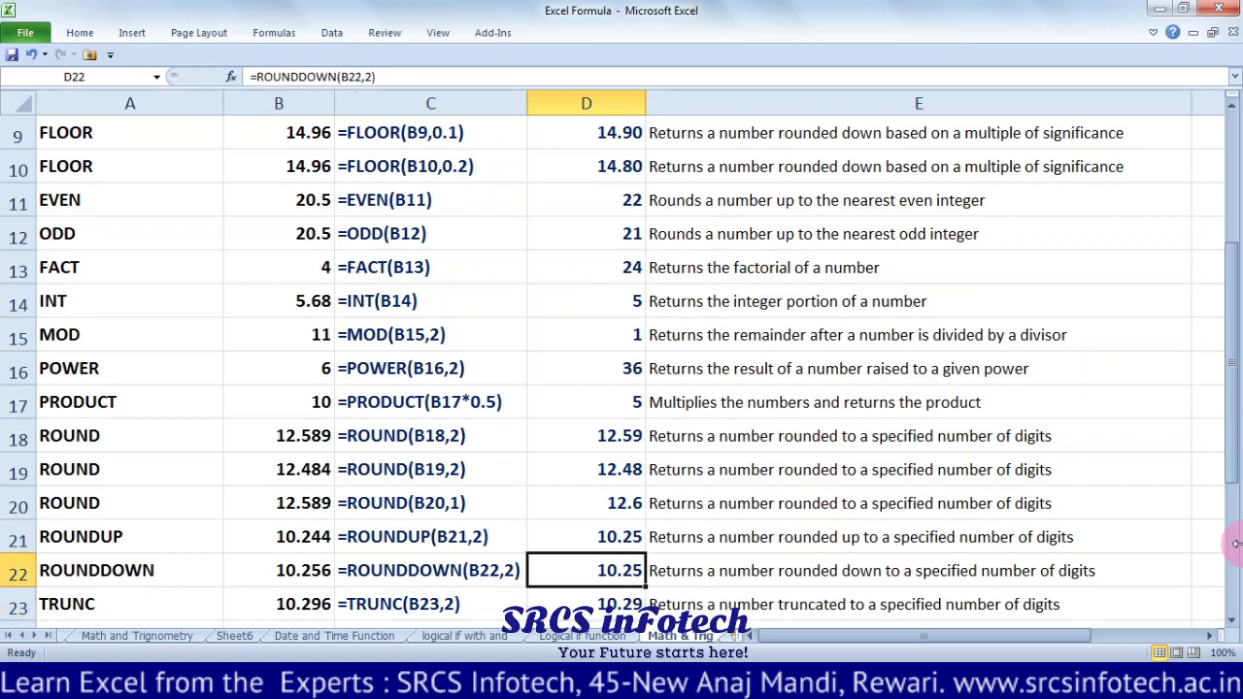
pyautogui.press('Up')
pyautogui.press('Down')
pyautogui.press('Left')
pyautogui.press('Left')
pyautogui.press('F2')
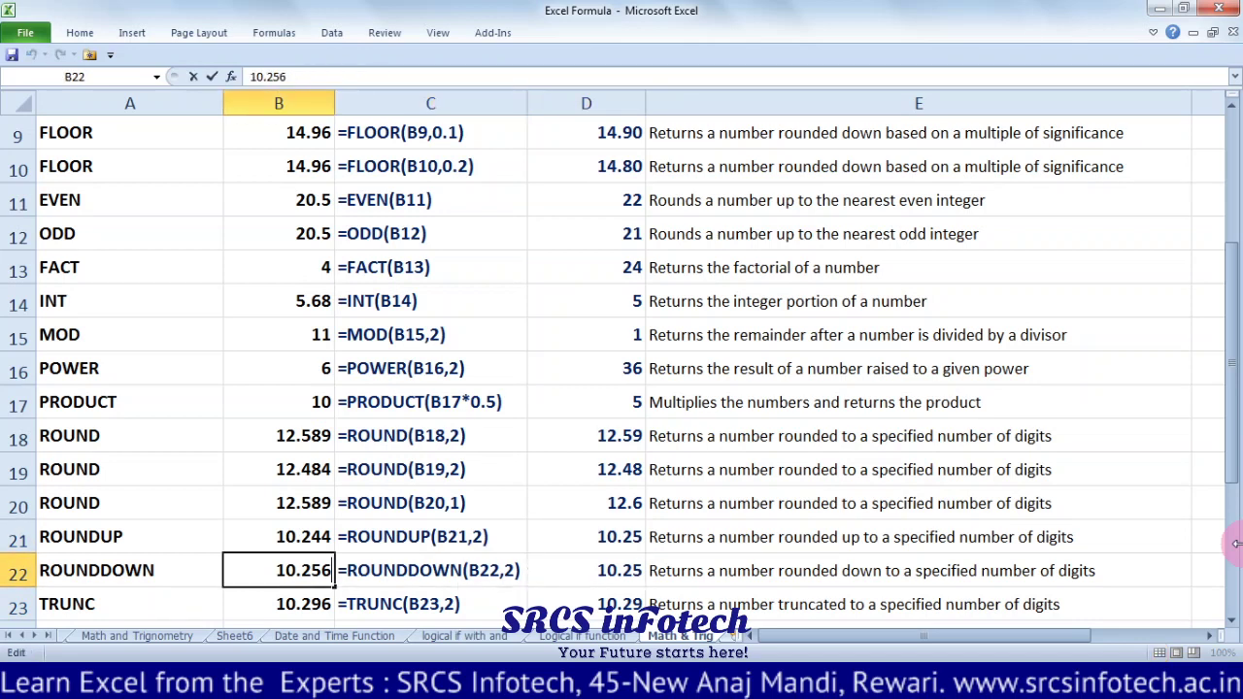
pyautogui.press('BackSpace')
pyautogui.press('BackSpace')
pyautogui.press('BackSpace')
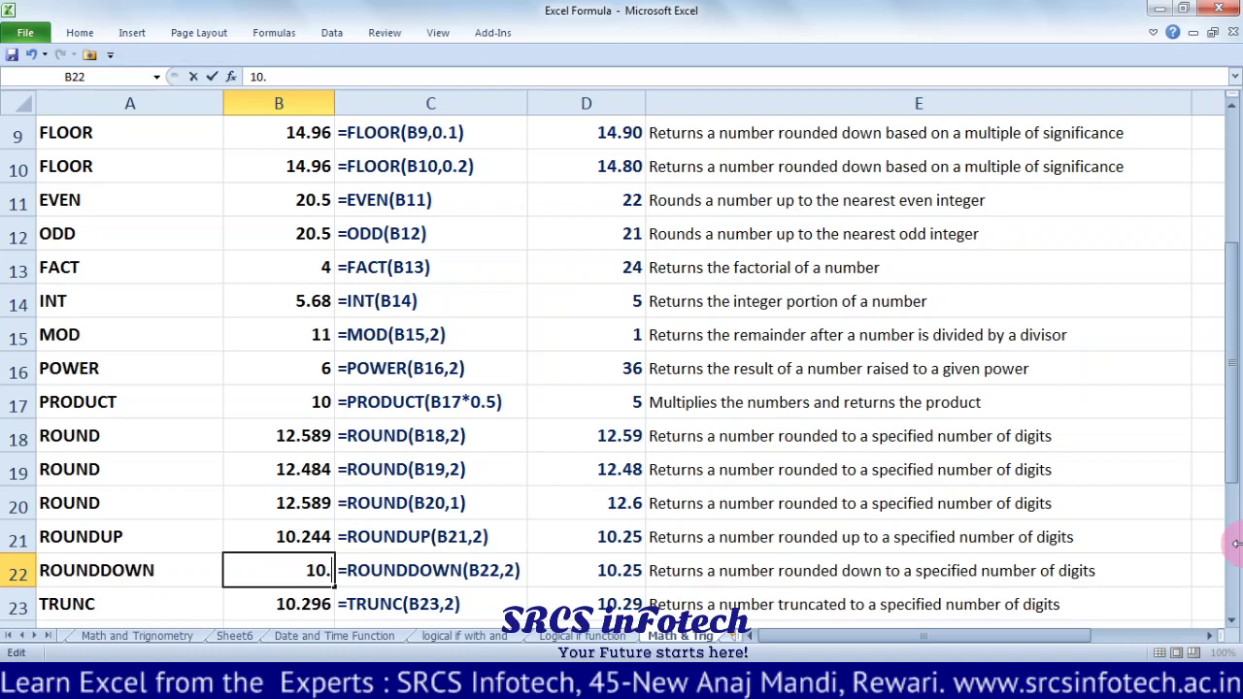
pyautogui.write('99')
pyautogui.press('Return')
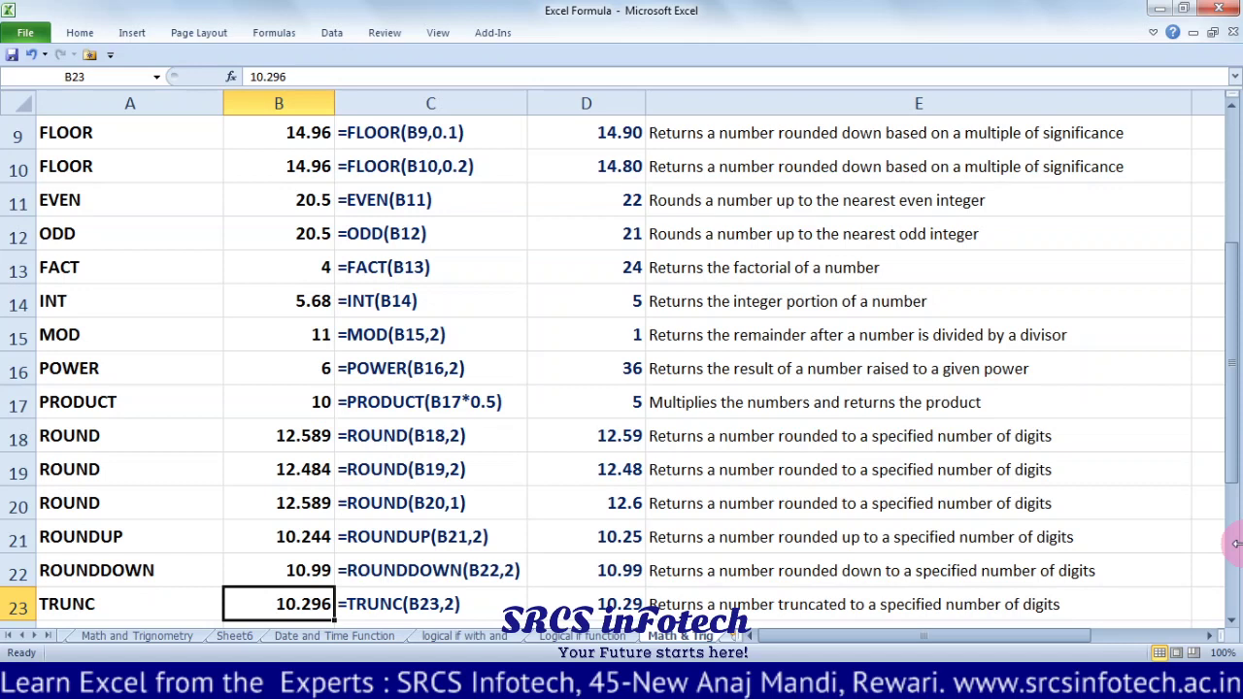
# Recheck D22's =ROUNDDOWN(B22,2) and set B22 to 10.256 so it returns 10.25.
pyautogui.press('Up')
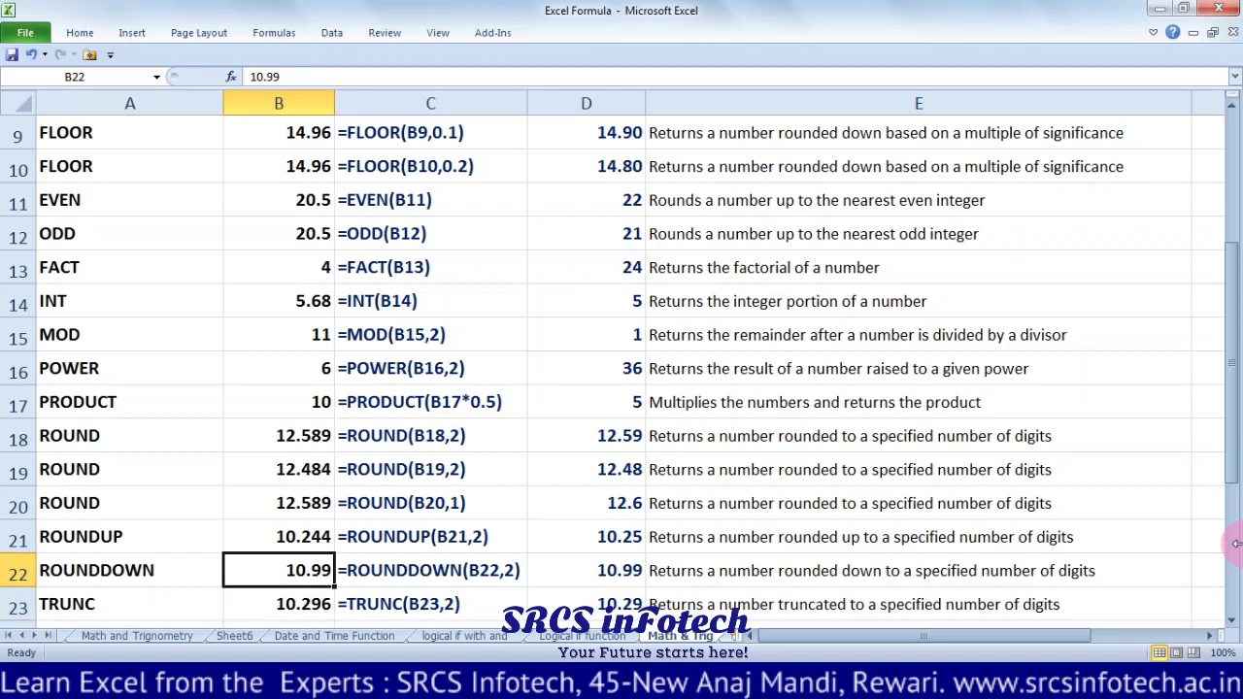
pyautogui.press('Right')
pyautogui.press('Right')
pyautogui.press('F2')
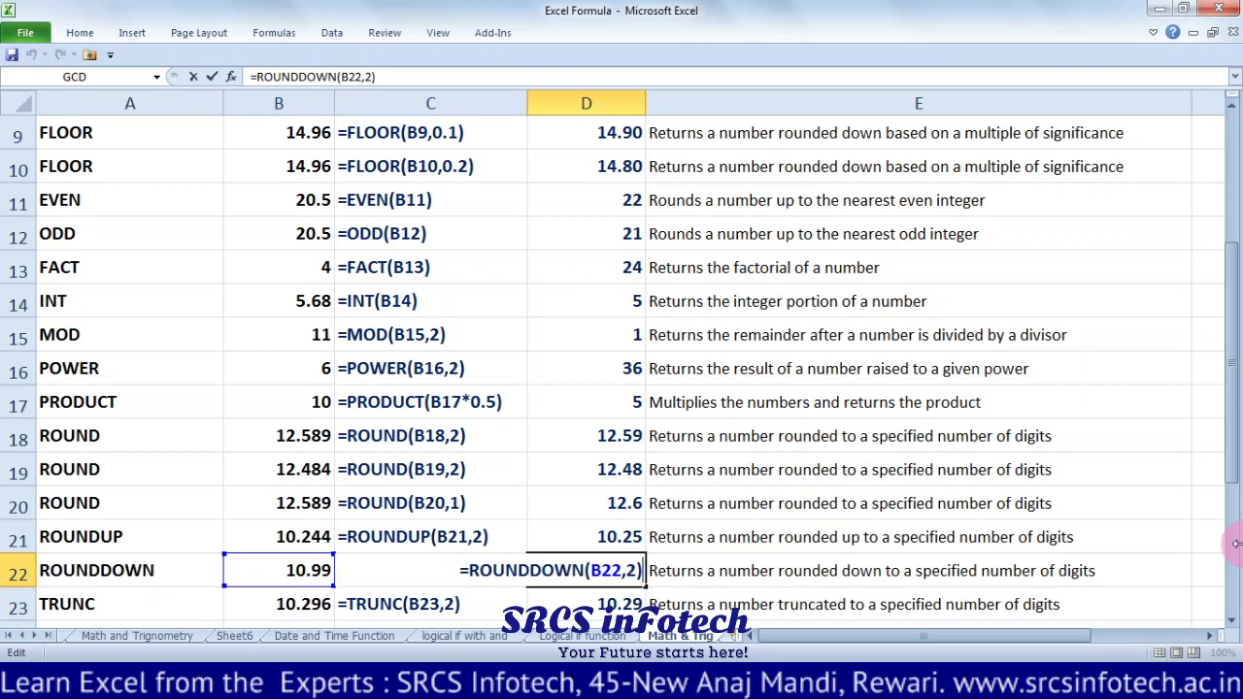
pyautogui.press('Return')
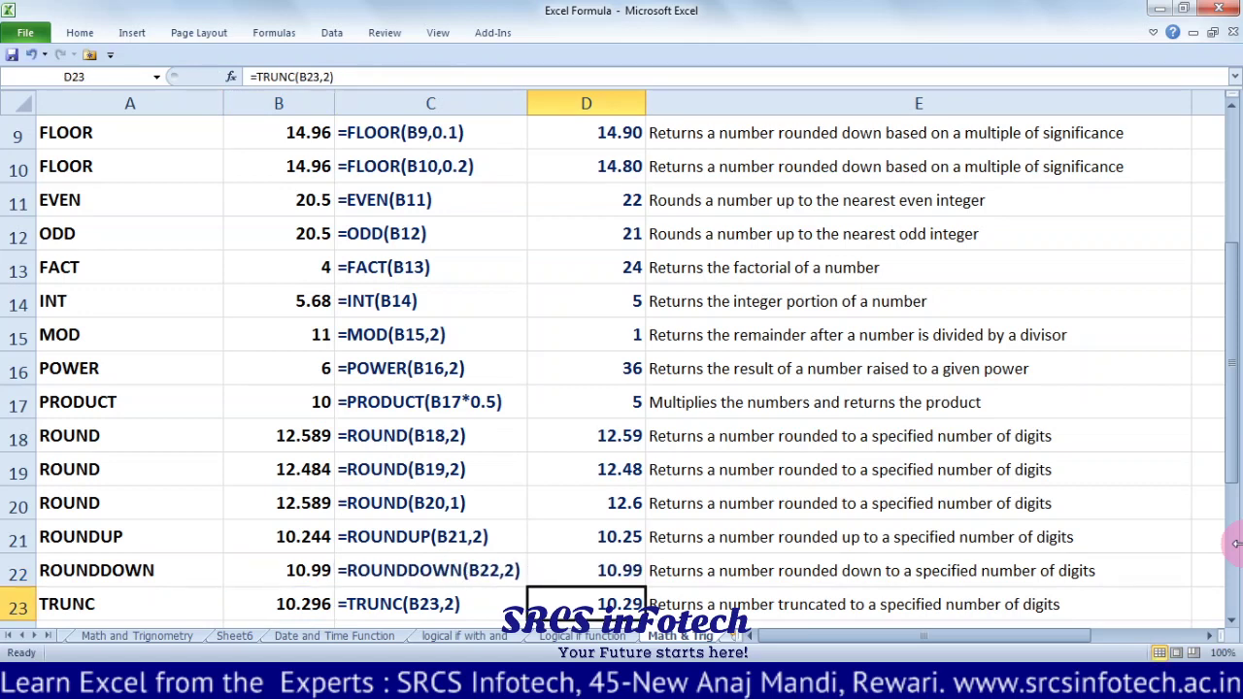
pyautogui.press('Up')
pyautogui.press('Left')
pyautogui.press('Left')
pyautogui.write('10.256')
pyautogui.press('Return')
pyautogui.press('Up')
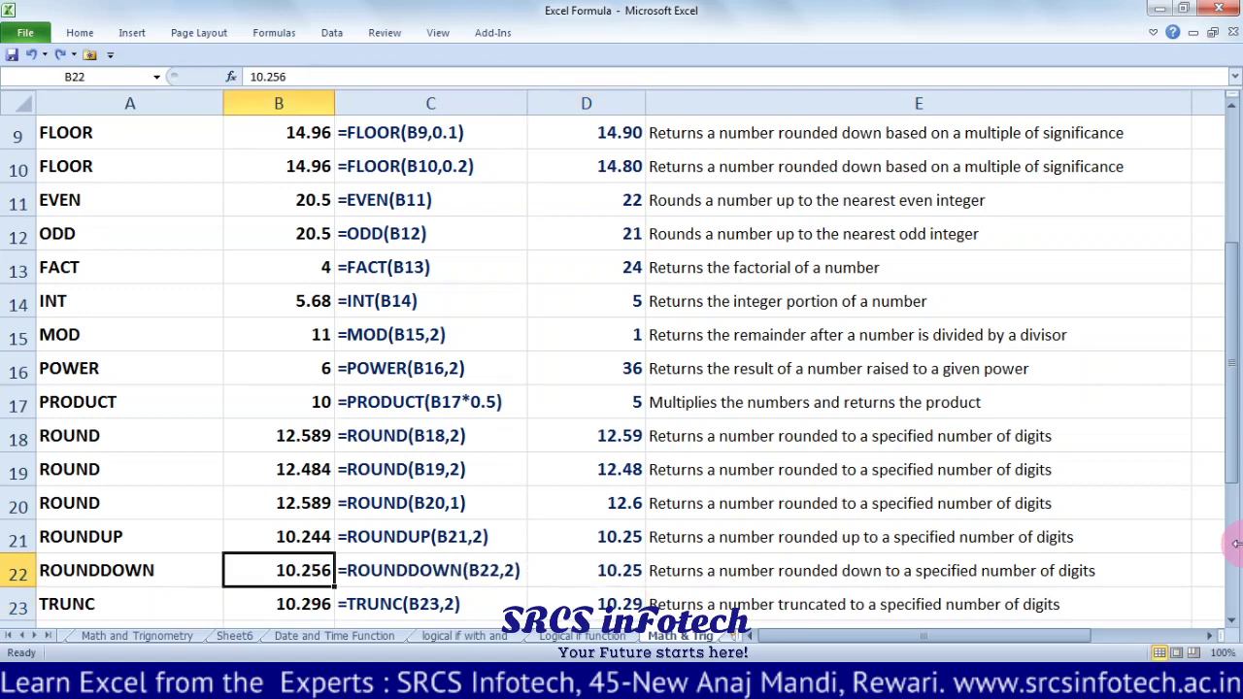
pyautogui.press('Down')
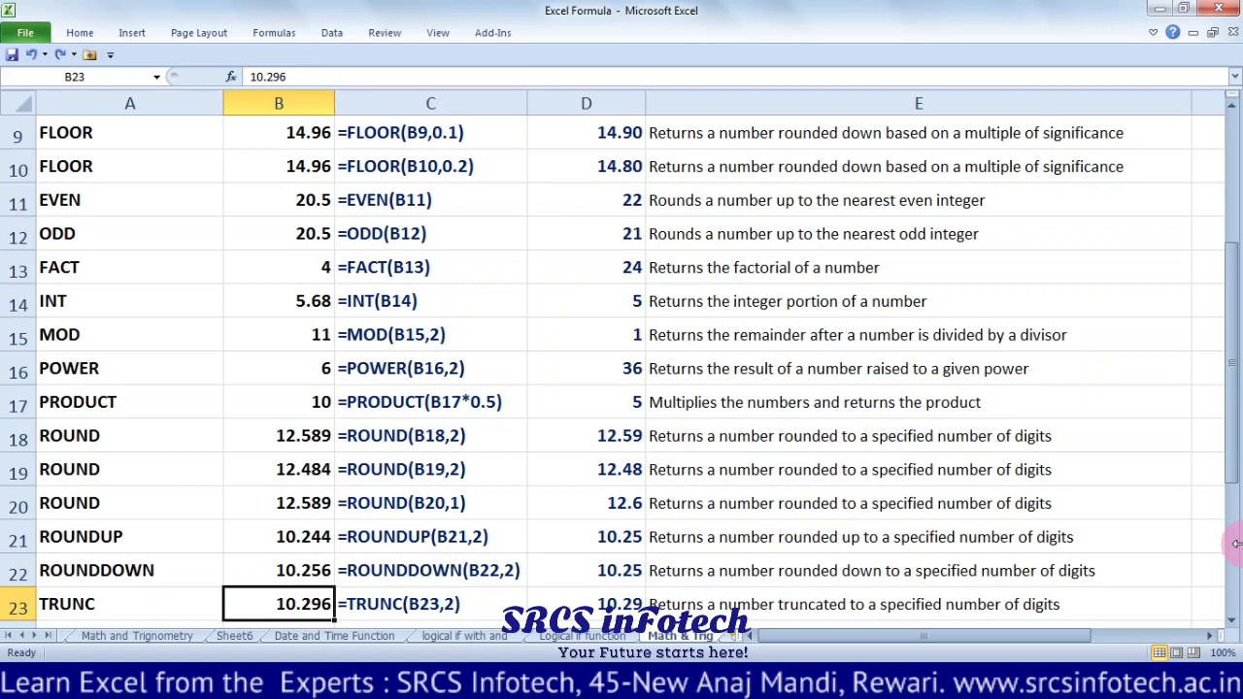
pyautogui.press('Down')
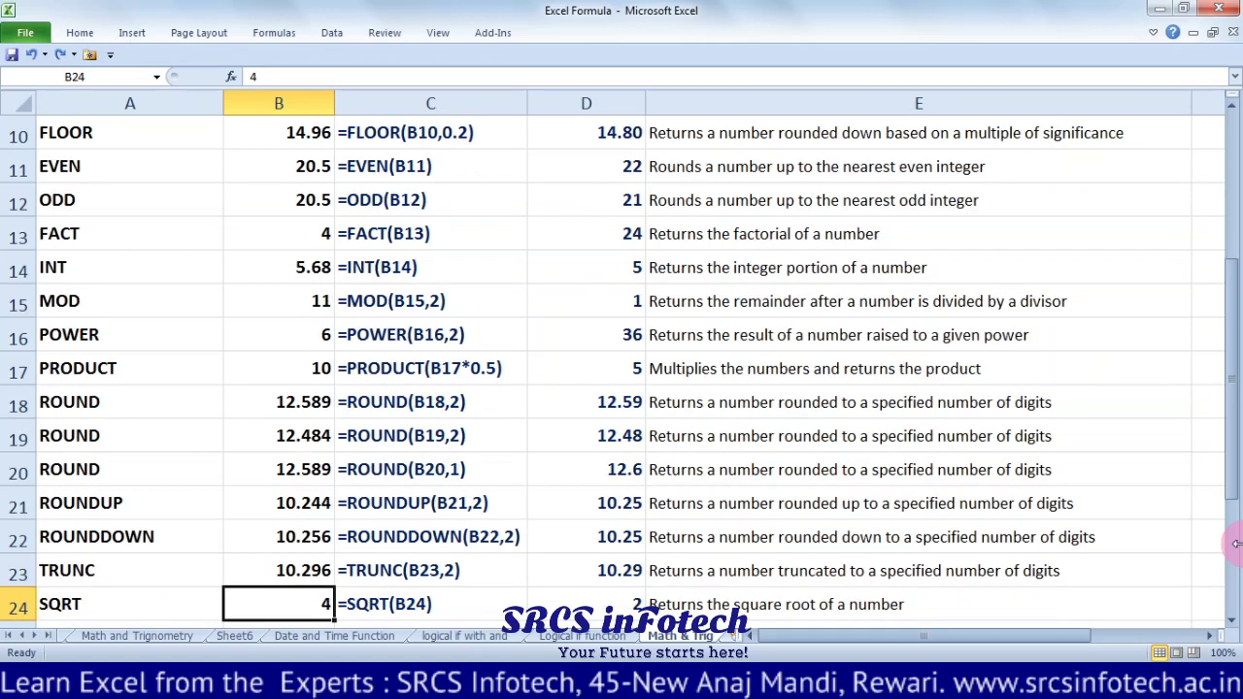
pyautogui.press('Up')
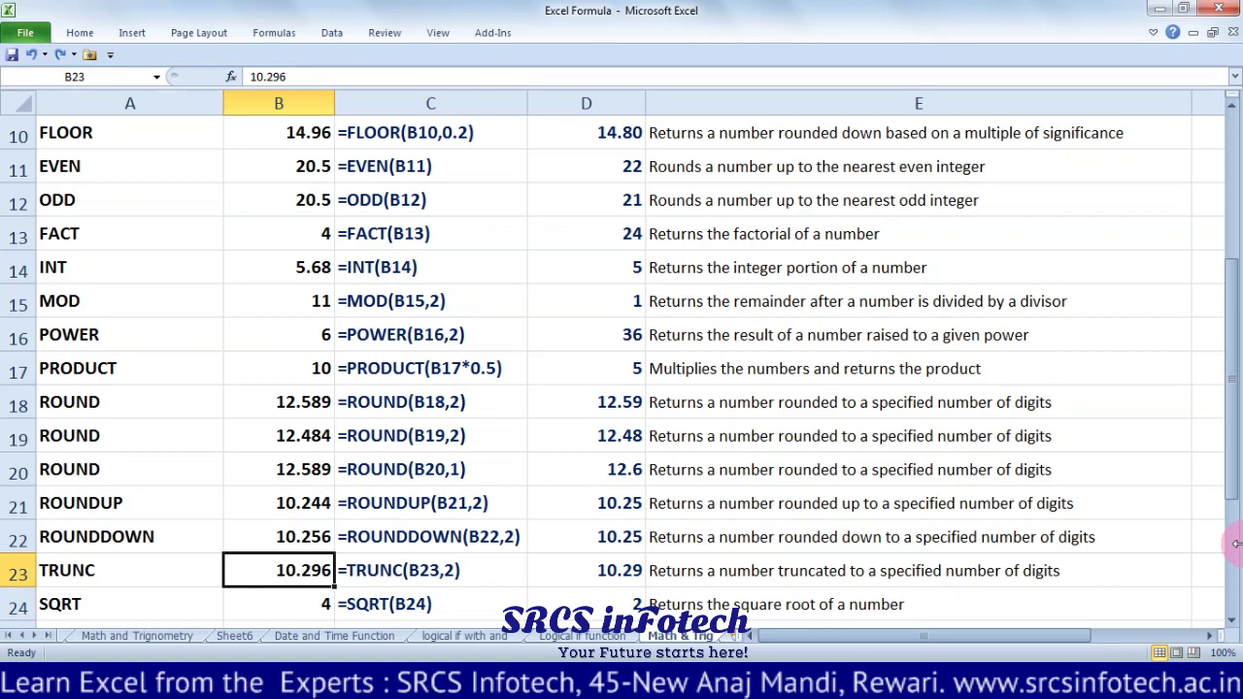
pyautogui.press('Right')
pyautogui.press('Right')
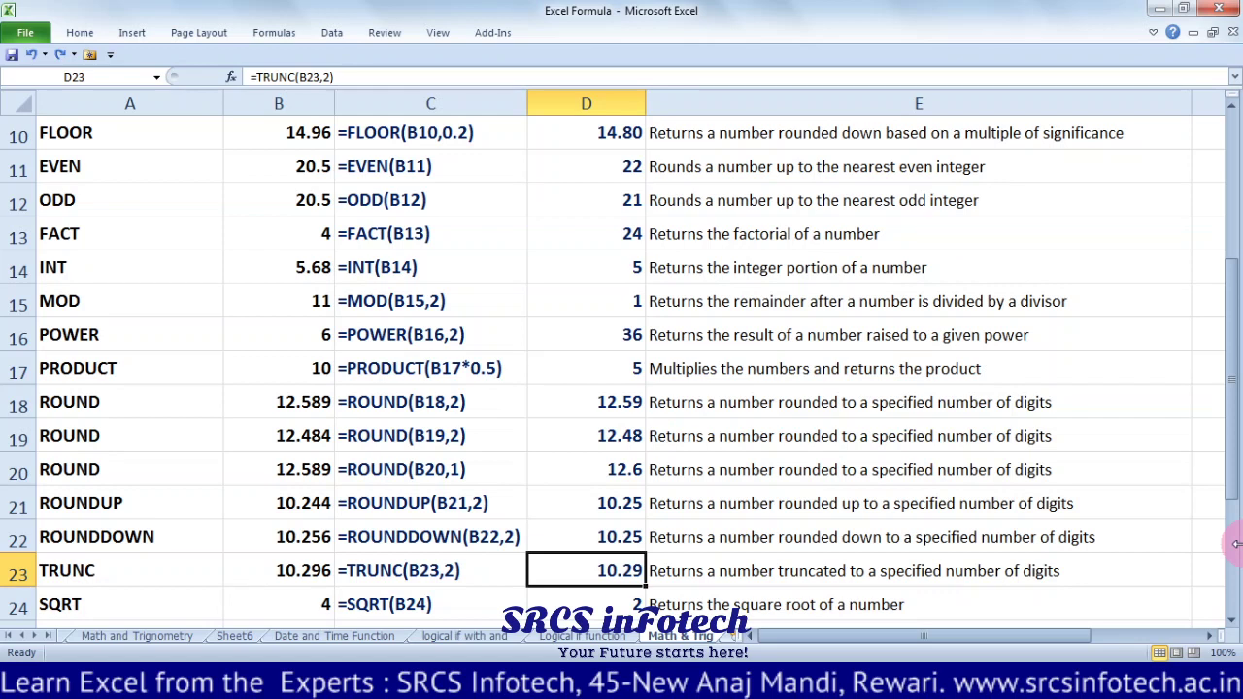
# Enter =TRUNC(B23,2) in D23, truncating 10.296 to 10.29.
pyautogui.write('=TRUN')
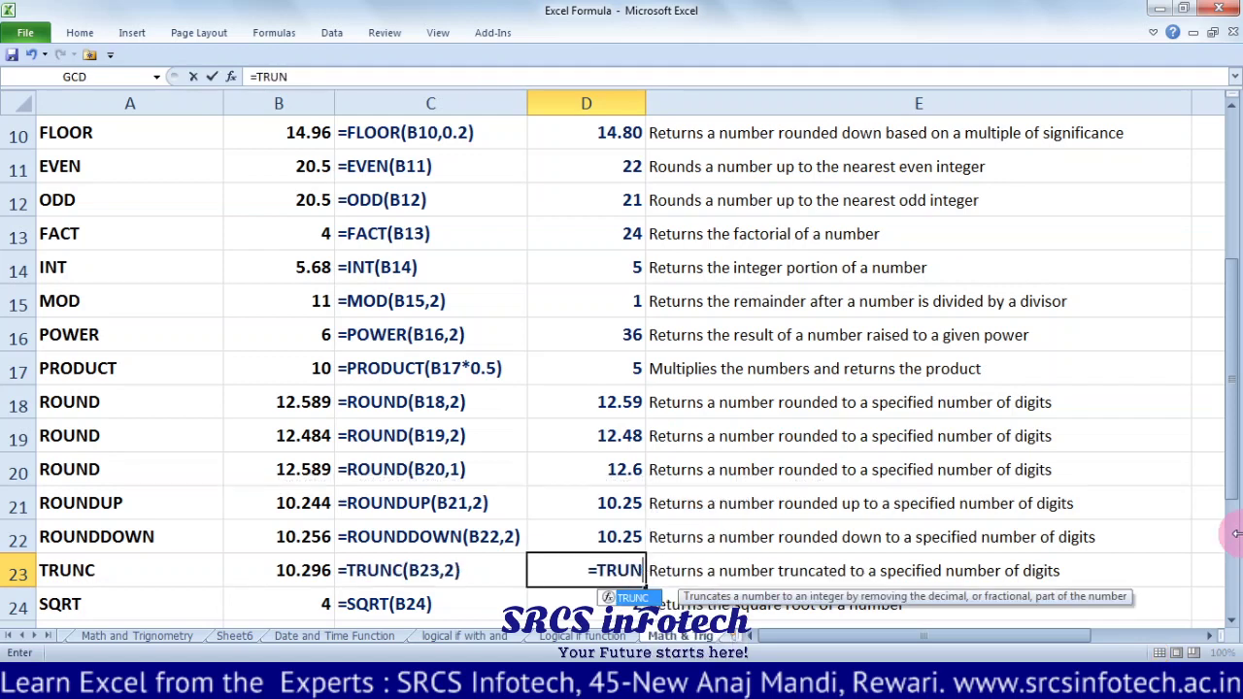
pyautogui.write('C(')
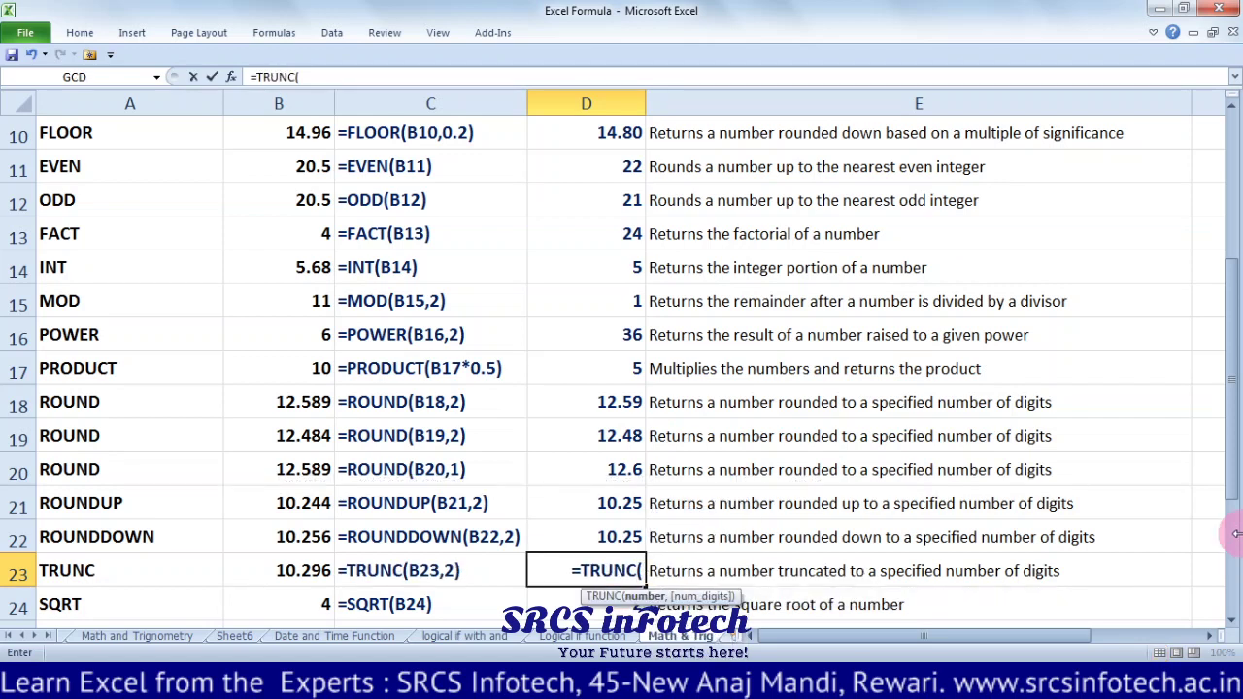
pyautogui.press('Left')
pyautogui.press('Left')
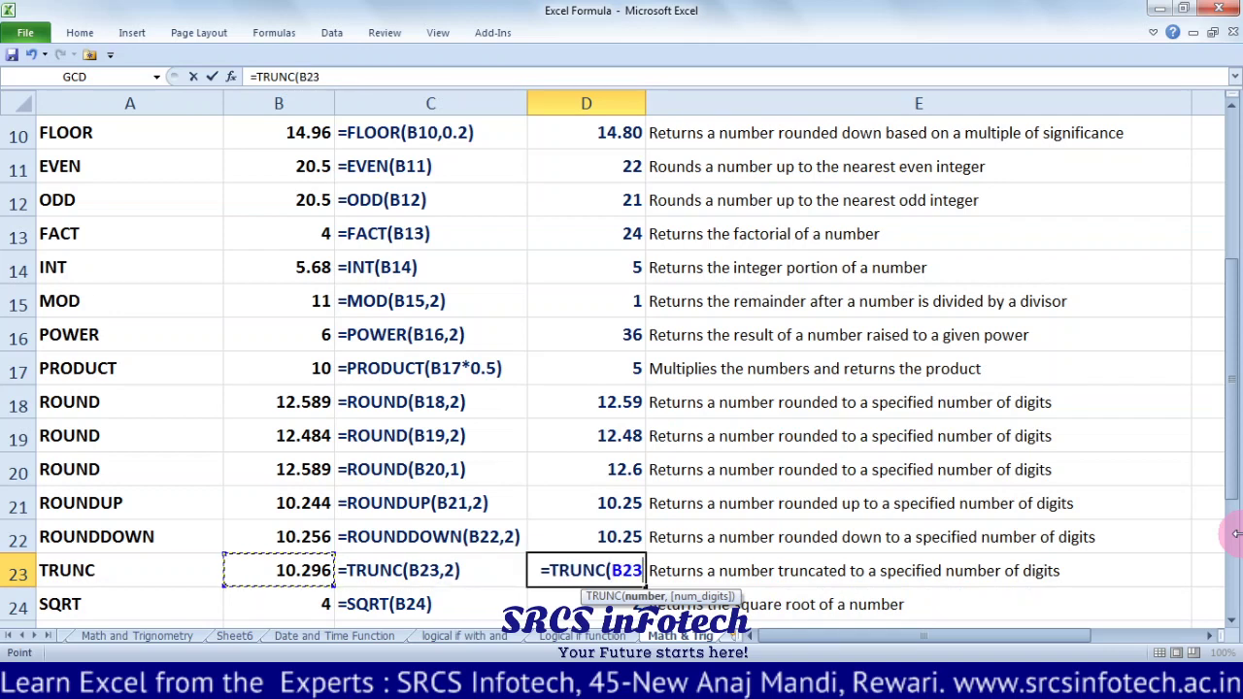
pyautogui.write(',')
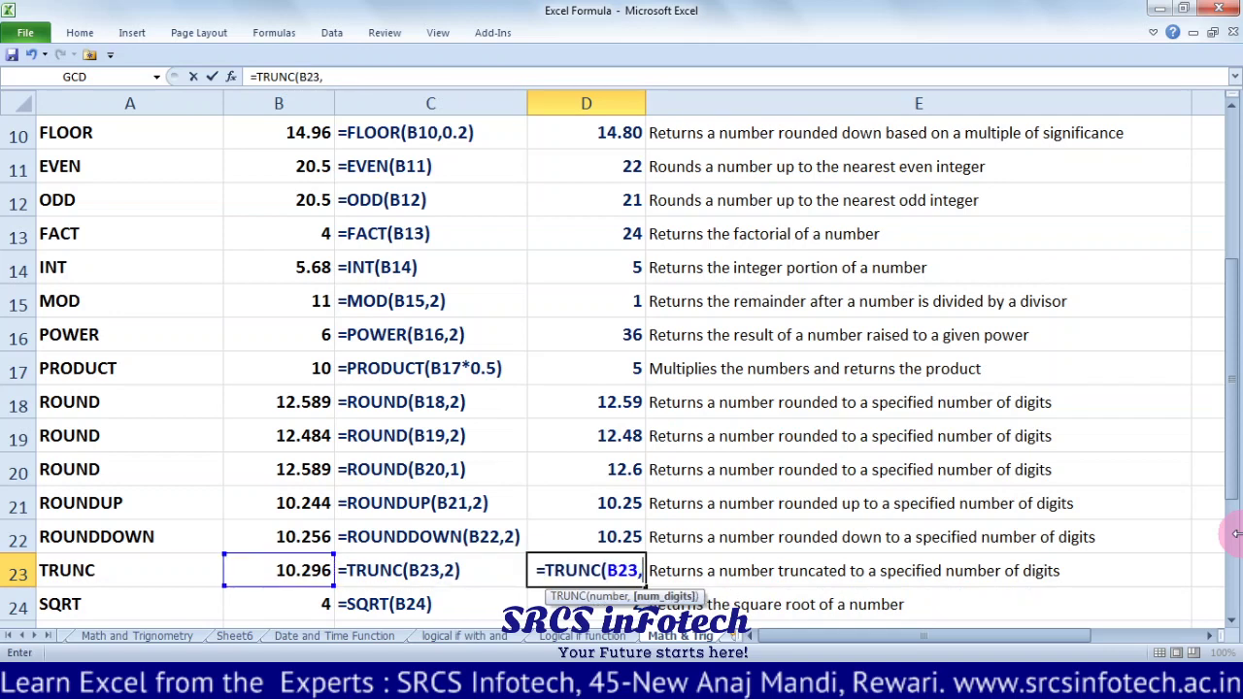
pyautogui.write('2)')
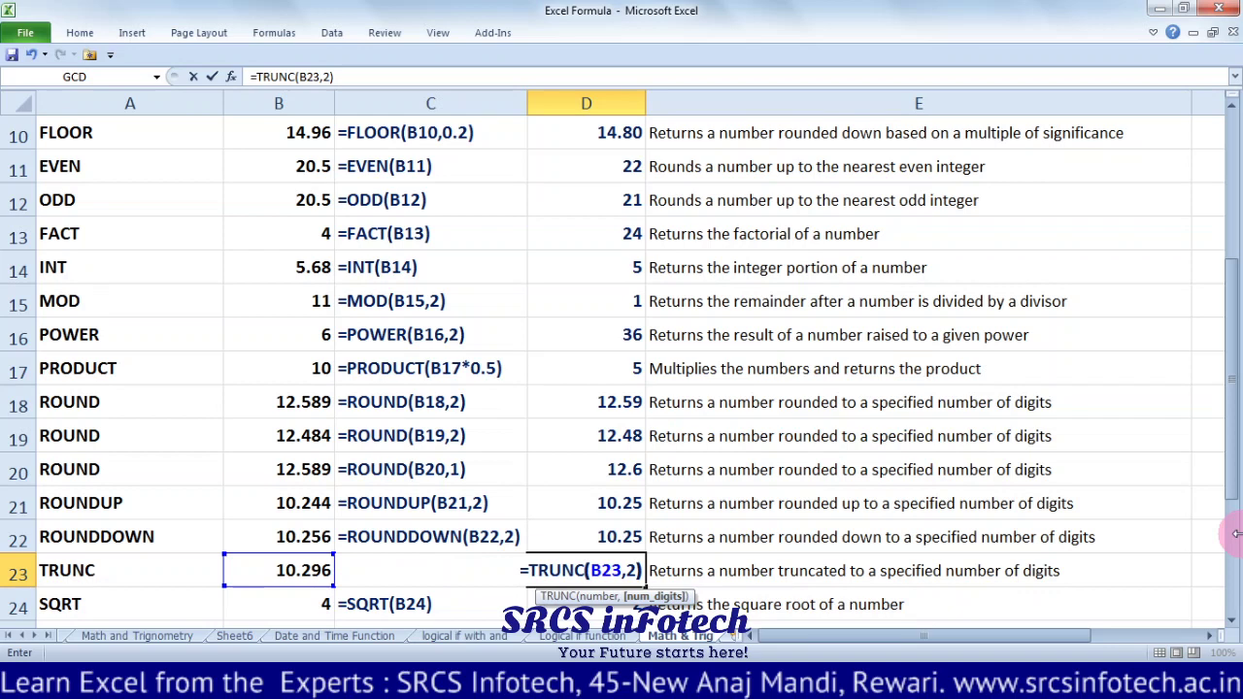
pyautogui.press('Return')
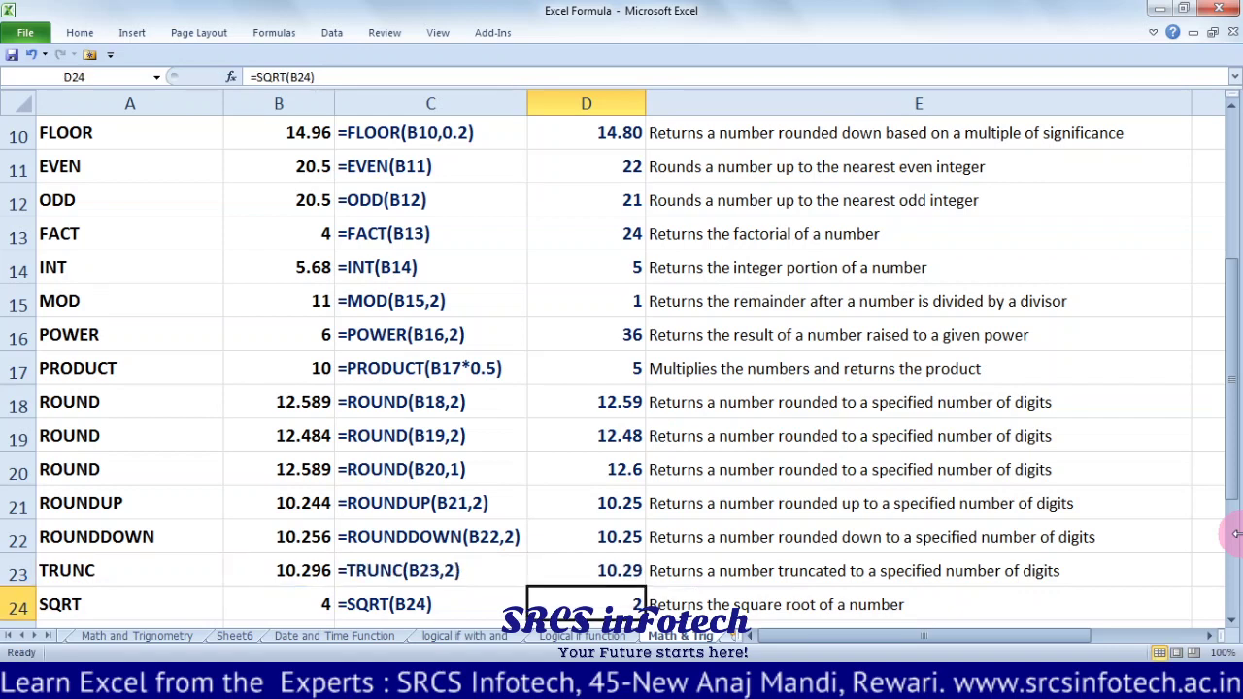
# Test D23 as =TRUNC(B23) without a digits argument, giving 10.
pyautogui.press('Up')
pyautogui.press('F2')
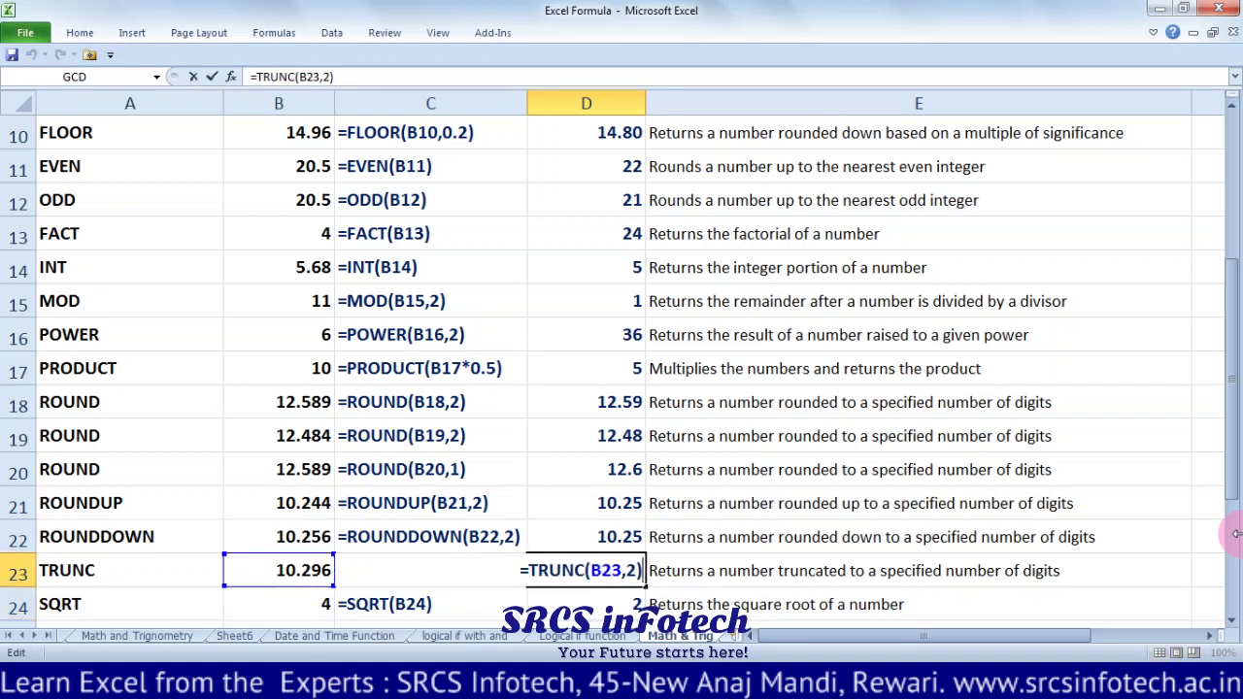
pyautogui.press('BackSpace')
pyautogui.press('BackSpace')
pyautogui.press('BackSpace')
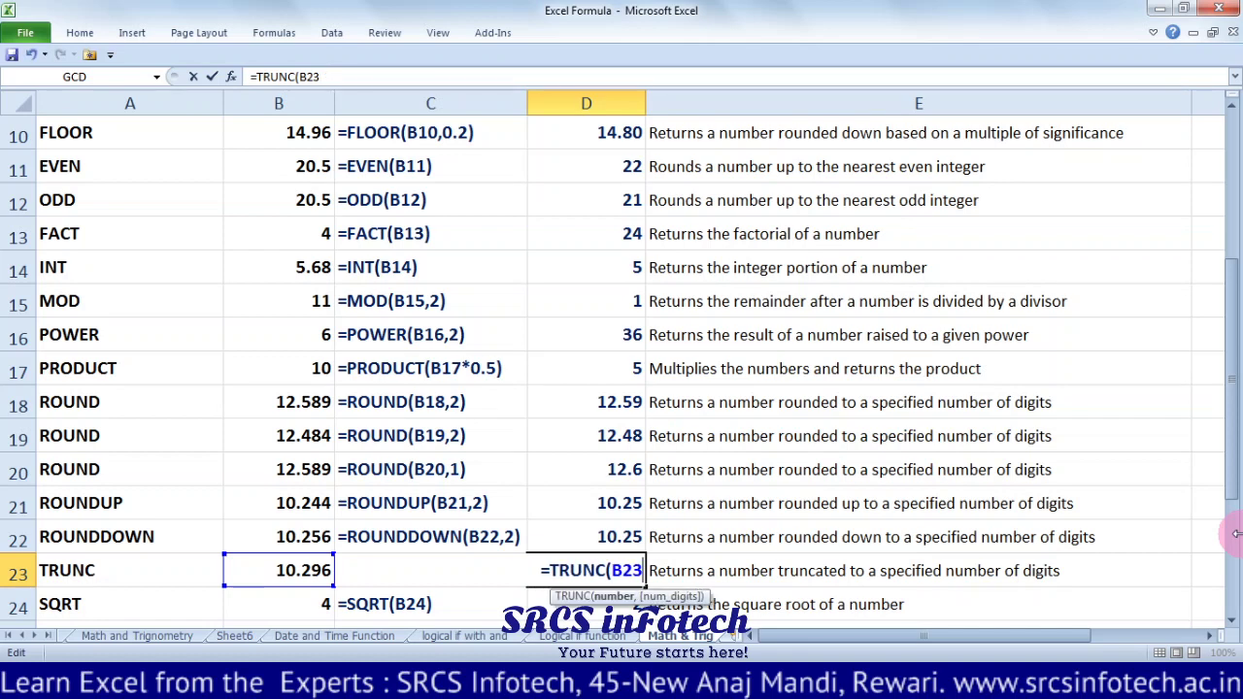
pyautogui.write(')')
pyautogui.press('Return')
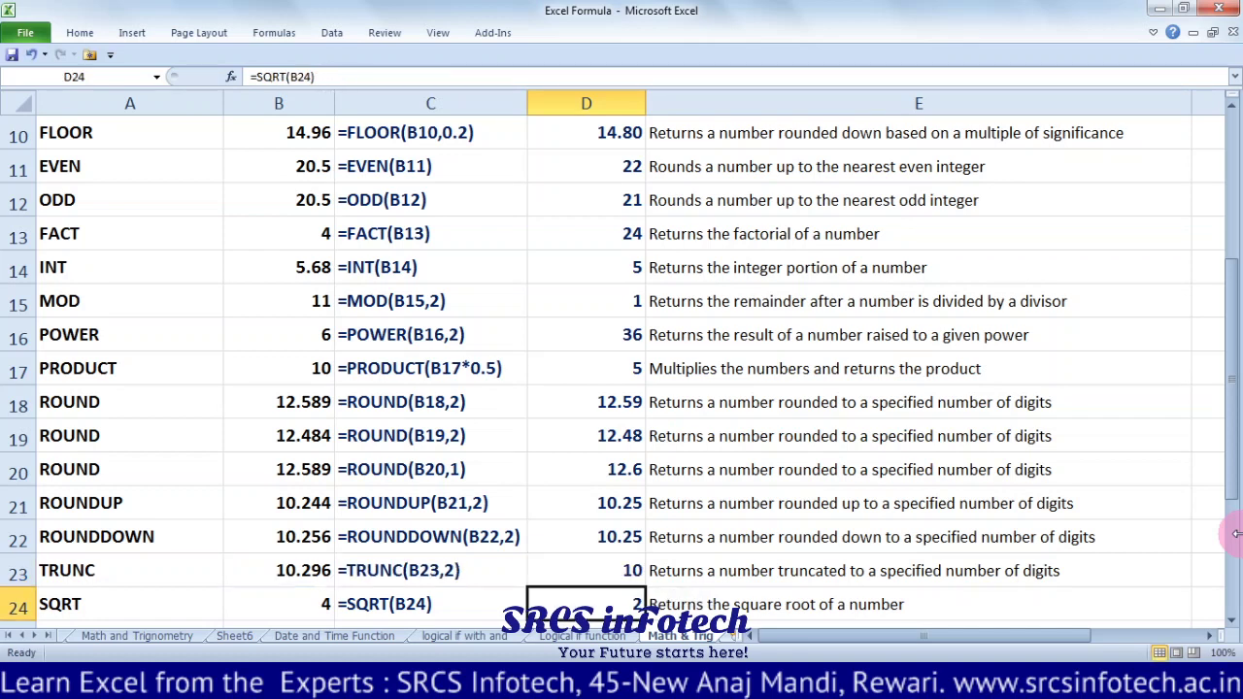
# Restore D23 to =TRUNC(B23,2) so it shows 10.29 again.
pyautogui.press('Up')
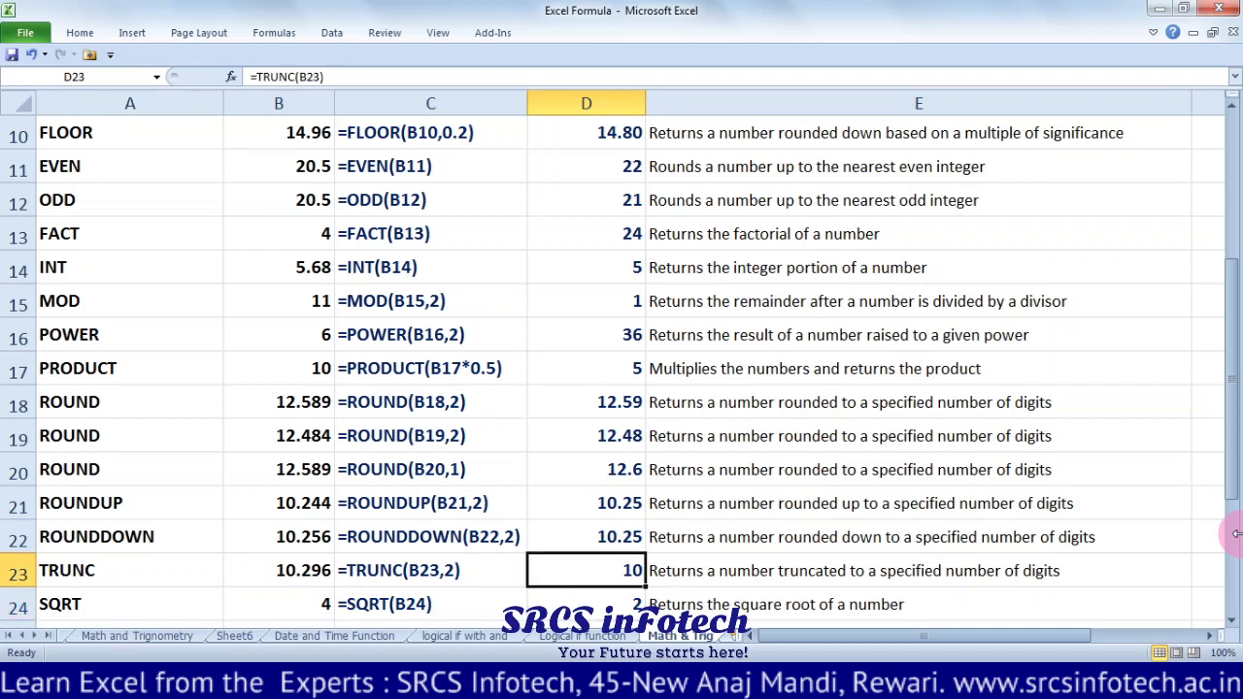
pyautogui.press('F2')
pyautogui.press('BackSpace')
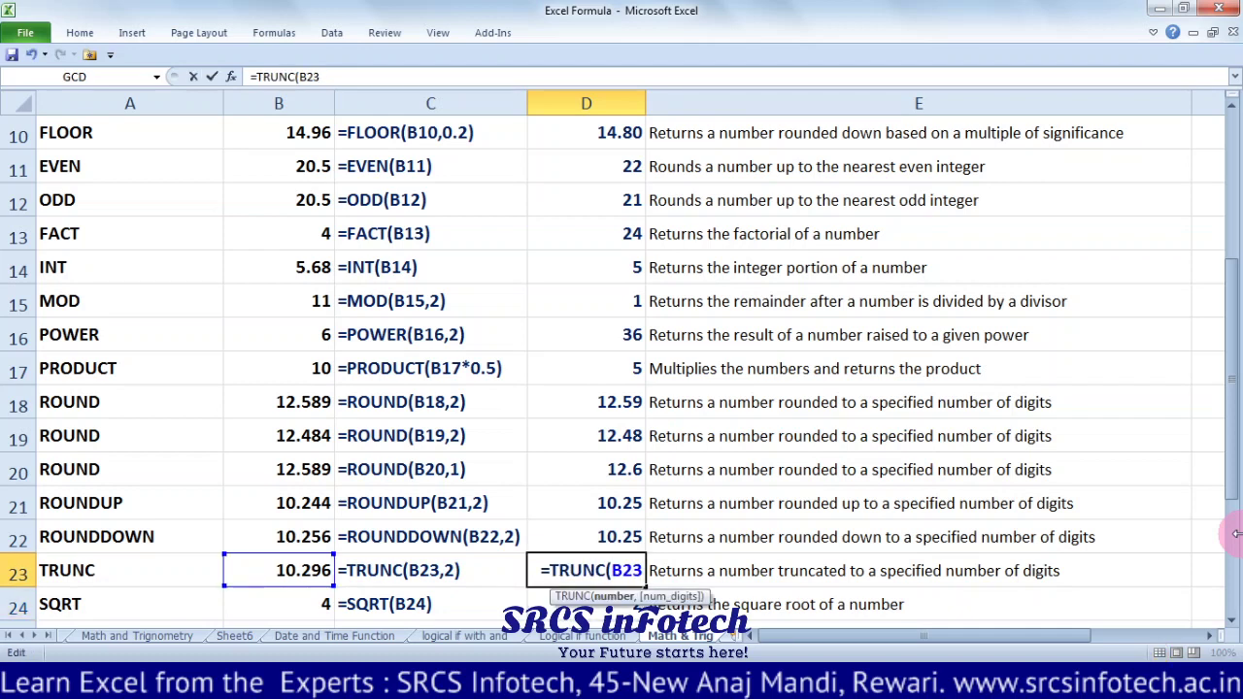
pyautogui.write(',2)')
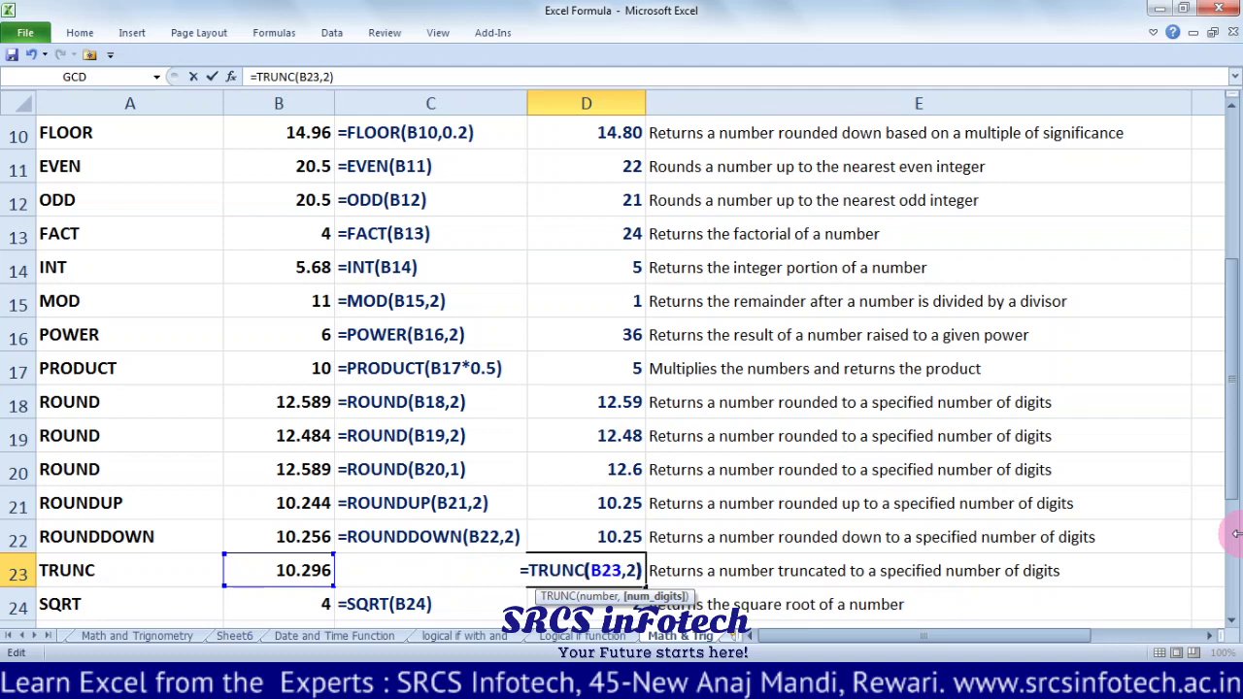
pyautogui.press('Return')
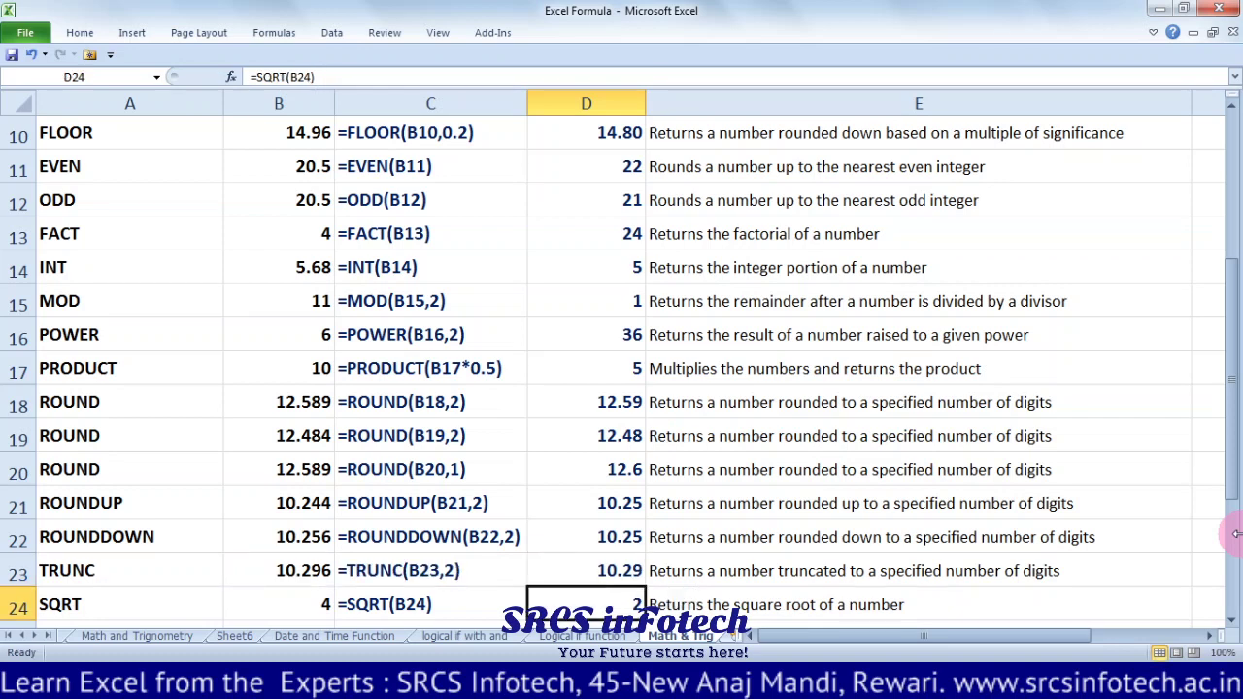
pyautogui.press('Down')
# Enter =SQRT(B24) in D24 so the live result shows 2 from the value 4.
pyautogui.press('Up')
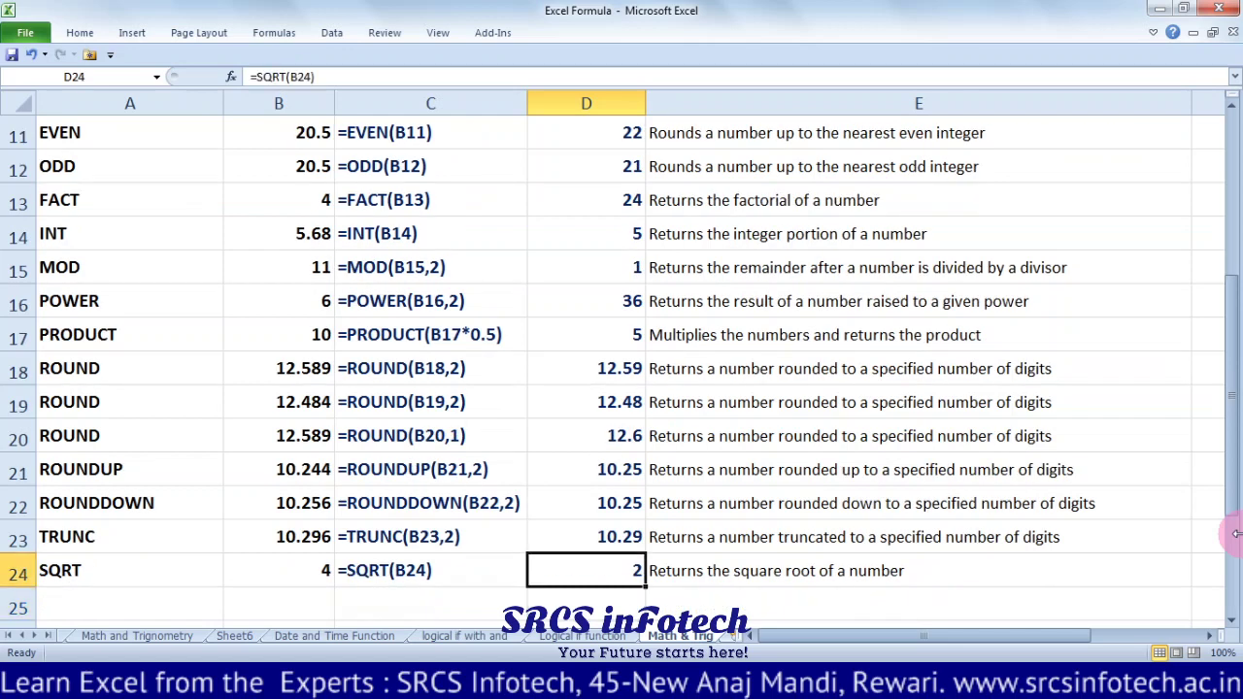
pyautogui.press('Left')
pyautogui.press('Left')
pyautogui.press('Left')
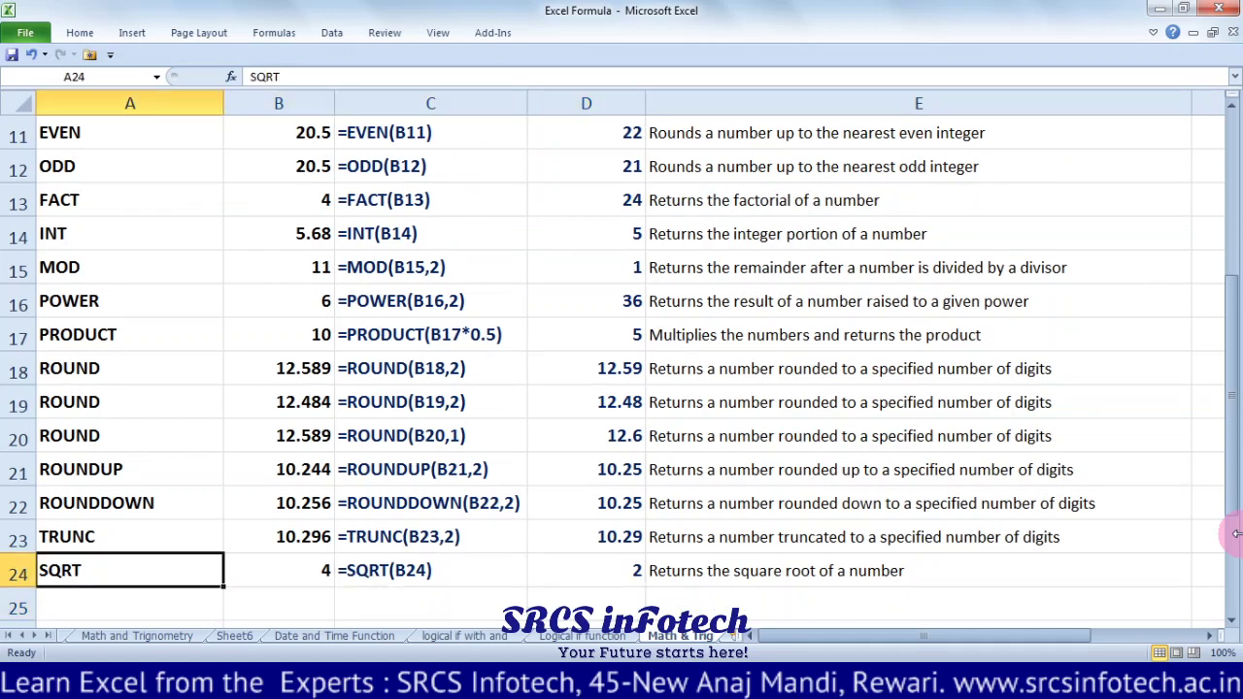
pyautogui.press('Right')
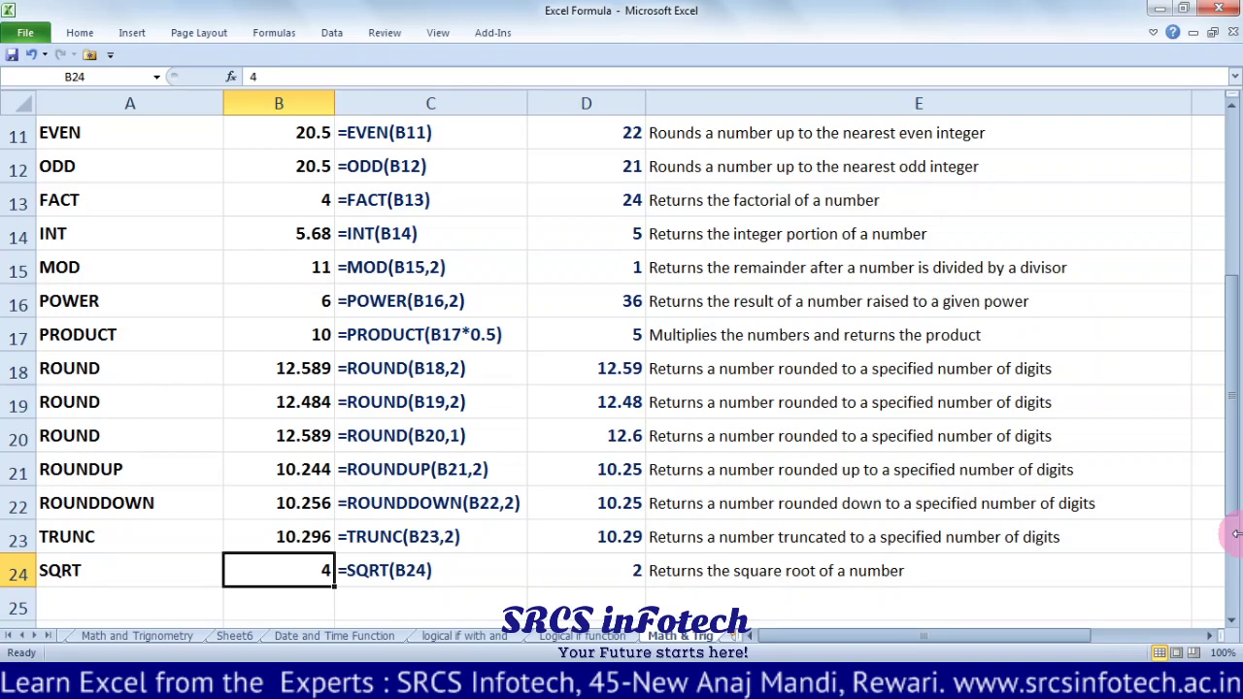
pyautogui.press('Right')
pyautogui.press('Right')
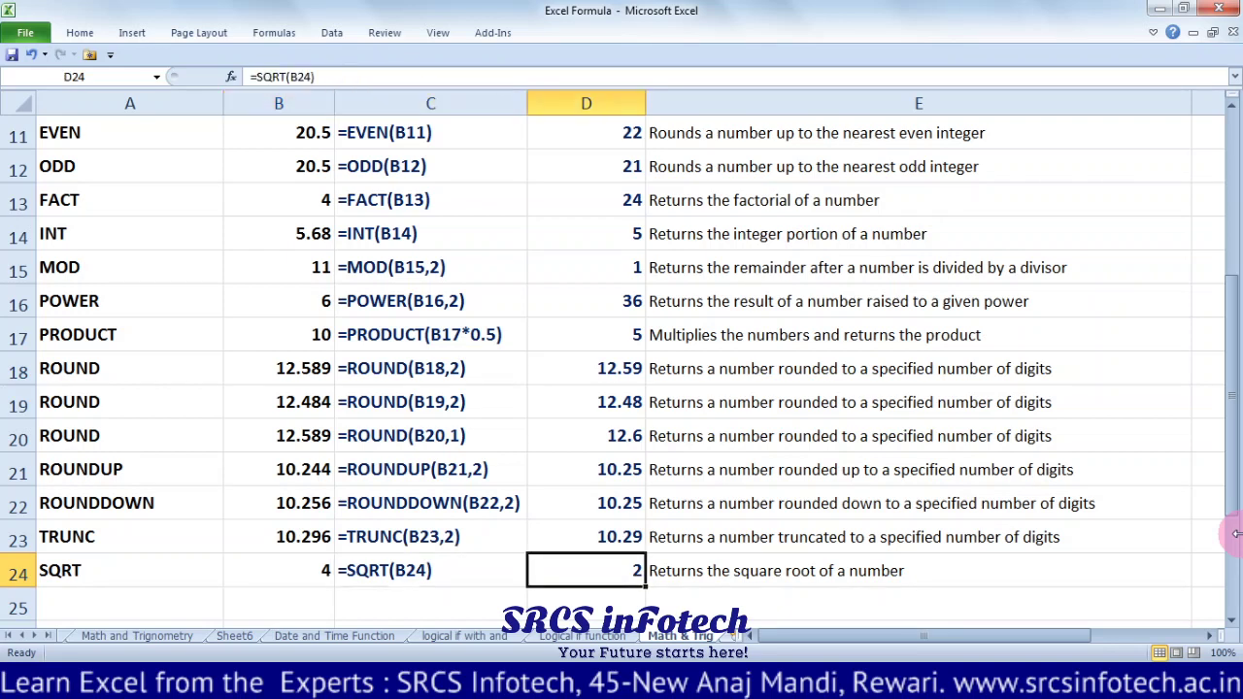
pyautogui.write('=S')
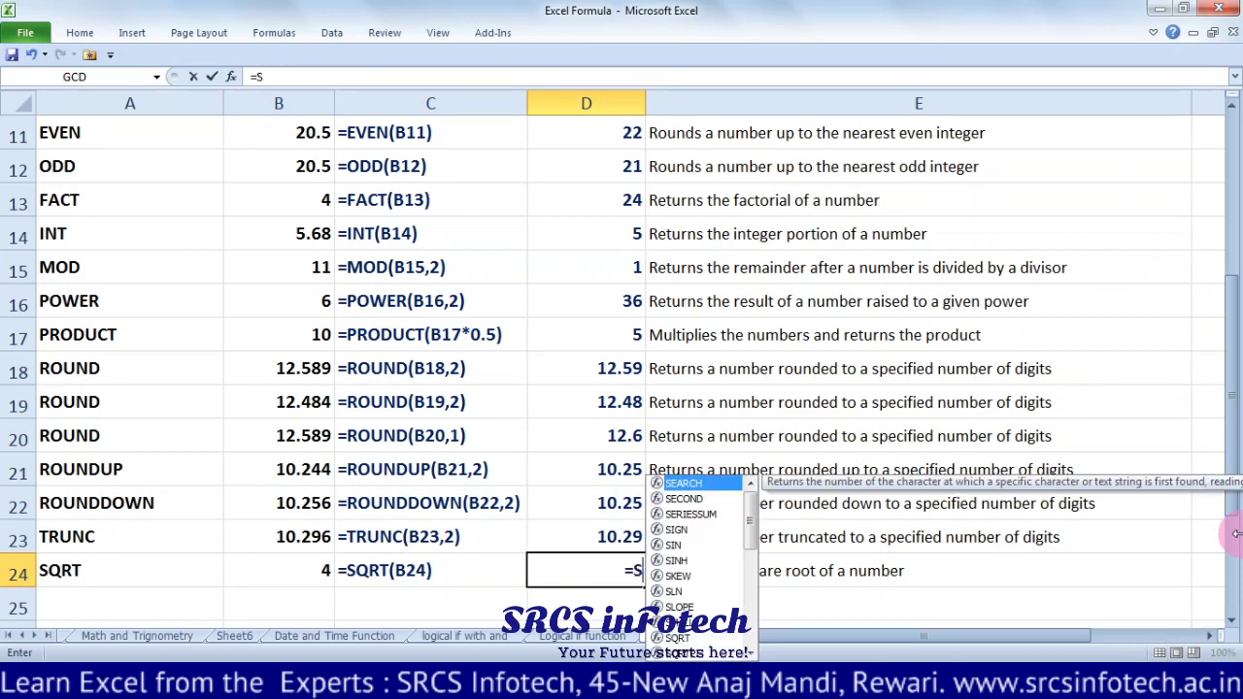
pyautogui.write('QRT(')
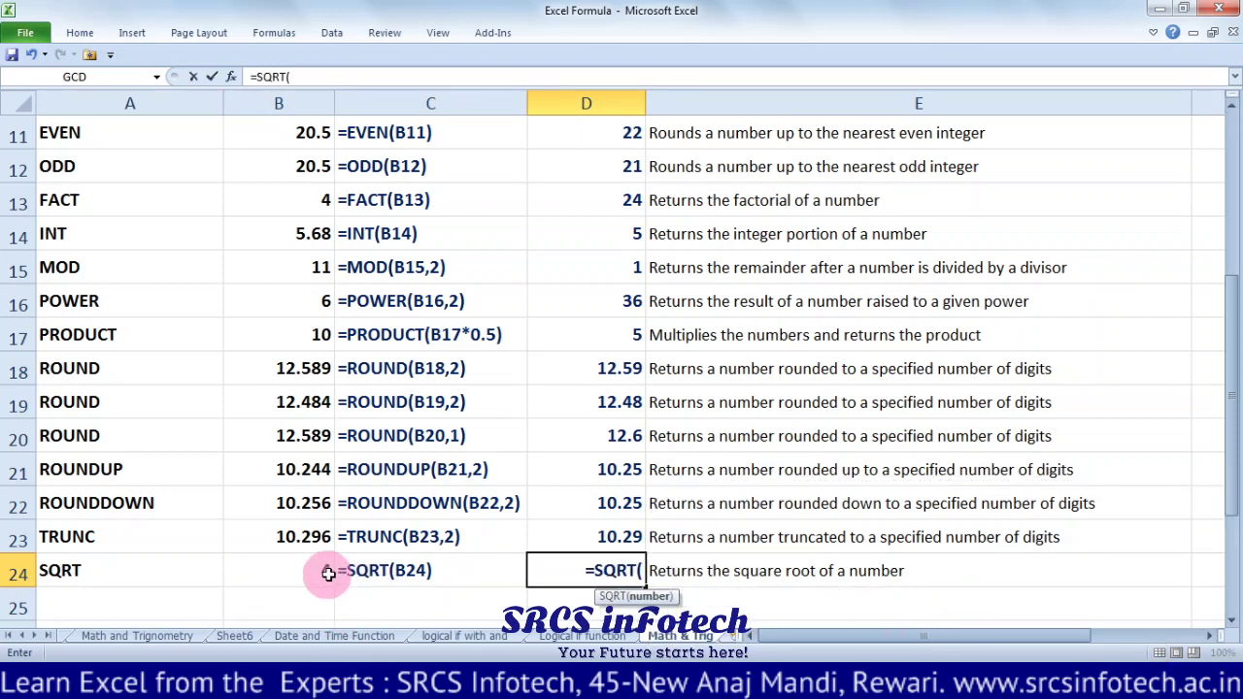
pyautogui.click(309, 570)
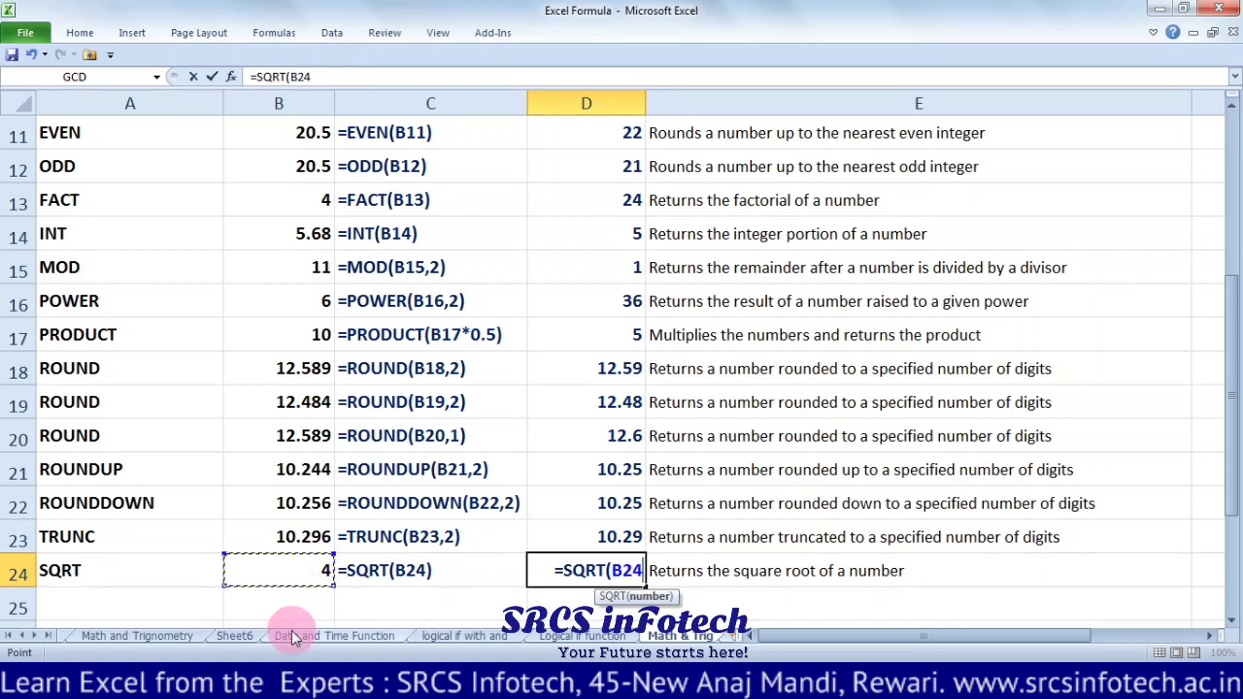
pyautogui.write(')')
pyautogui.press('Return')
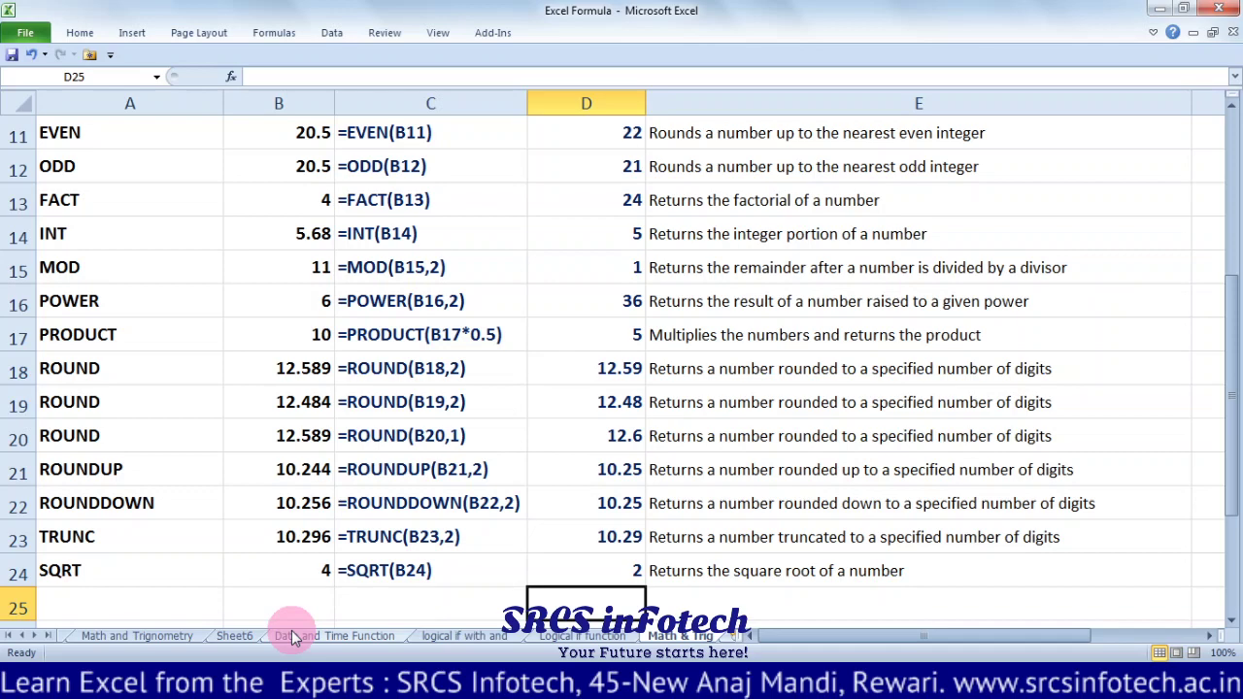
# Return to cell A1 so the worksheet title and table header are visible.
pyautogui.press('Up')
pyautogui.press('Up')
pyautogui.press('Up')
pyautogui.press('Up')
pyautogui.press('Up')
pyautogui.press('Up')
pyautogui.press('Up')
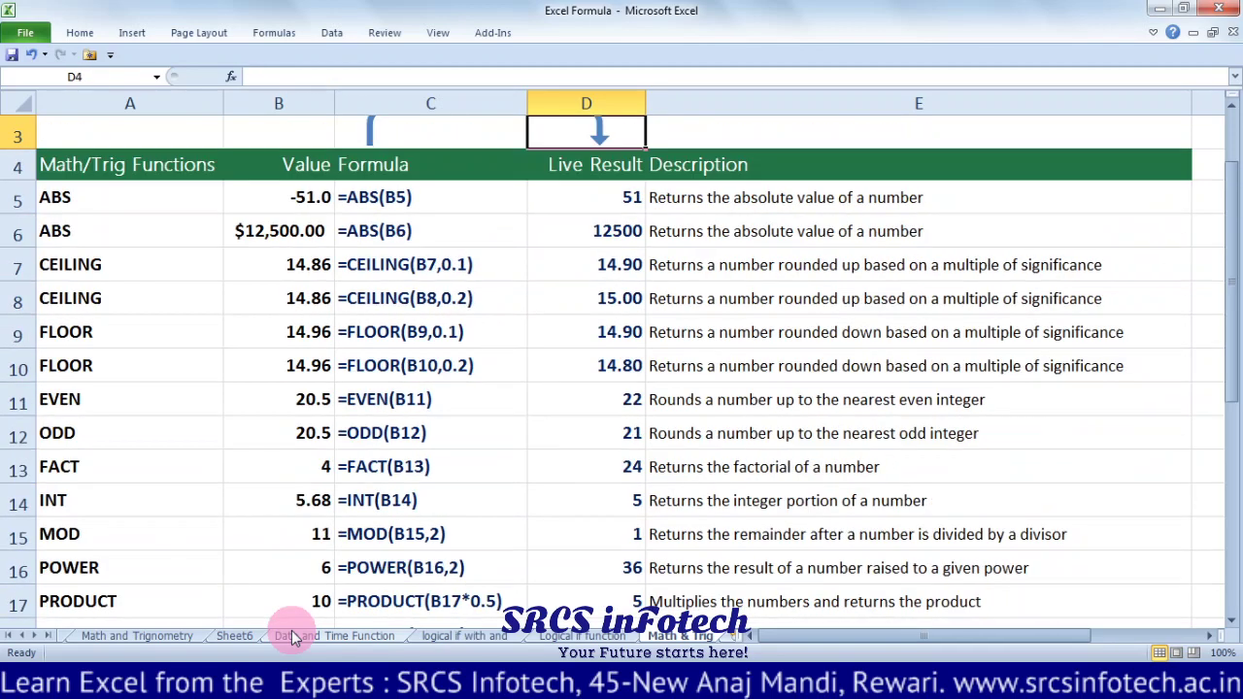
pyautogui.press('Up')
pyautogui.press('Up')
pyautogui.press('Left')
pyautogui.press('Left')
pyautogui.press('Left')
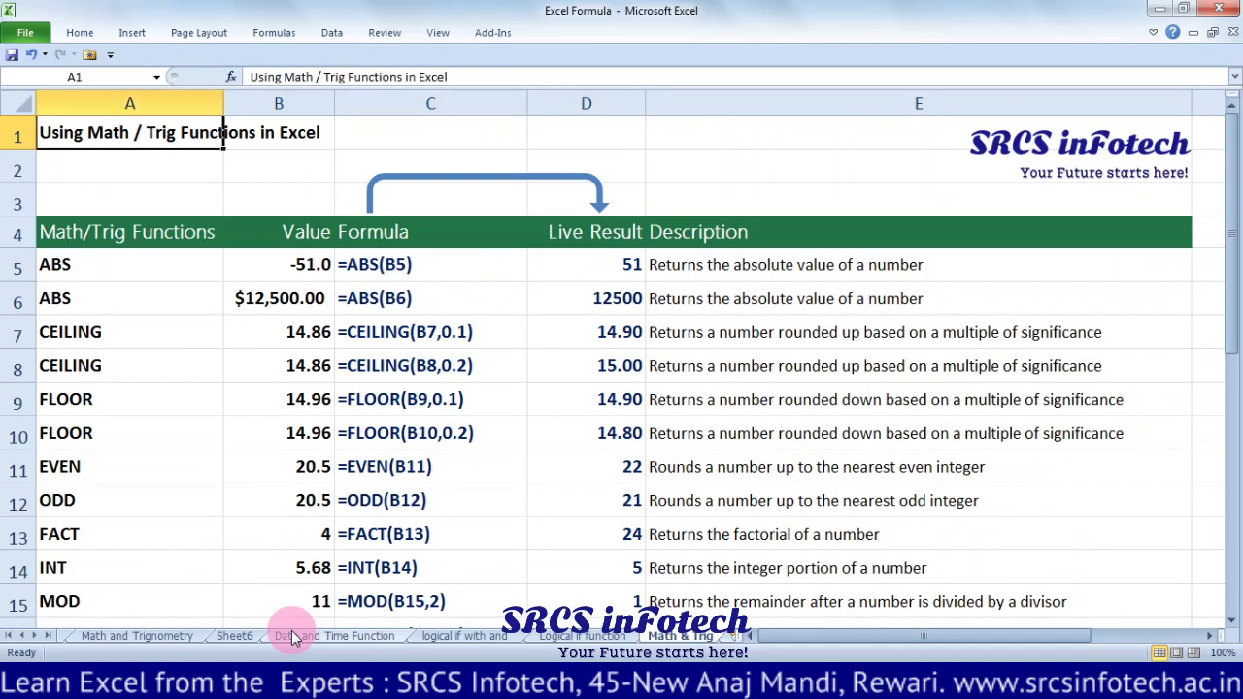